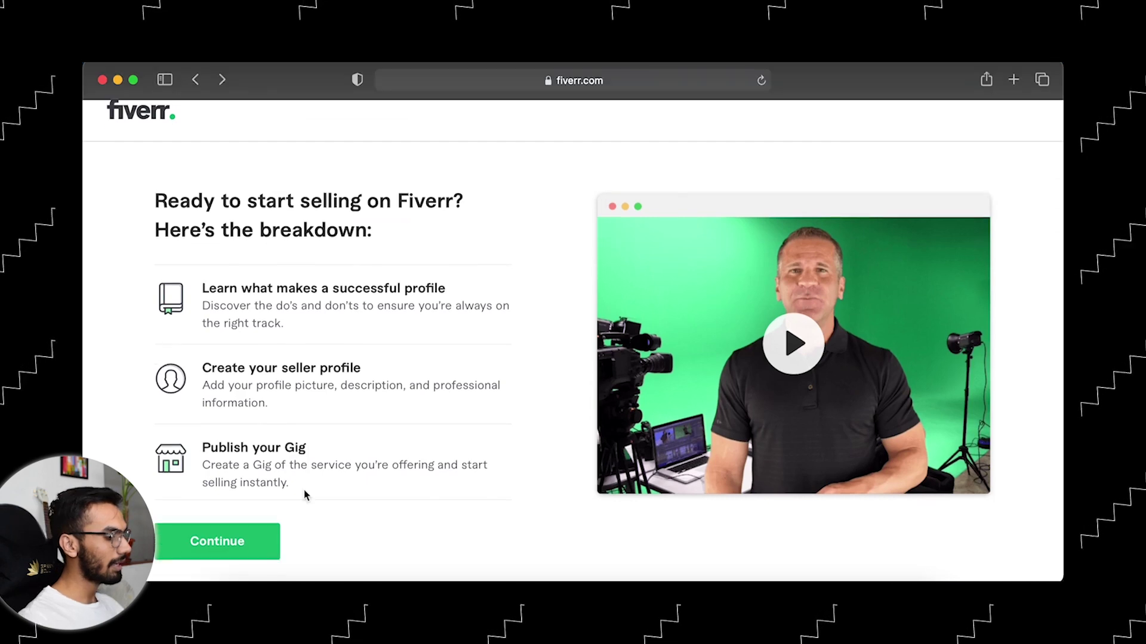
- Continue past the selling breakdown and the successful-profile tips to the Personal Info form
click(224, 540)
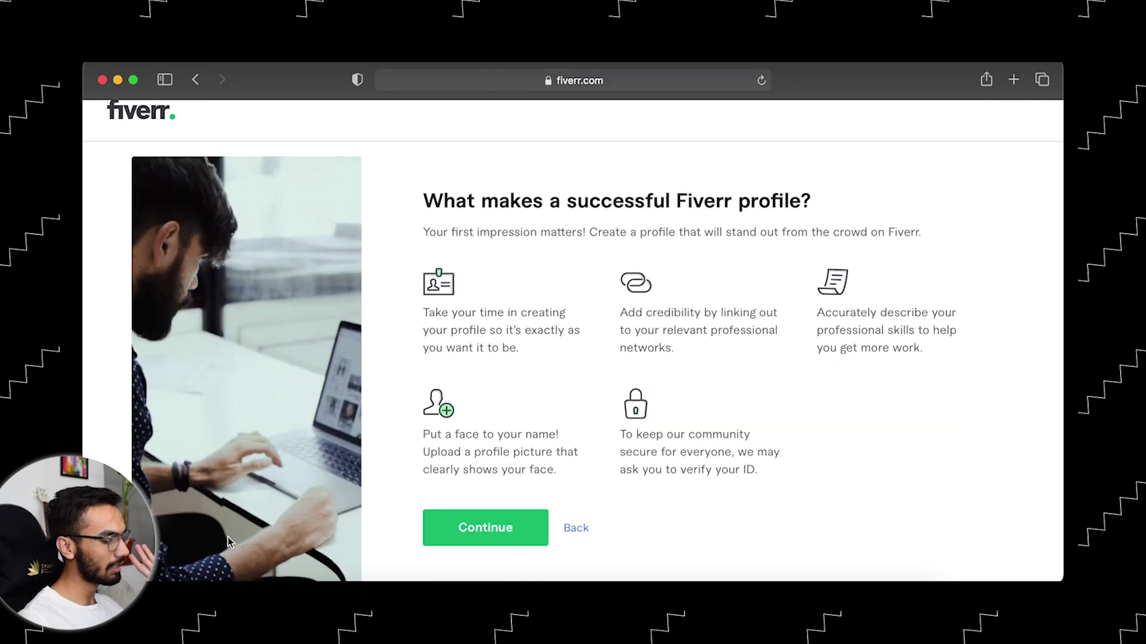
click(452, 521)
click(479, 557)
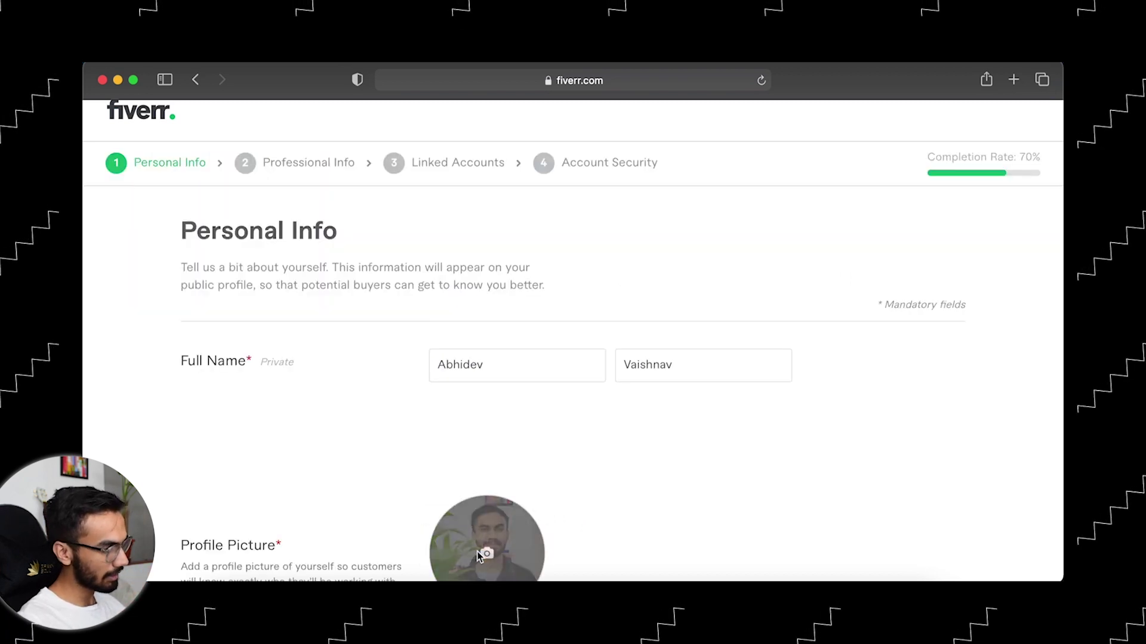
- Review the name, profile picture, description and languages in Personal Info and proceed to Professional Info
scroll(511, 463, down, 2)
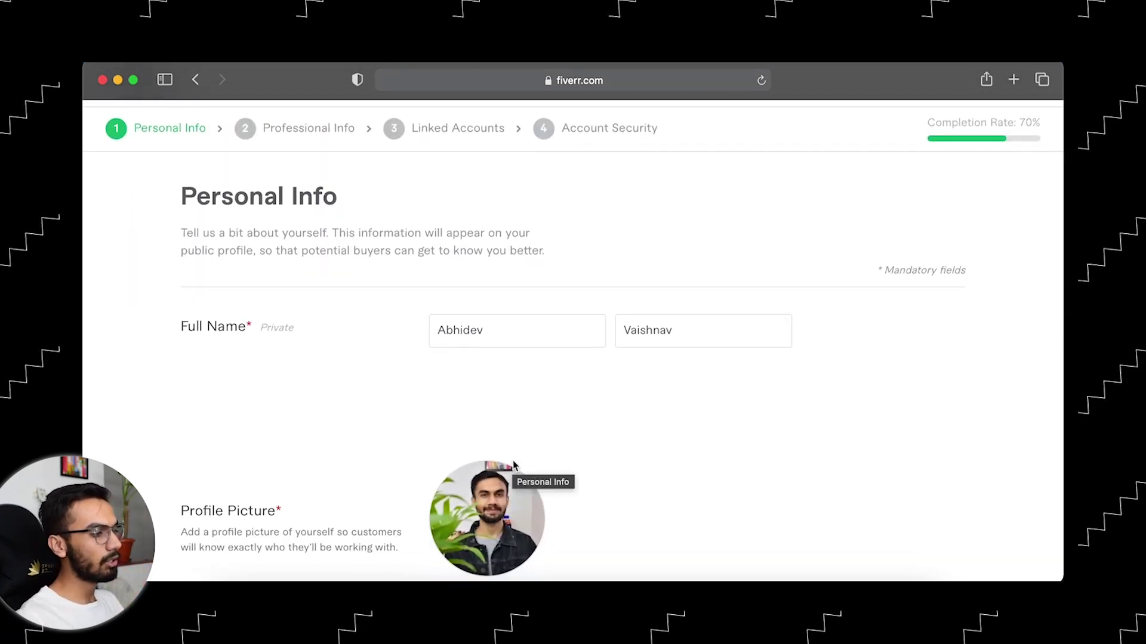
scroll(513, 465, down, 3)
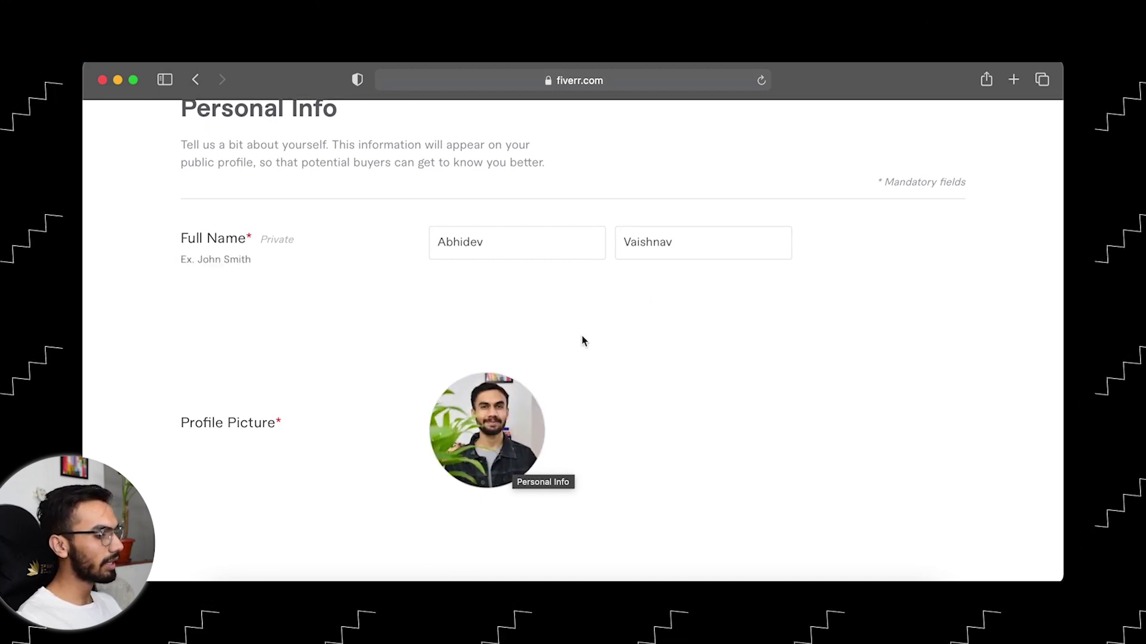
scroll(583, 341, down, 1)
scroll(583, 341, down, 1)
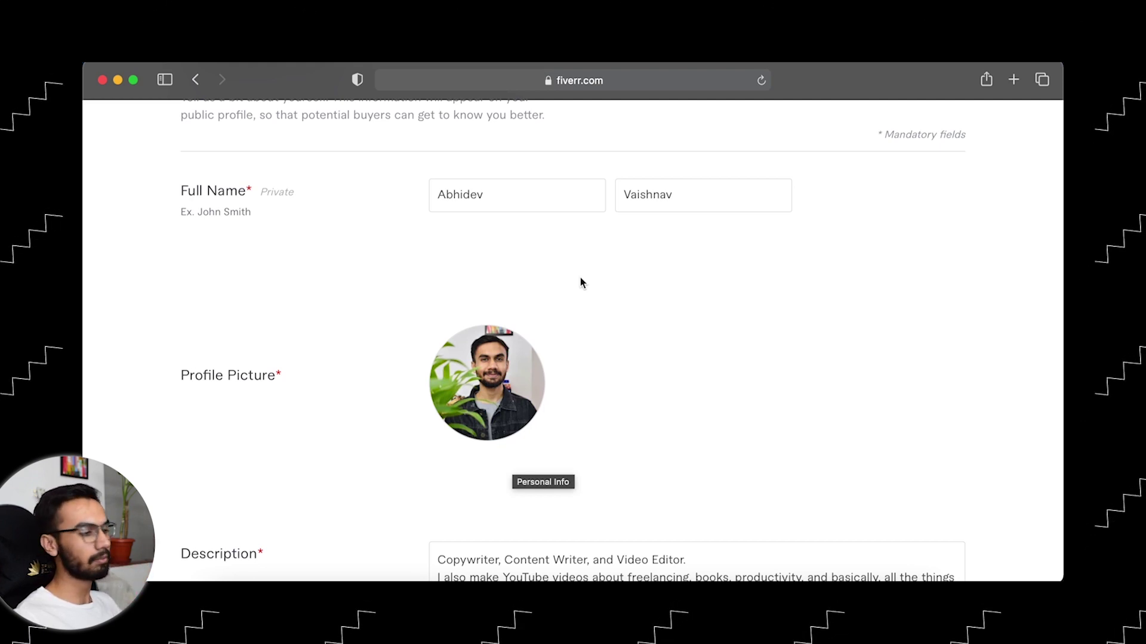
scroll(567, 274, down, 2)
scroll(567, 276, up, 3)
scroll(567, 276, up, 1)
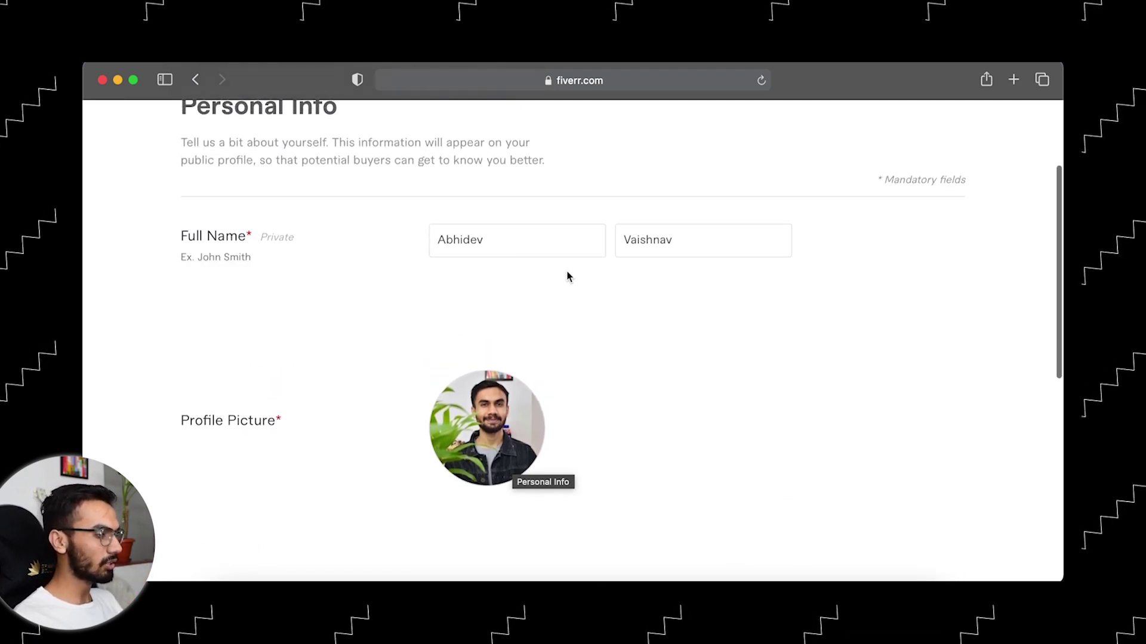
scroll(519, 255, down, 10)
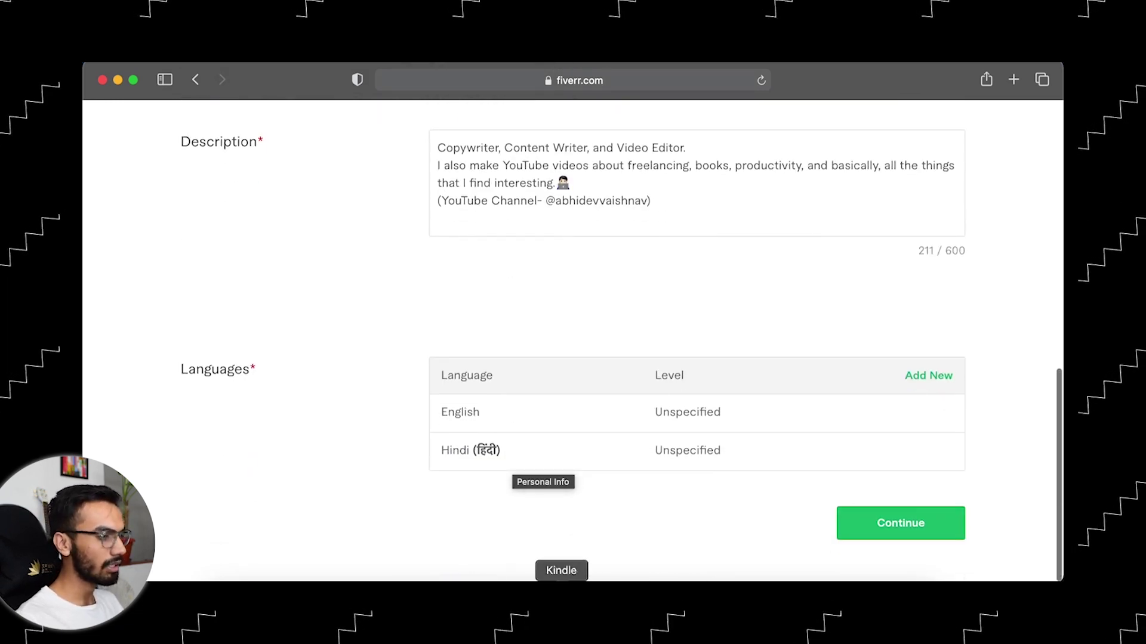
click(887, 513)
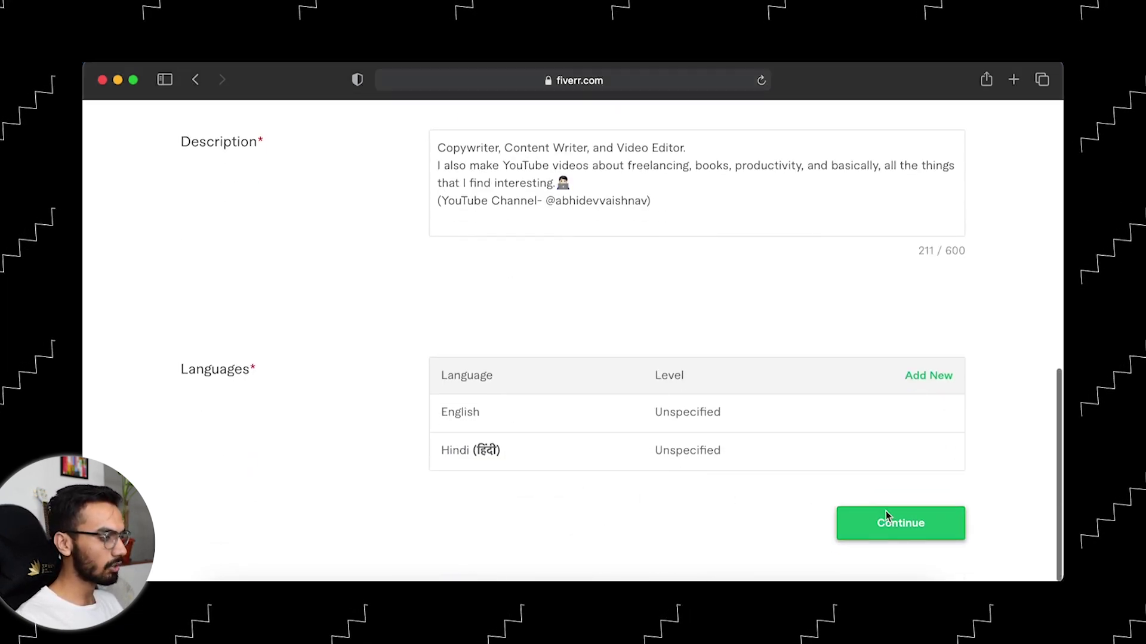
- Review the occupation, skills, education, certification and website entries in Professional Info and proceed to Linked Accounts
scroll(648, 436, down, 2)
scroll(370, 319, down, 10)
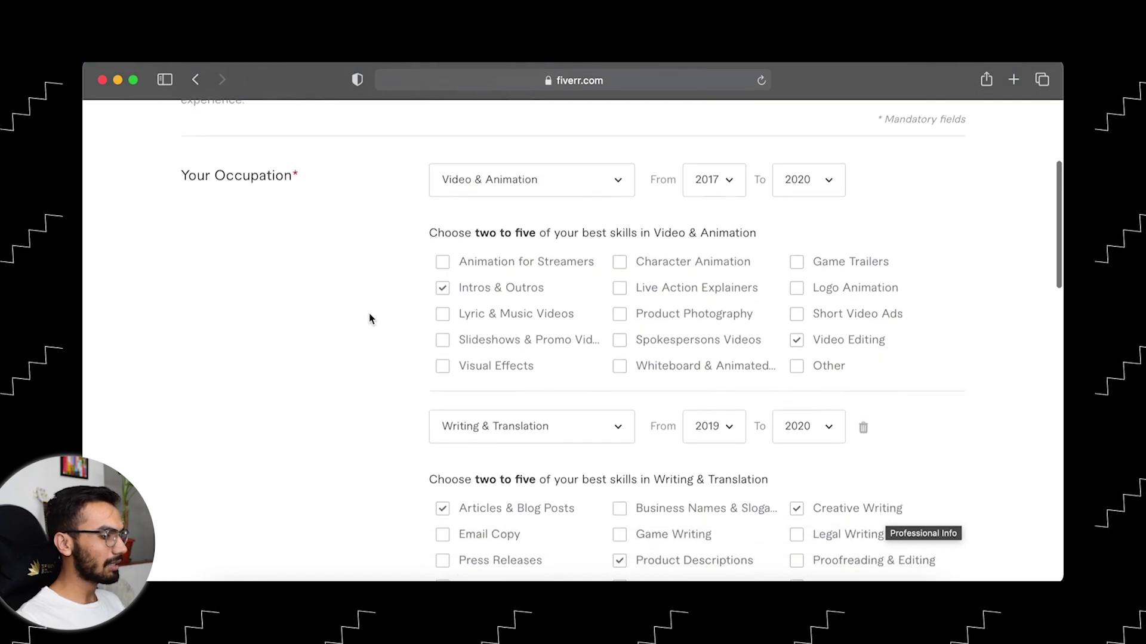
scroll(370, 319, down, 10)
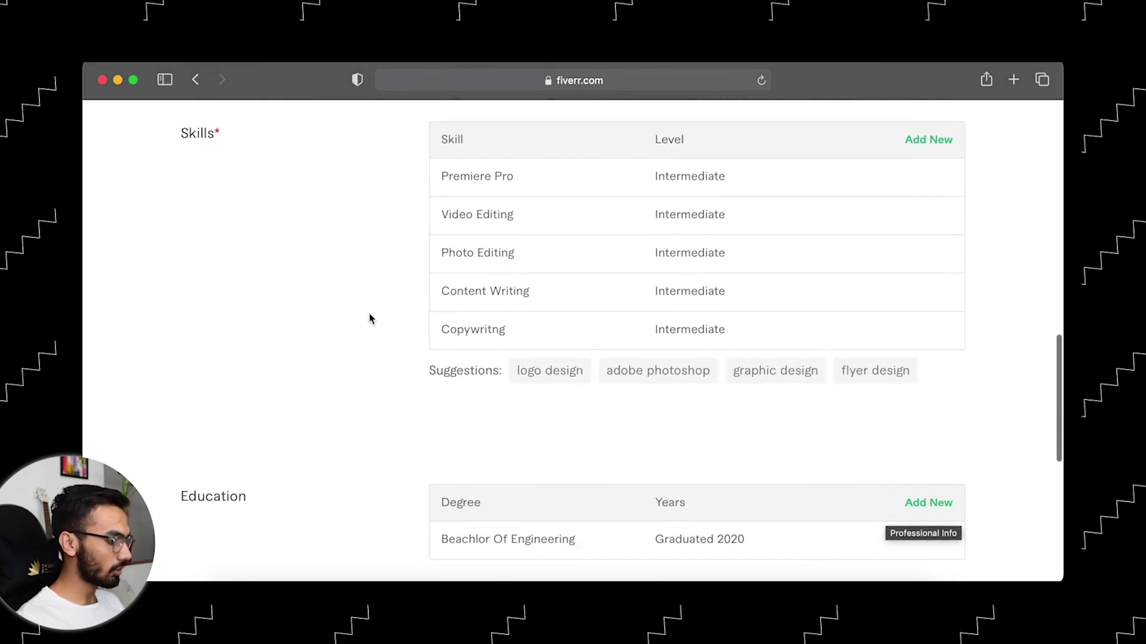
scroll(370, 320, down, 1)
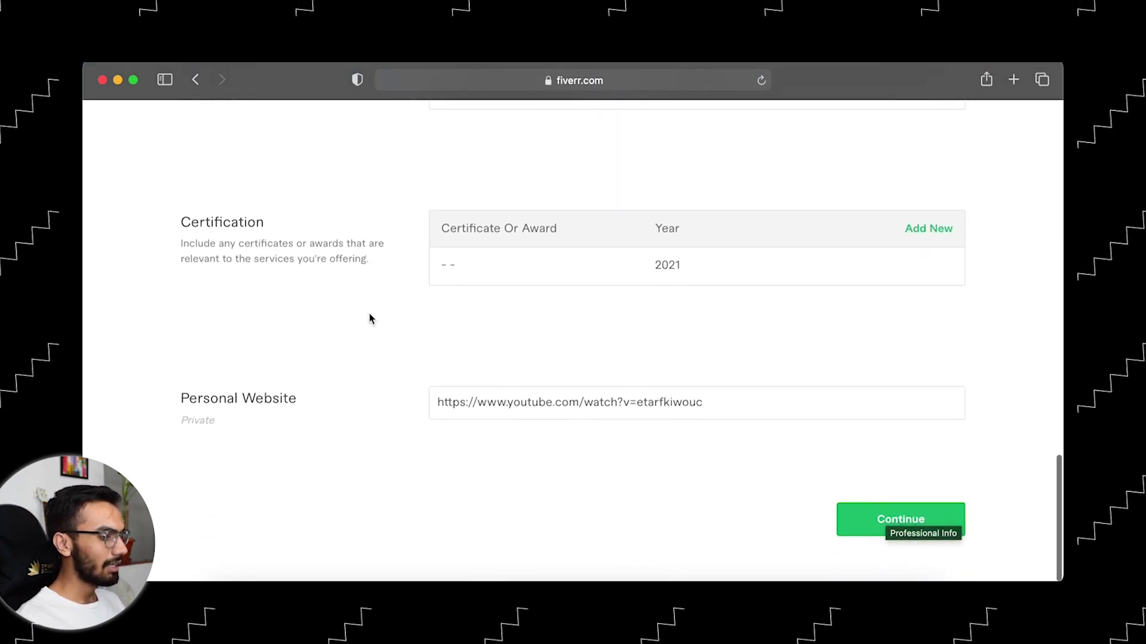
click(849, 533)
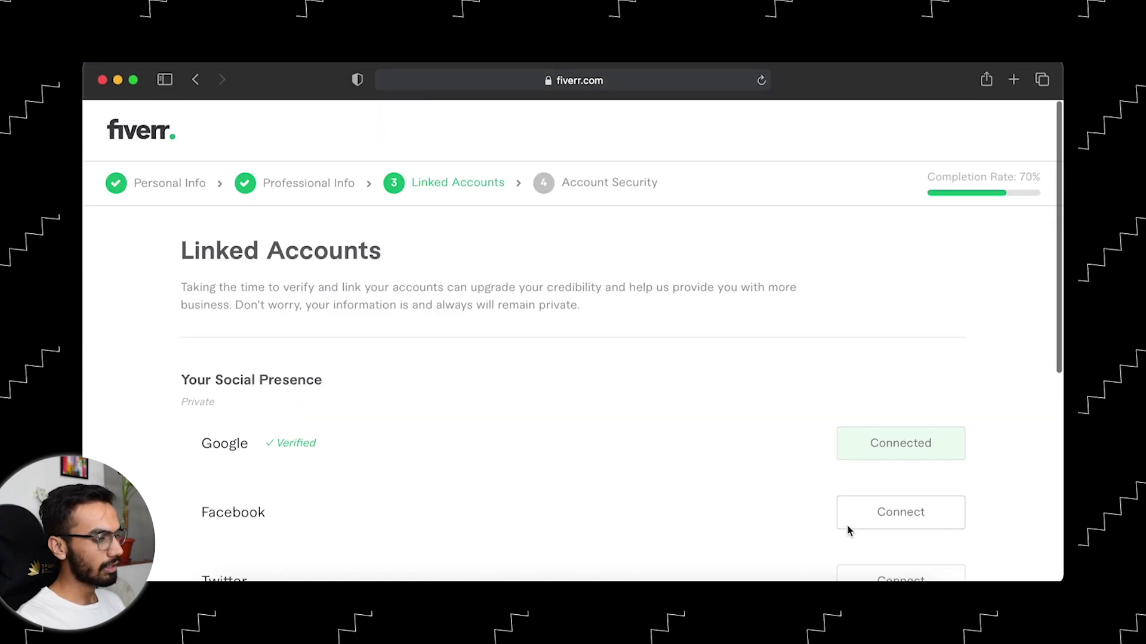
- Look over the social and professional accounts that can be linked and proceed to Account Security
scroll(614, 460, down, 5)
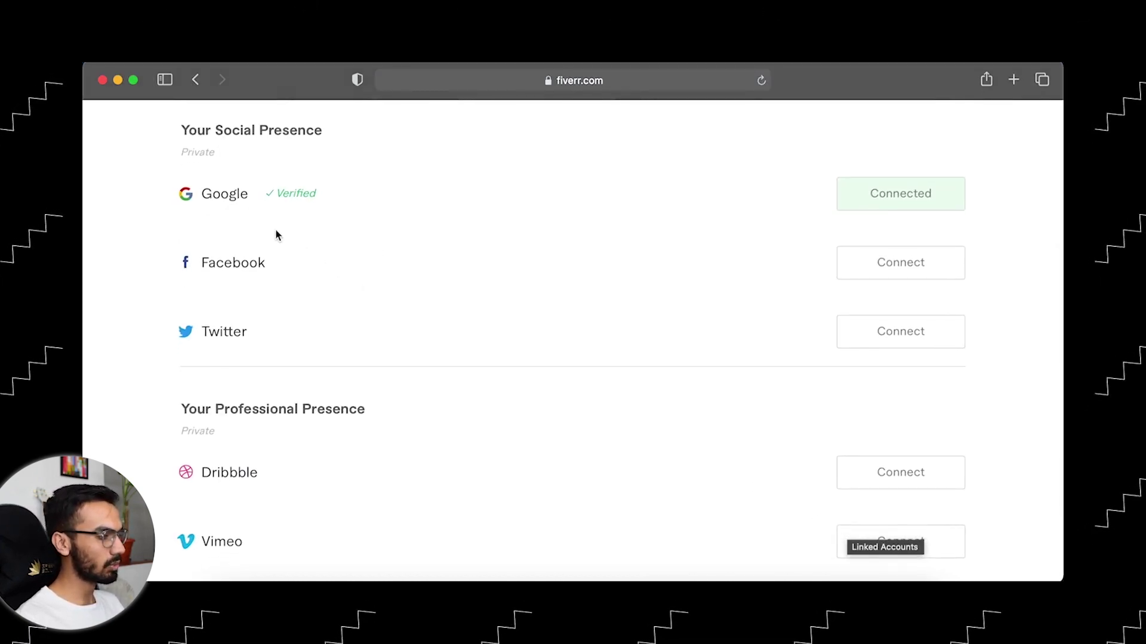
scroll(264, 309, down, 4)
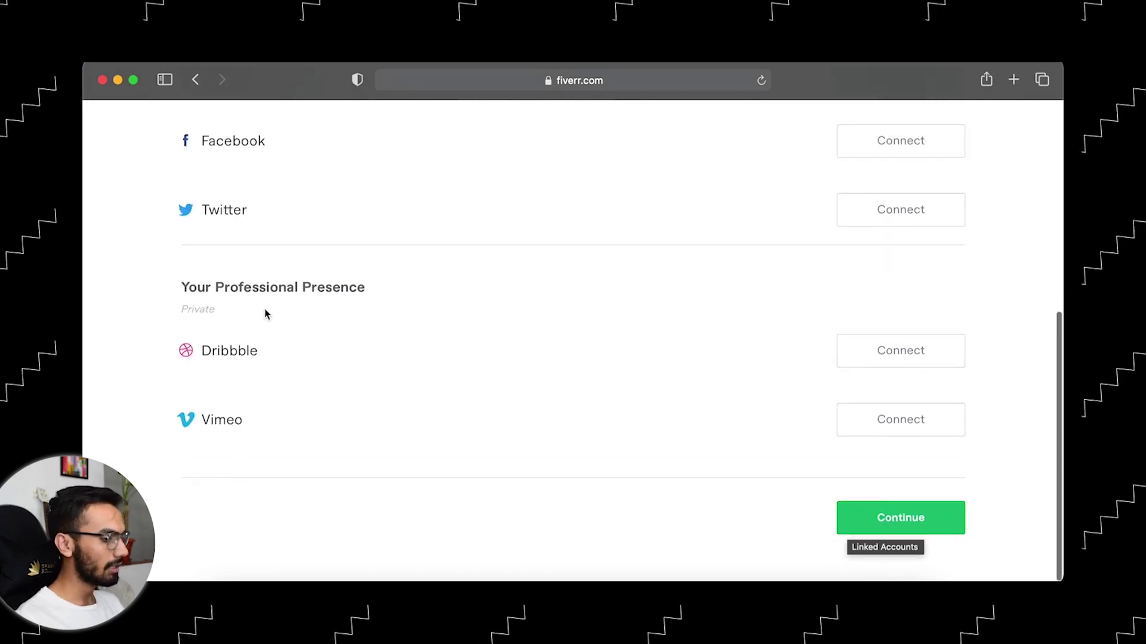
click(893, 510)
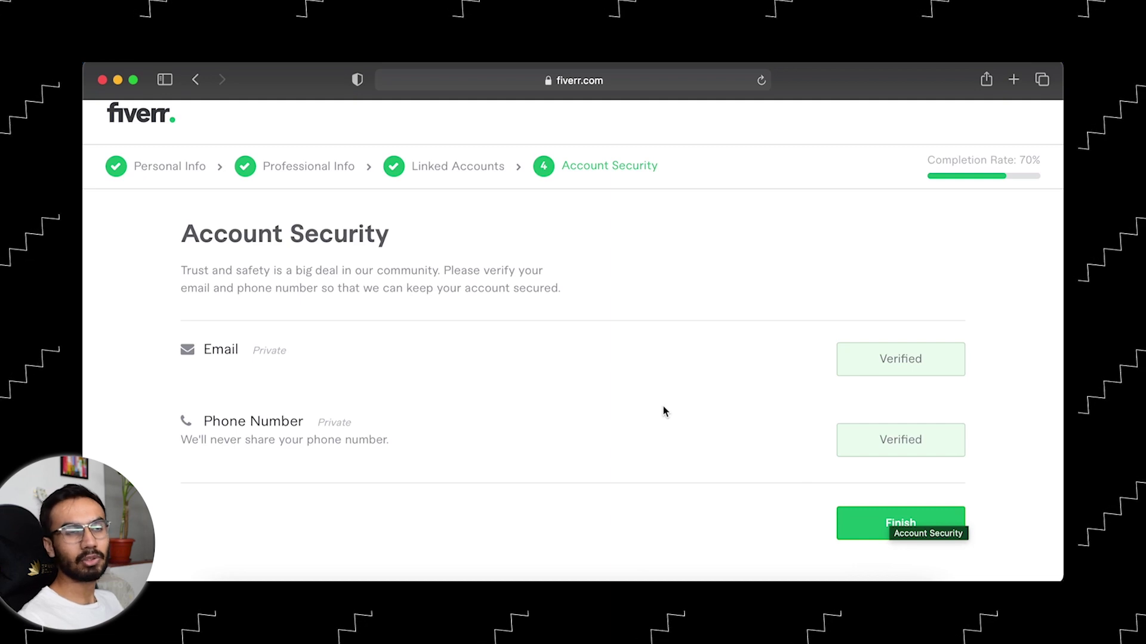
- Finish the seller profile setup and go on to the form for creating the first gig
scroll(614, 379, down, 1)
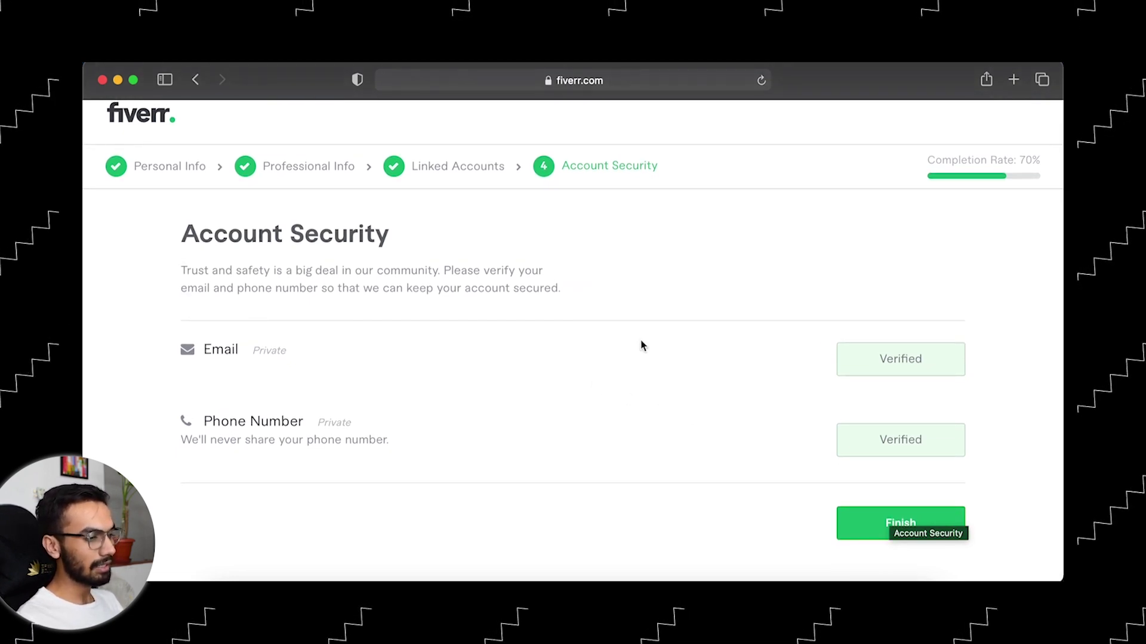
click(892, 529)
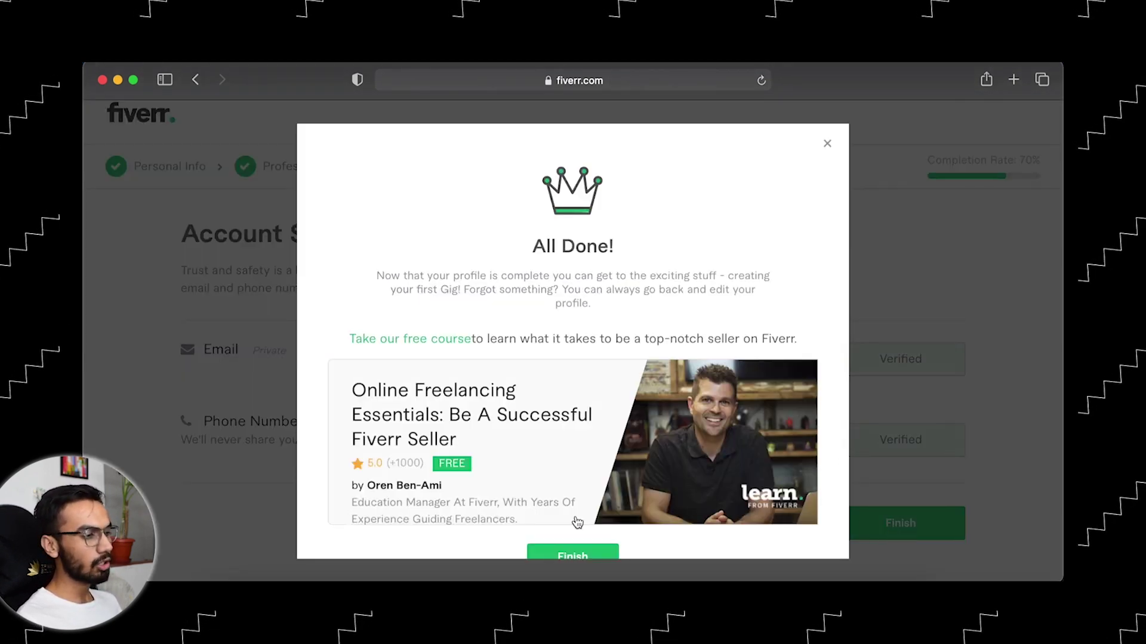
scroll(578, 522, down, 2)
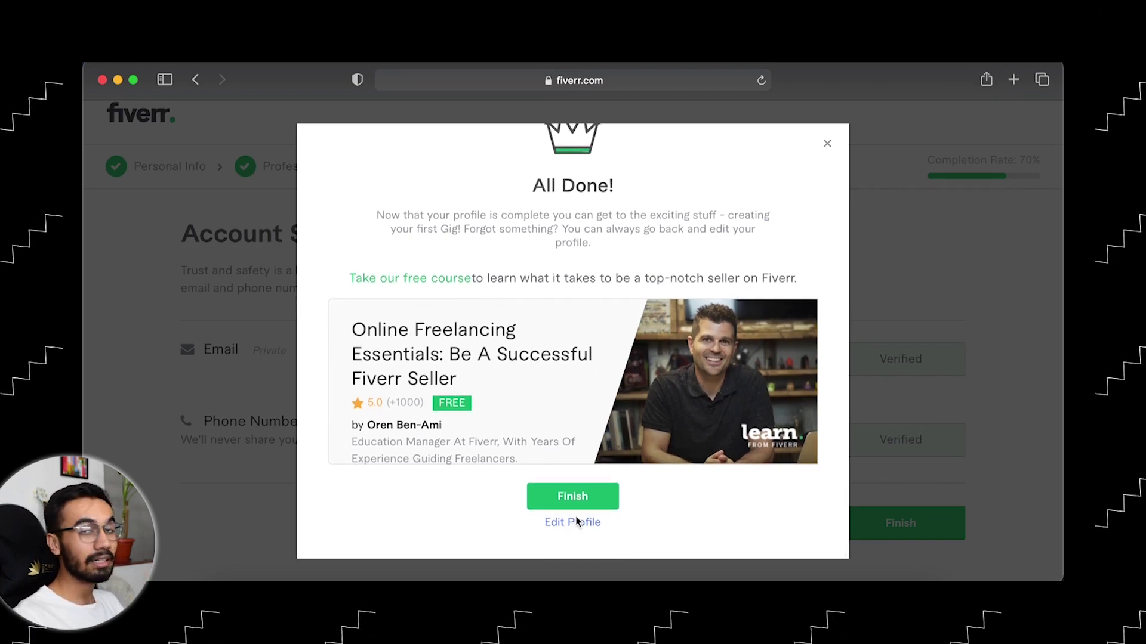
click(578, 494)
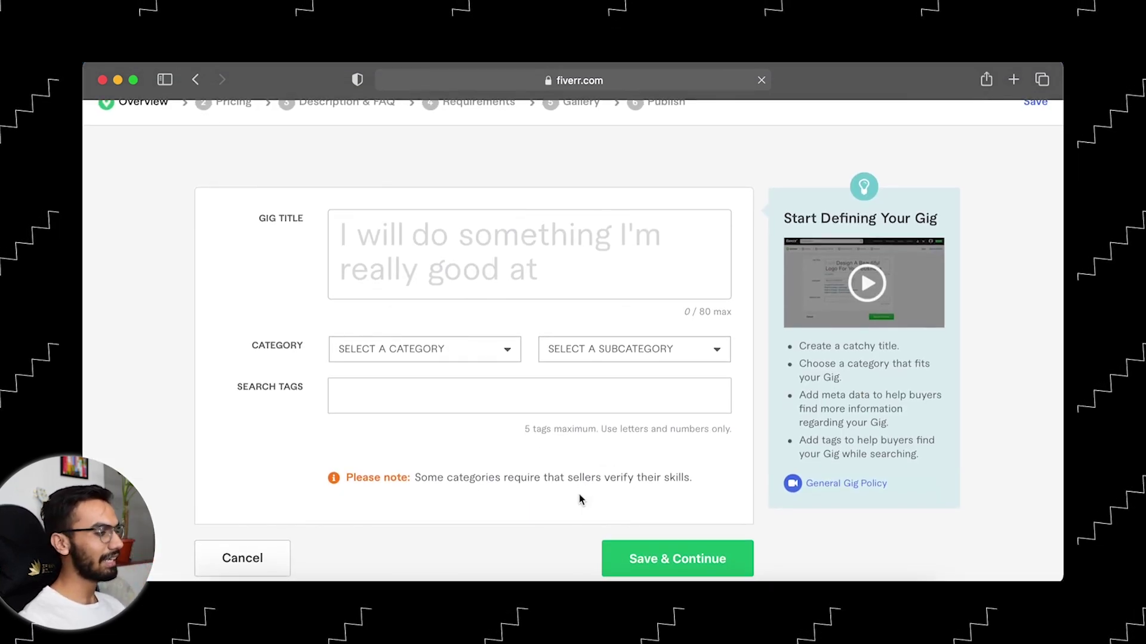
mouse_move(463, 261)
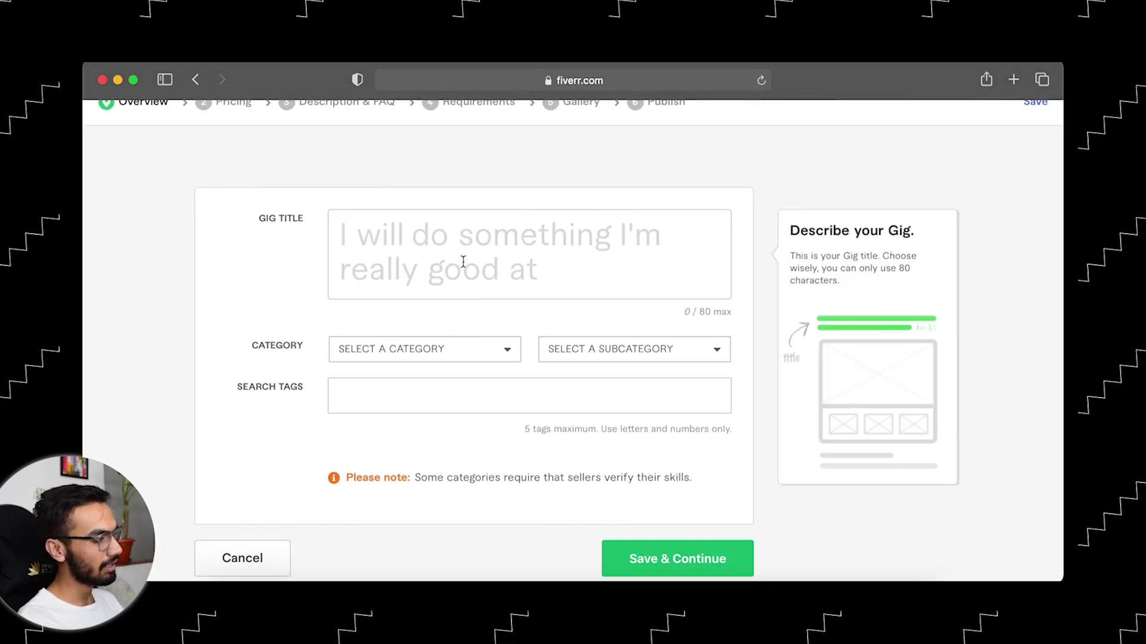
scroll(406, 238, down, 1)
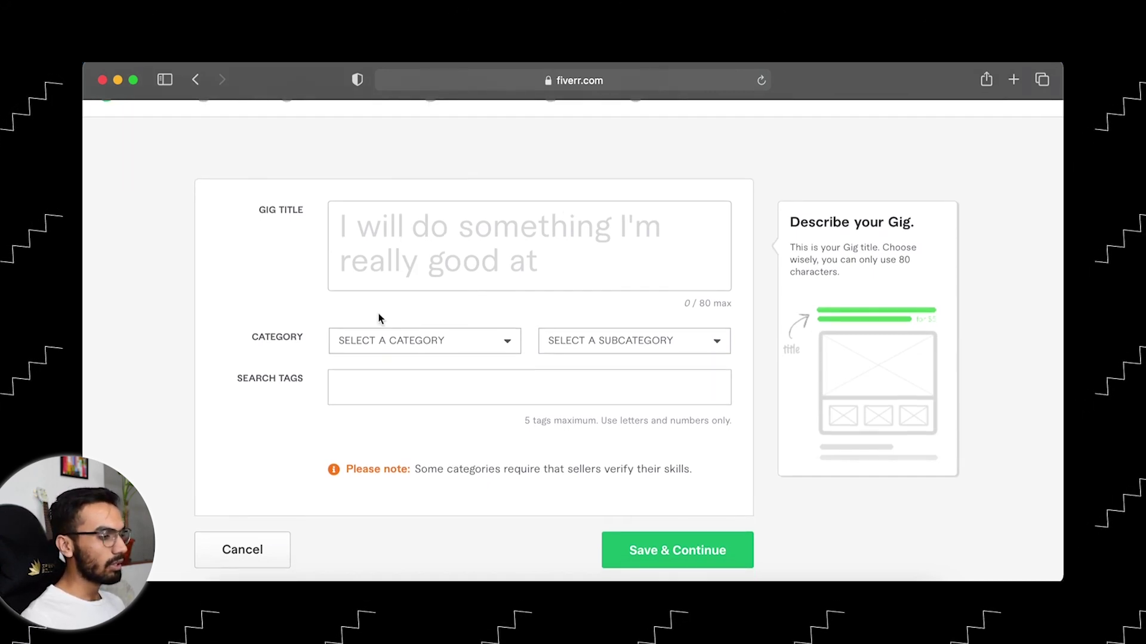
click(380, 339)
scroll(396, 399, down, 1)
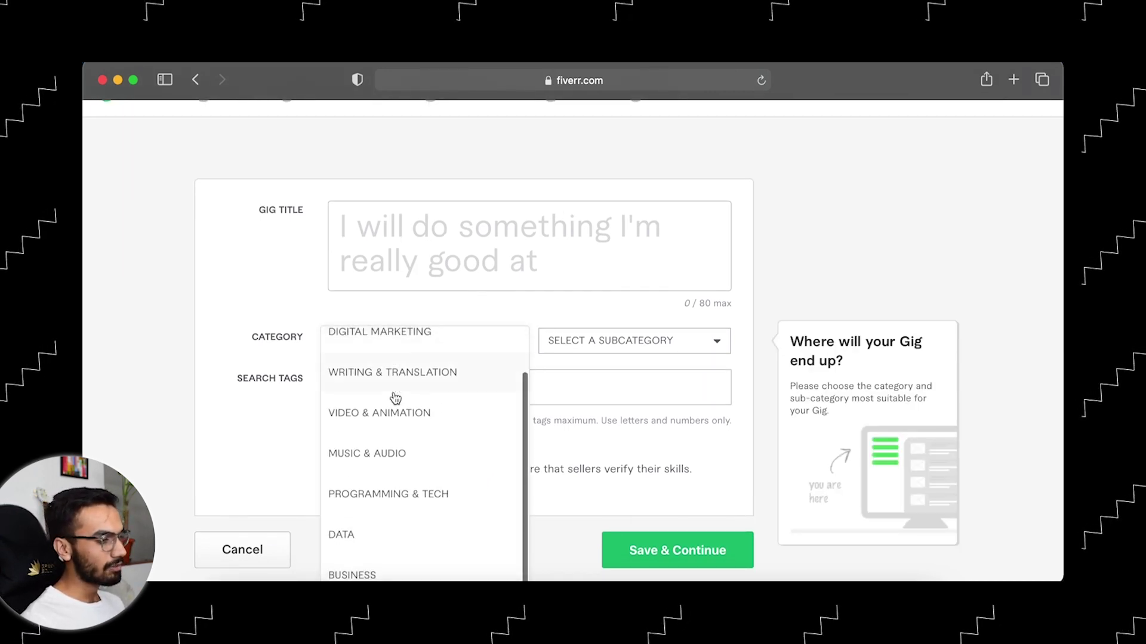
click(565, 327)
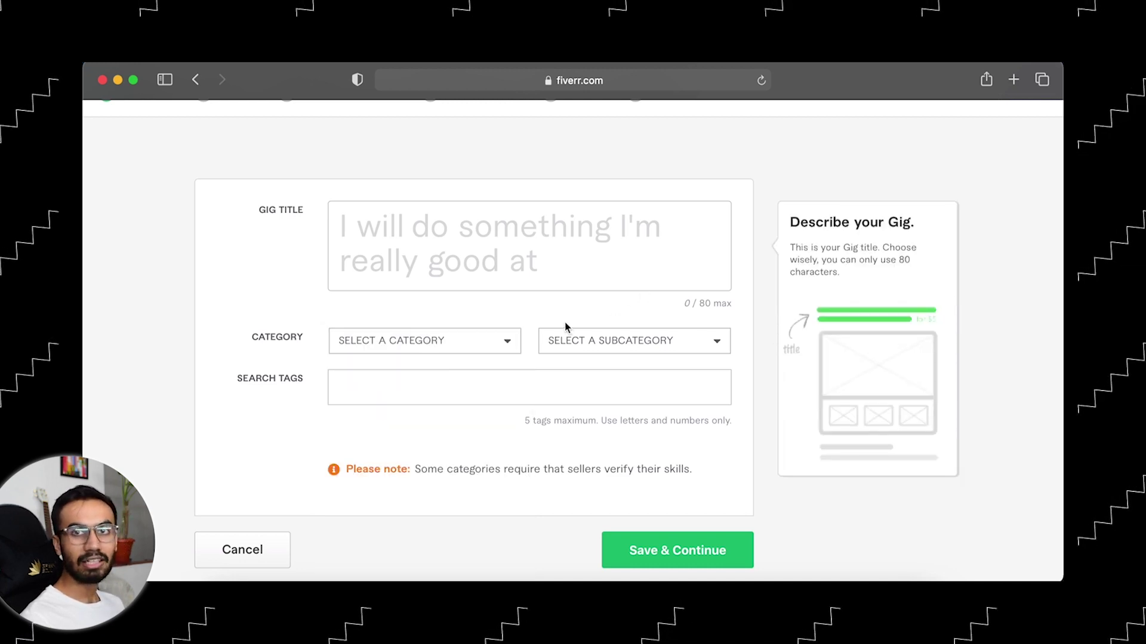
click(616, 346)
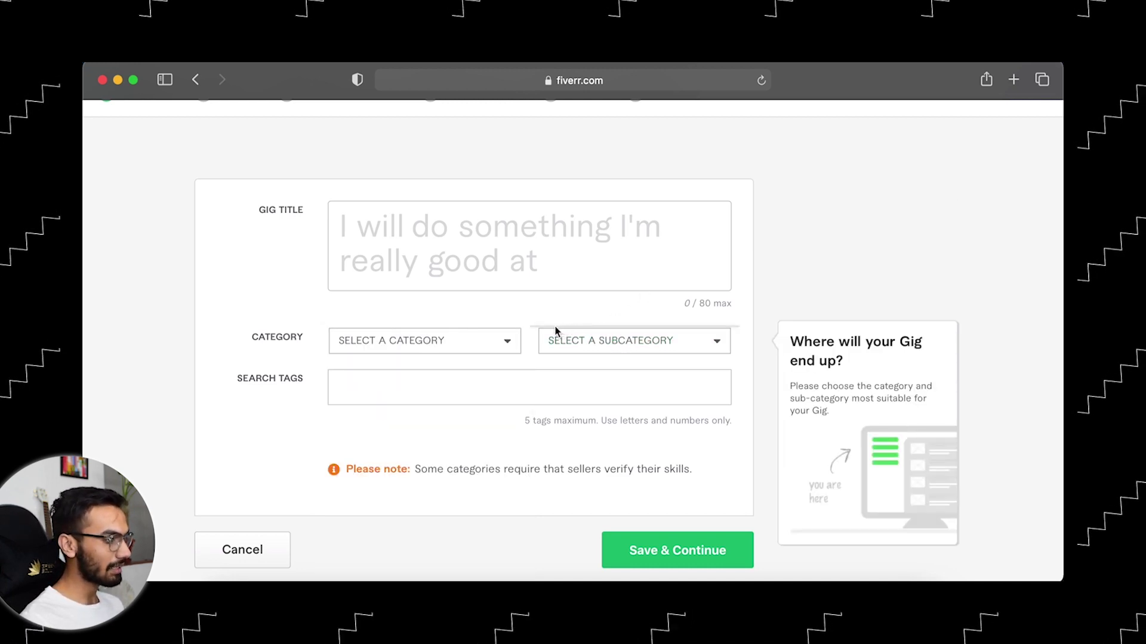
- Set the gig's category to Writing & Translation and browse its available subcategories without choosing one
click(506, 346)
click(464, 427)
click(583, 350)
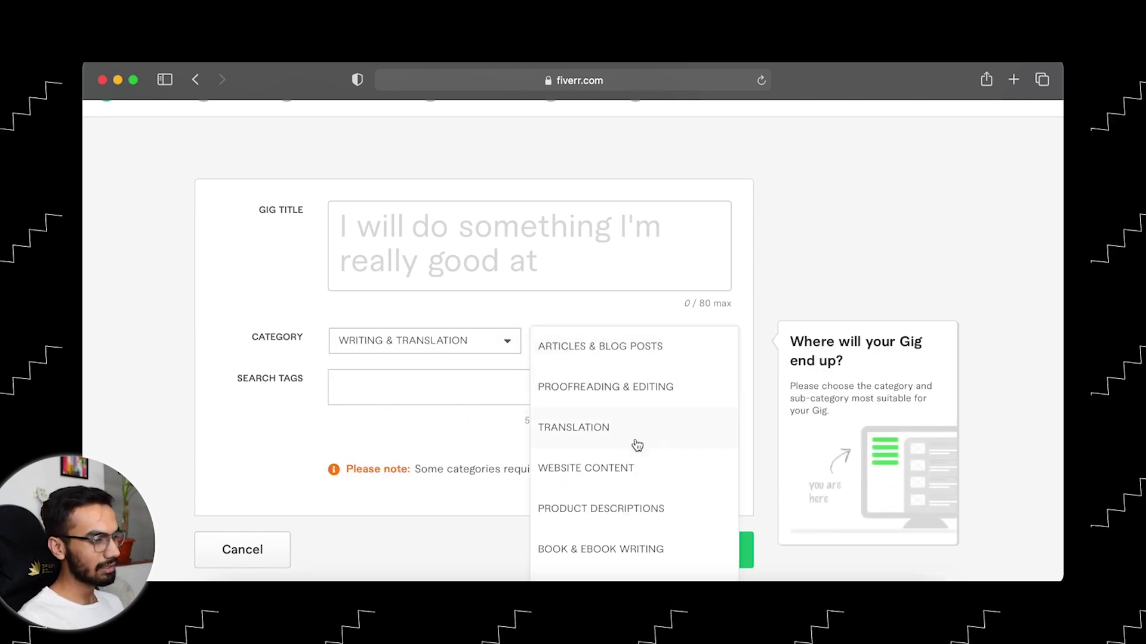
scroll(634, 445, down, 1)
scroll(635, 445, up, 1)
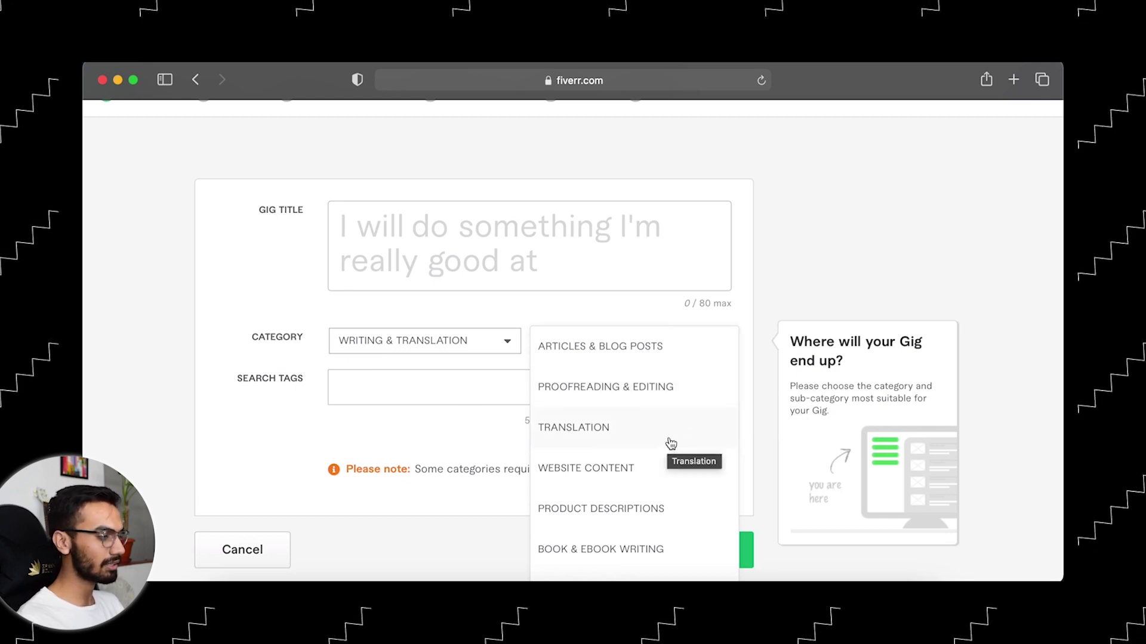
scroll(618, 360, down, 1)
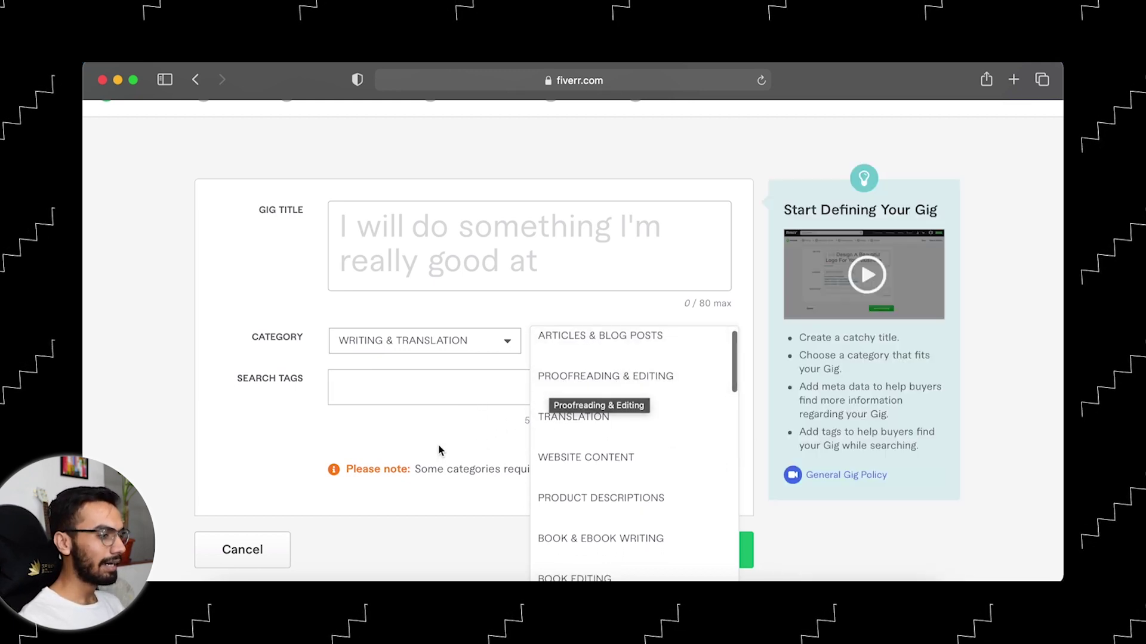
click(440, 450)
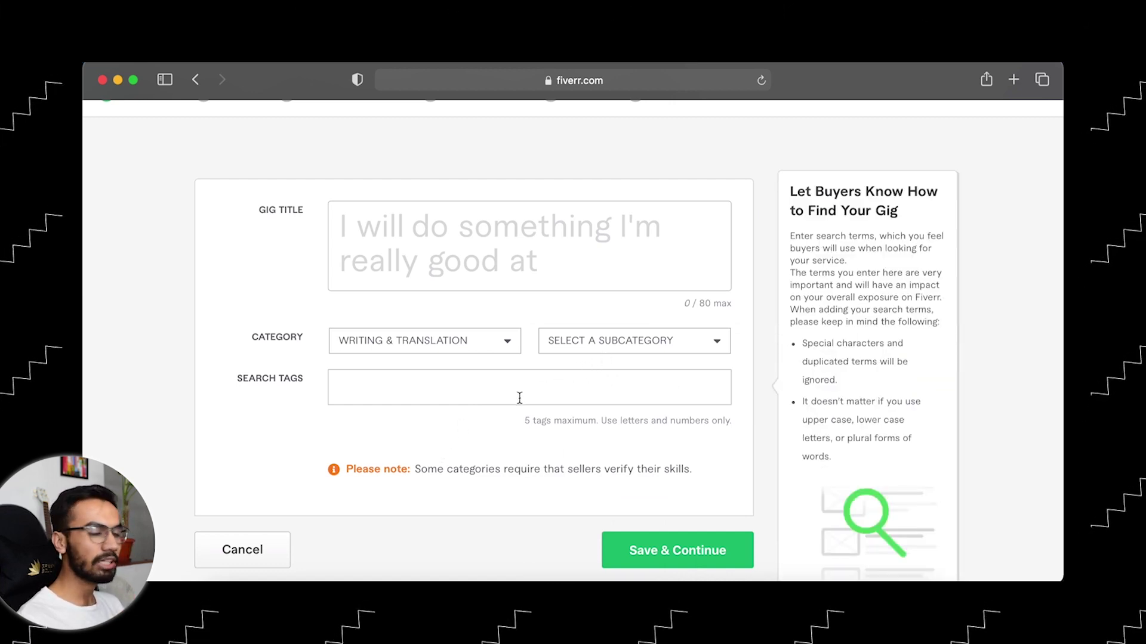
click(511, 391)
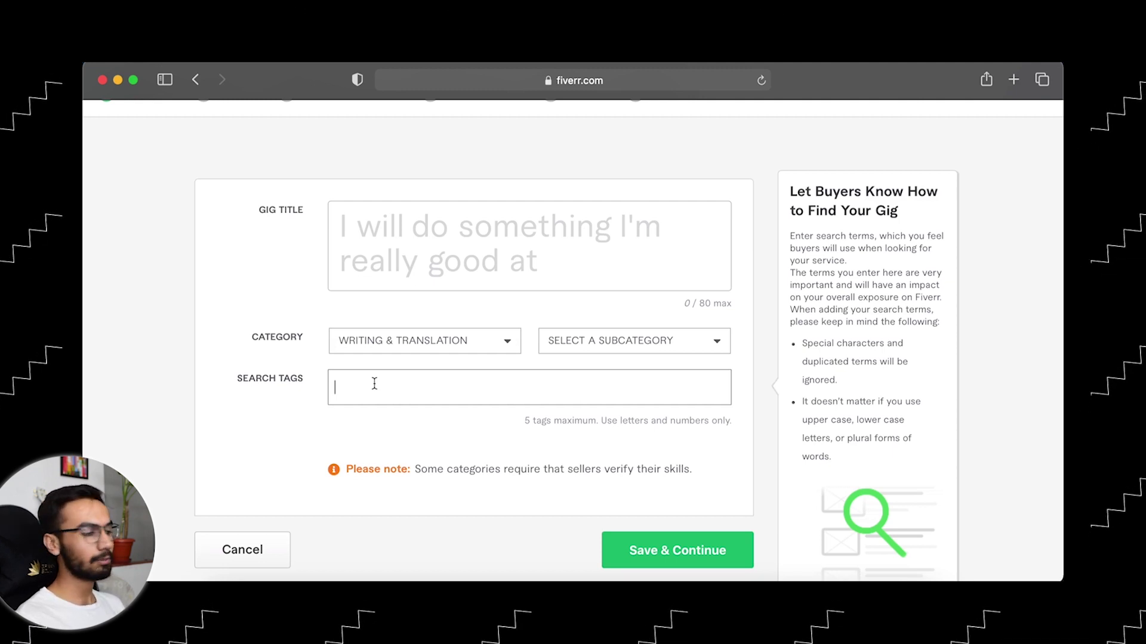
scroll(374, 383, up, 1)
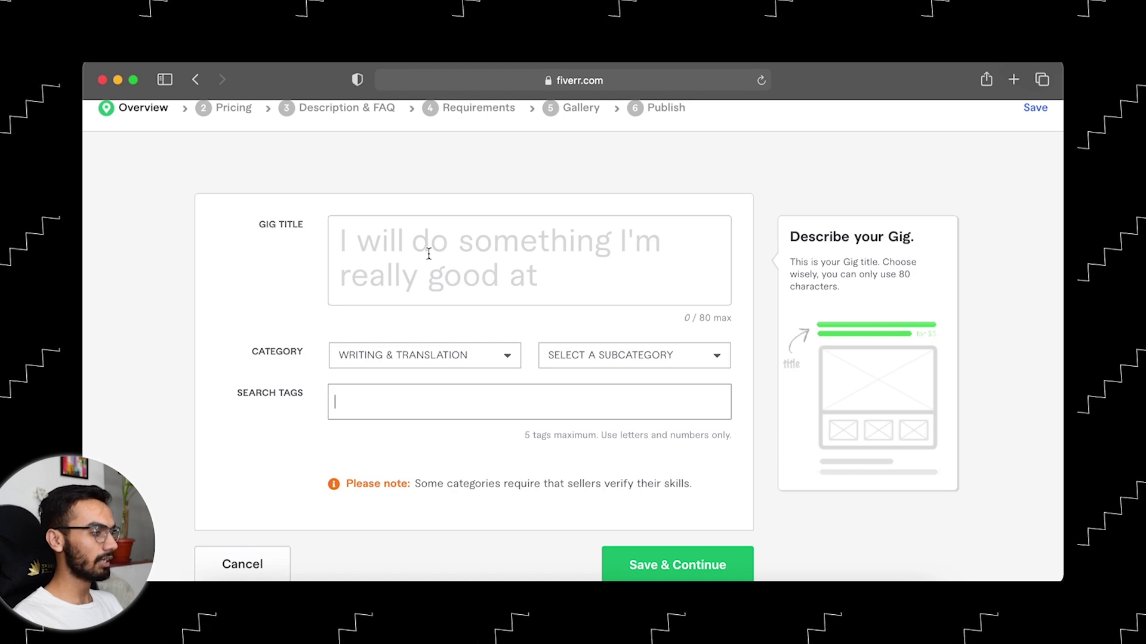
scroll(428, 254, down, 1)
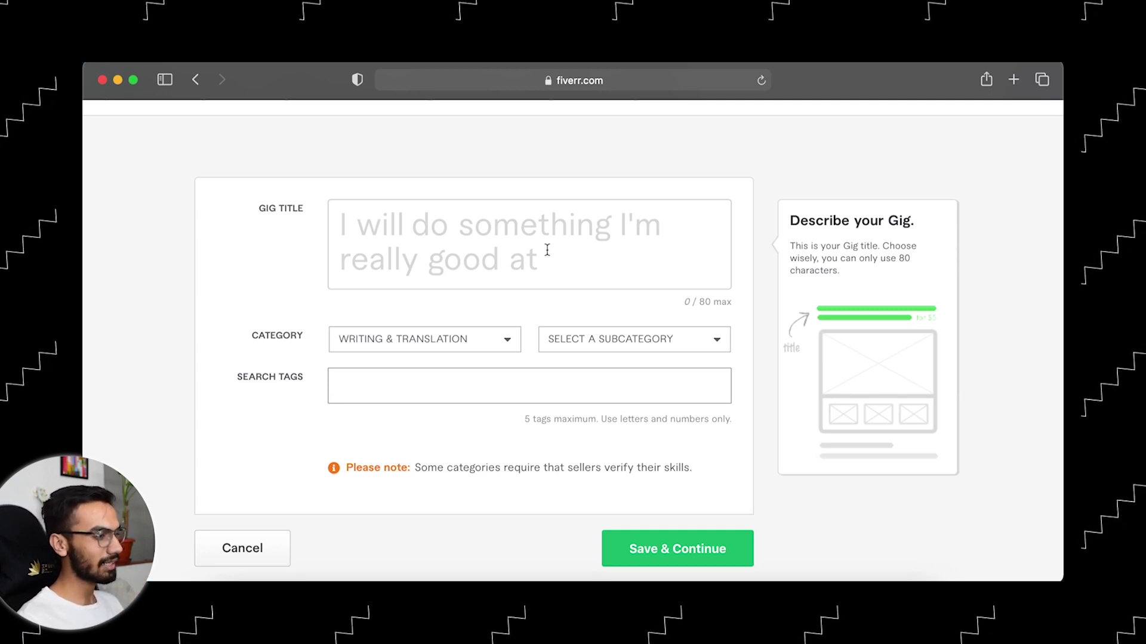
- Open fiverr.com in a new browser tab and search its services for "seo content writing"
click(1008, 84)
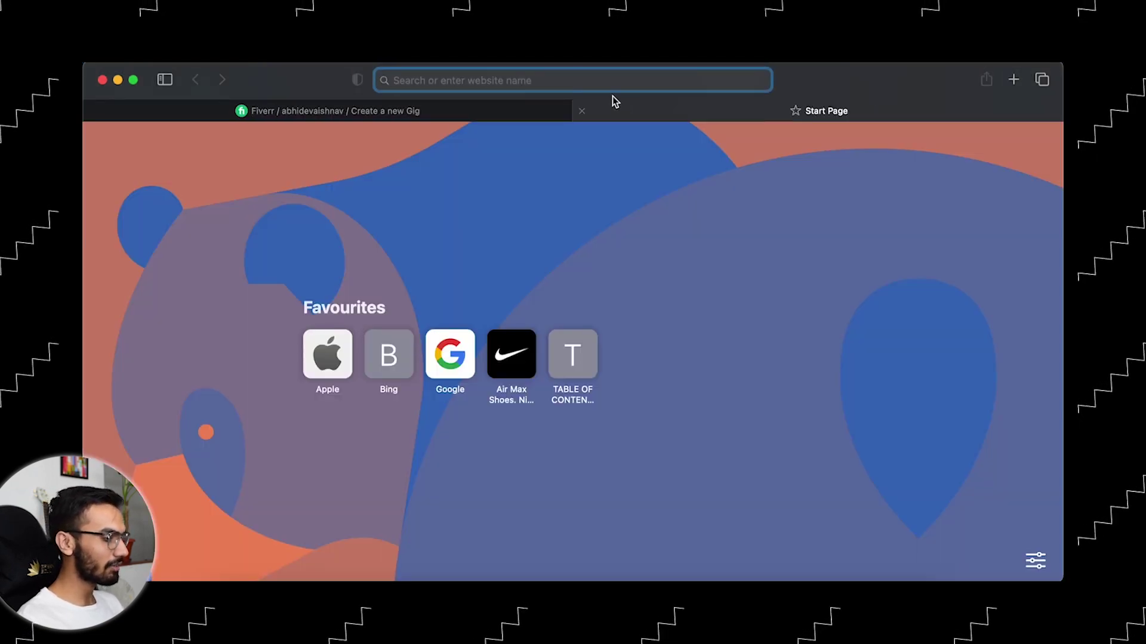
text(fiverr.com)
key(Return)
click(302, 147)
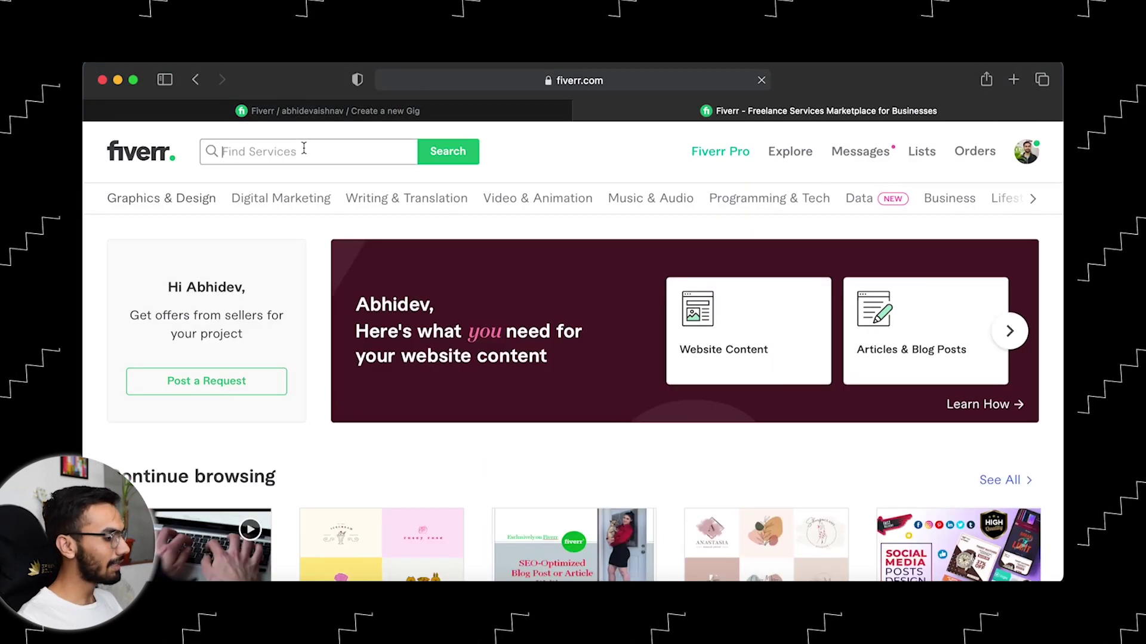
text(seo content writing)
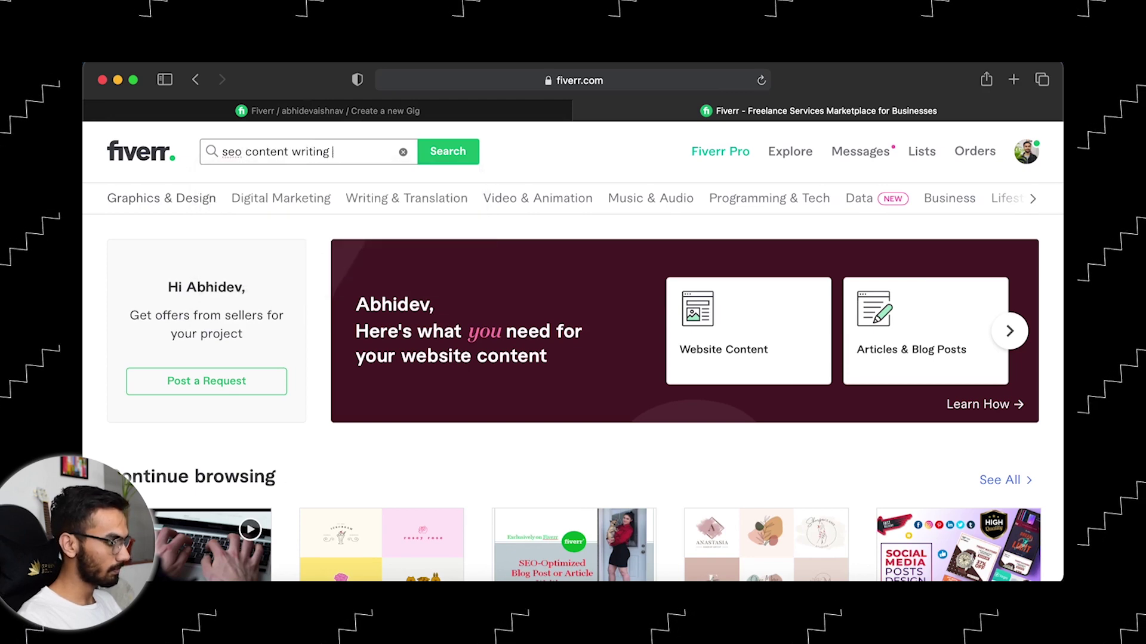
key(Return)
scroll(122, 340, down, 1)
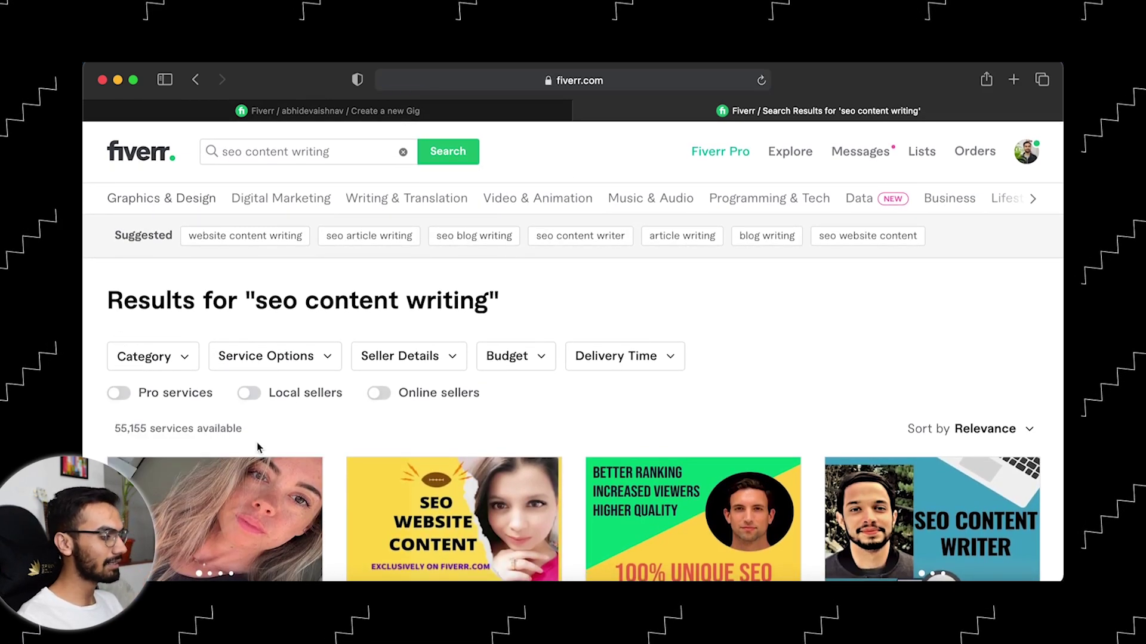
- Look over the gigs listed for "seo content writing" and how many services are available
scroll(143, 405, down, 2)
scroll(154, 391, down, 5)
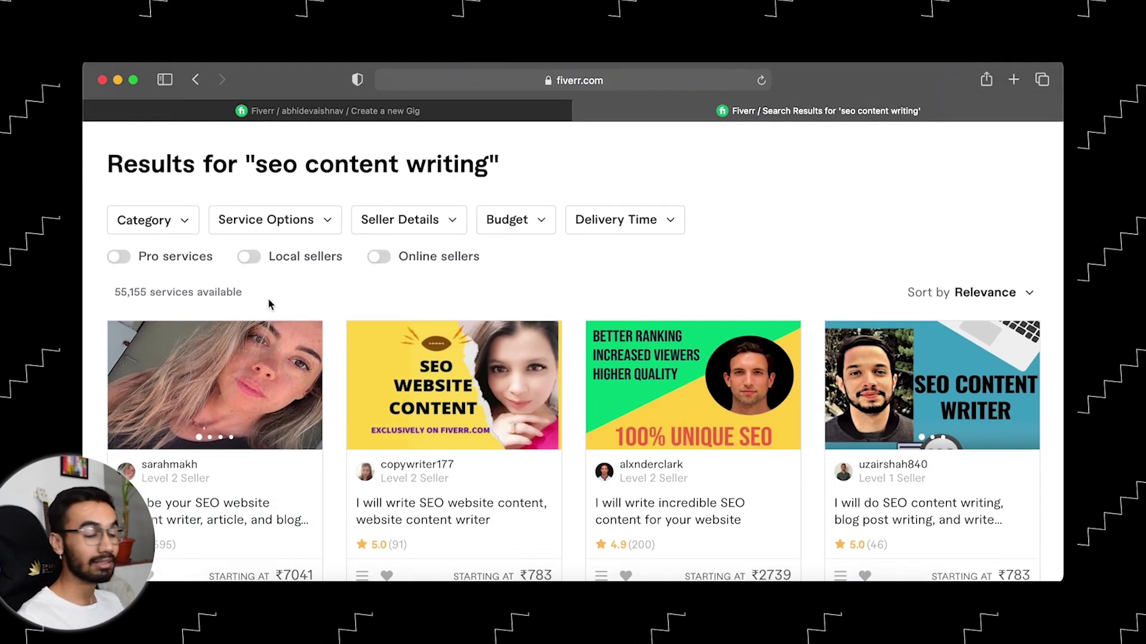
scroll(269, 304, down, 2)
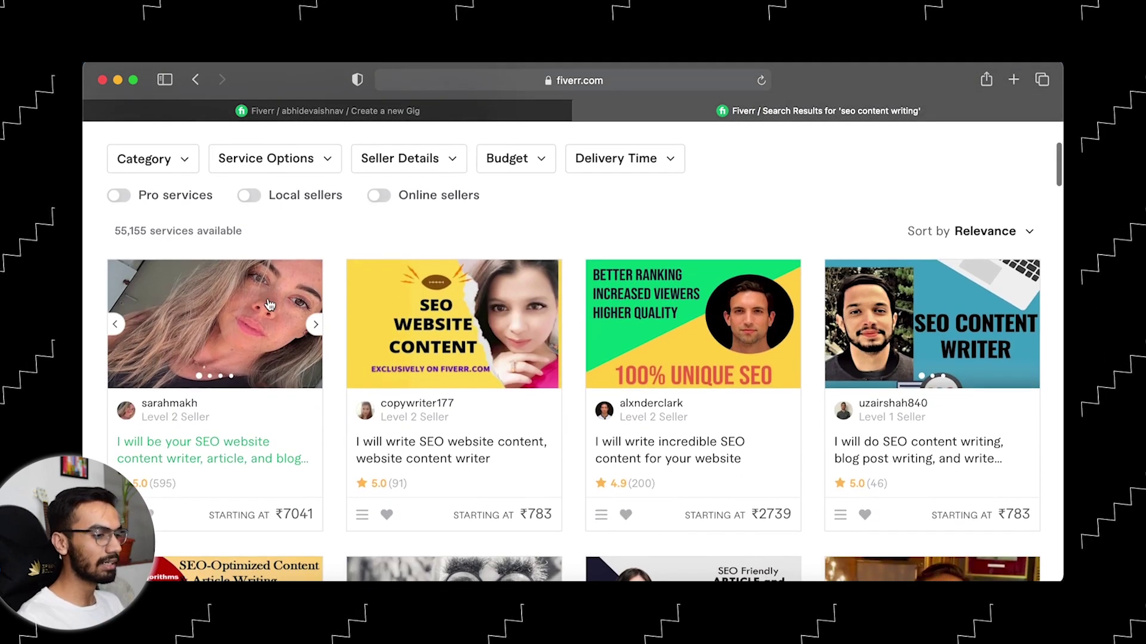
scroll(268, 304, up, 4)
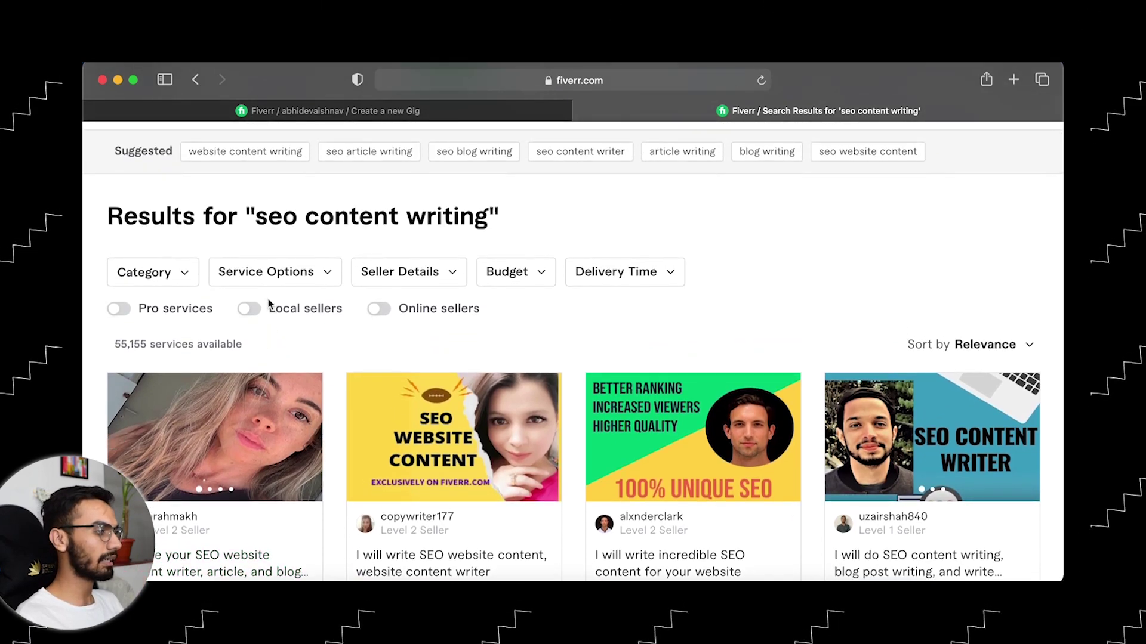
- Search the services for "seo youtube", dismiss the Subscription services tip and look over the results
scroll(268, 305, up, 3)
drag(362, 154, 246, 154)
text(youtube)
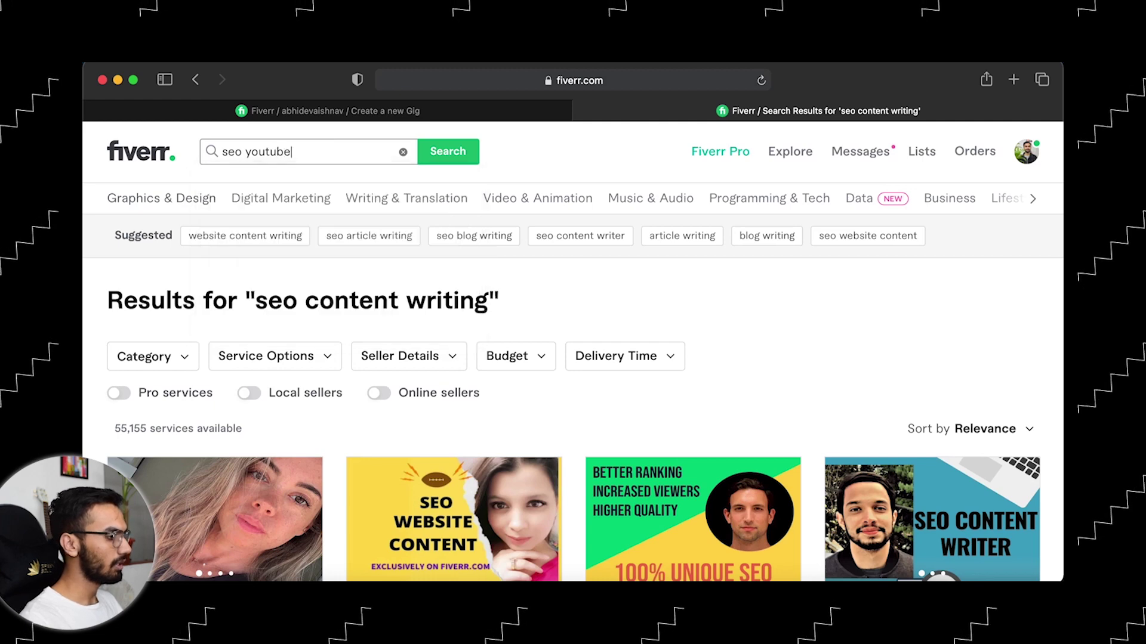
key(Return)
scroll(132, 284, down, 3)
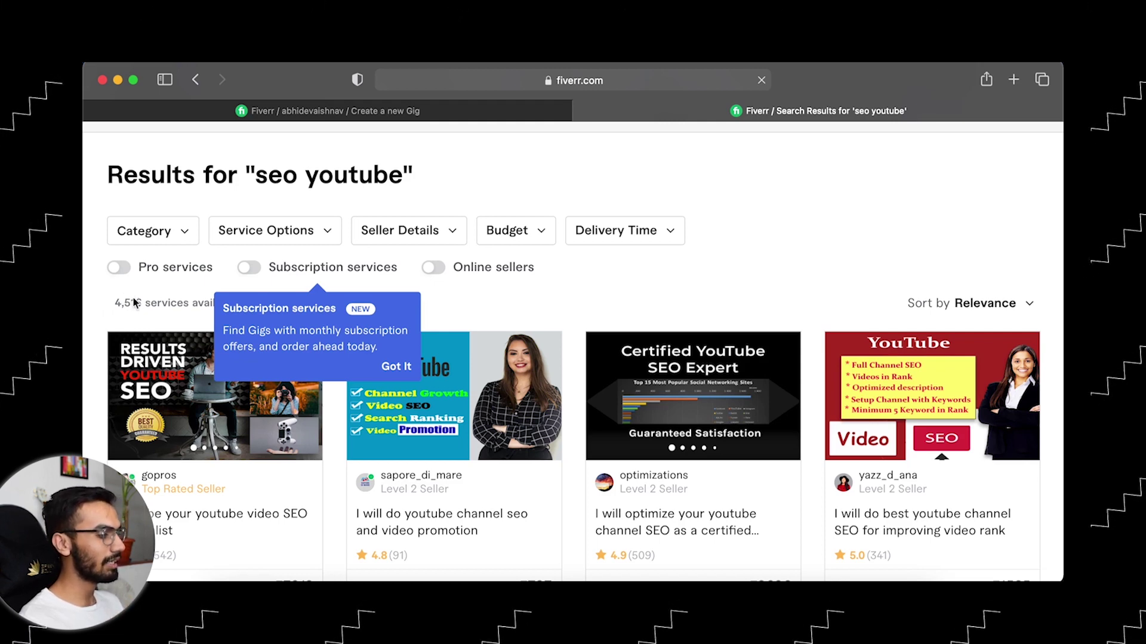
click(396, 366)
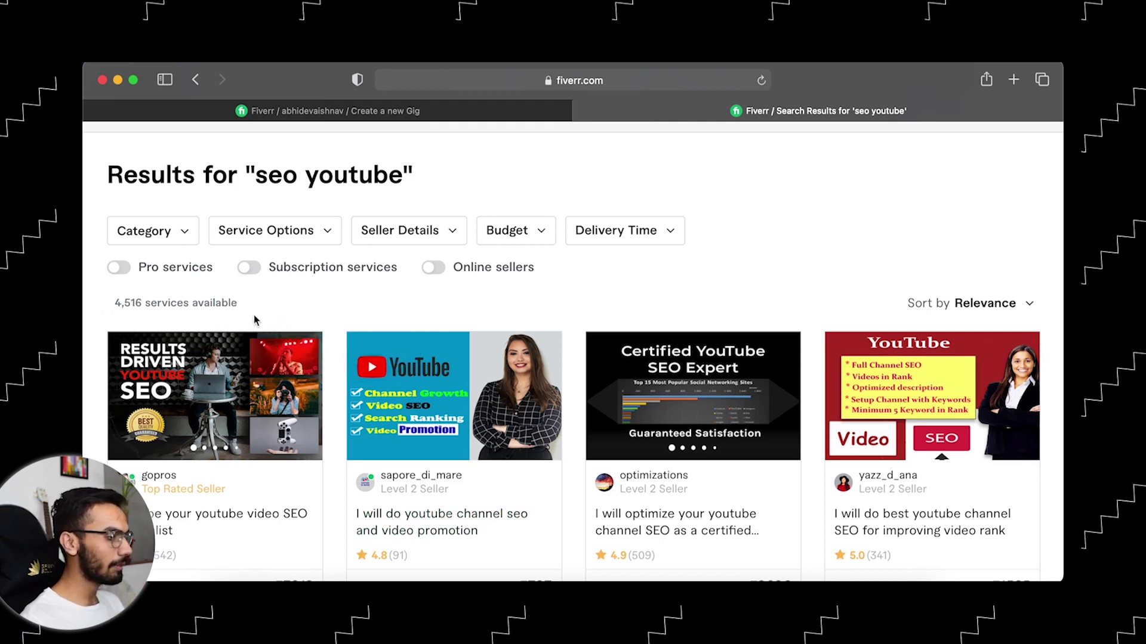
scroll(280, 321, up, 3)
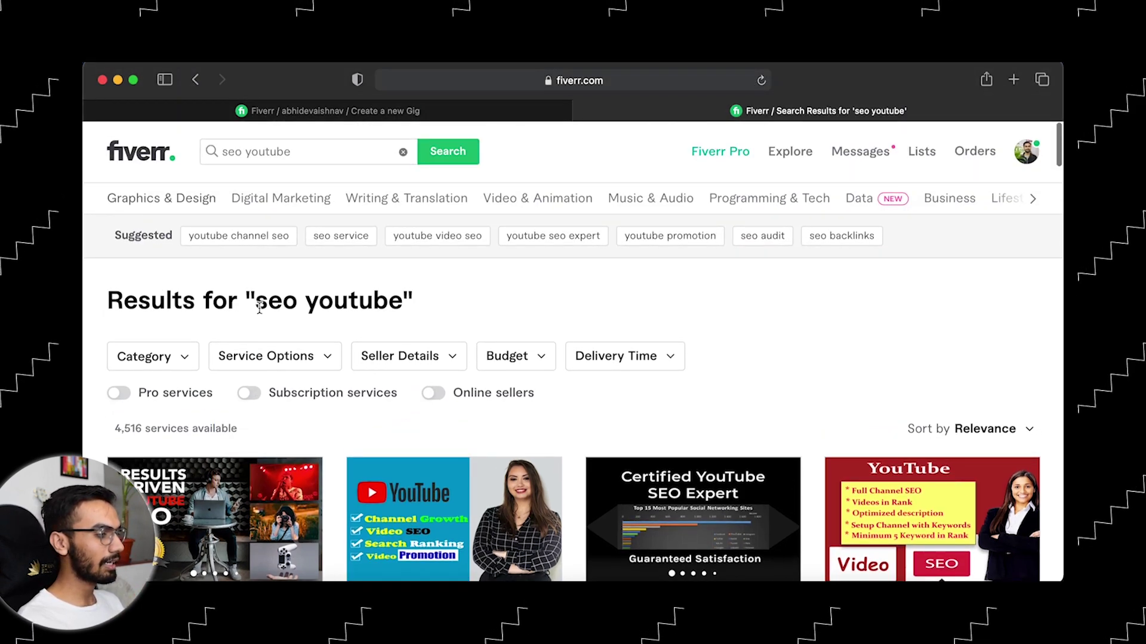
drag(255, 302, 394, 302)
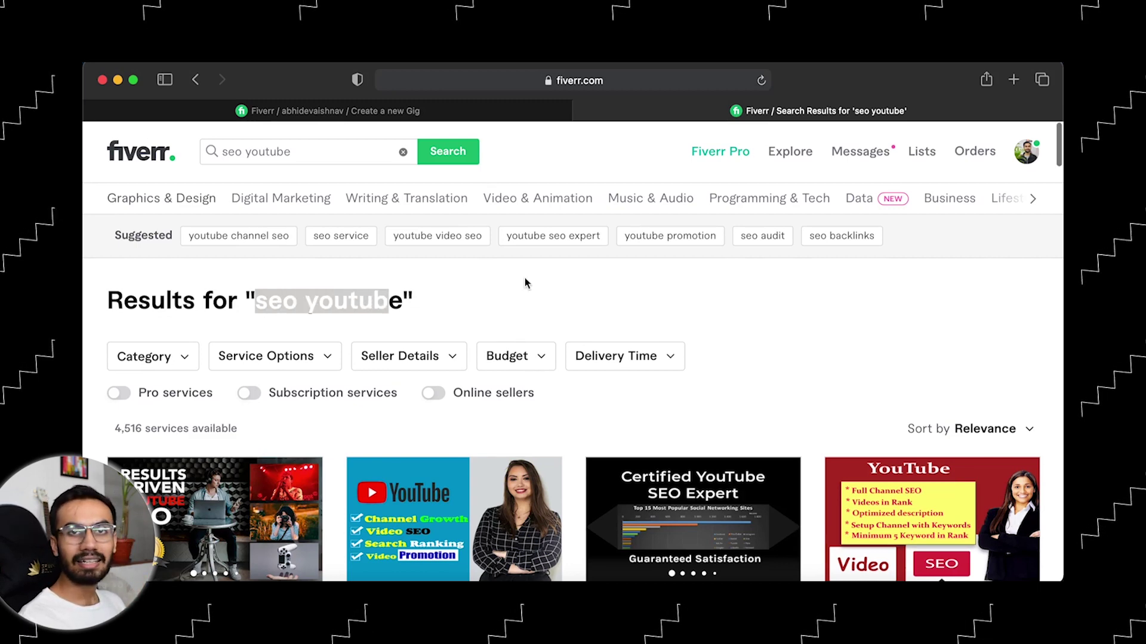
- Search the services for "search engine optimization blog writing" and look over the results
click(352, 153)
key(BackSpace)
key(BackSpace)
key(BackSpace)
key(BackSpace)
key(BackSpace)
key(BackSpace)
key(BackSpace)
key(BackSpace)
key(BackSpace)
key(BackSpace)
key(BackSpace)
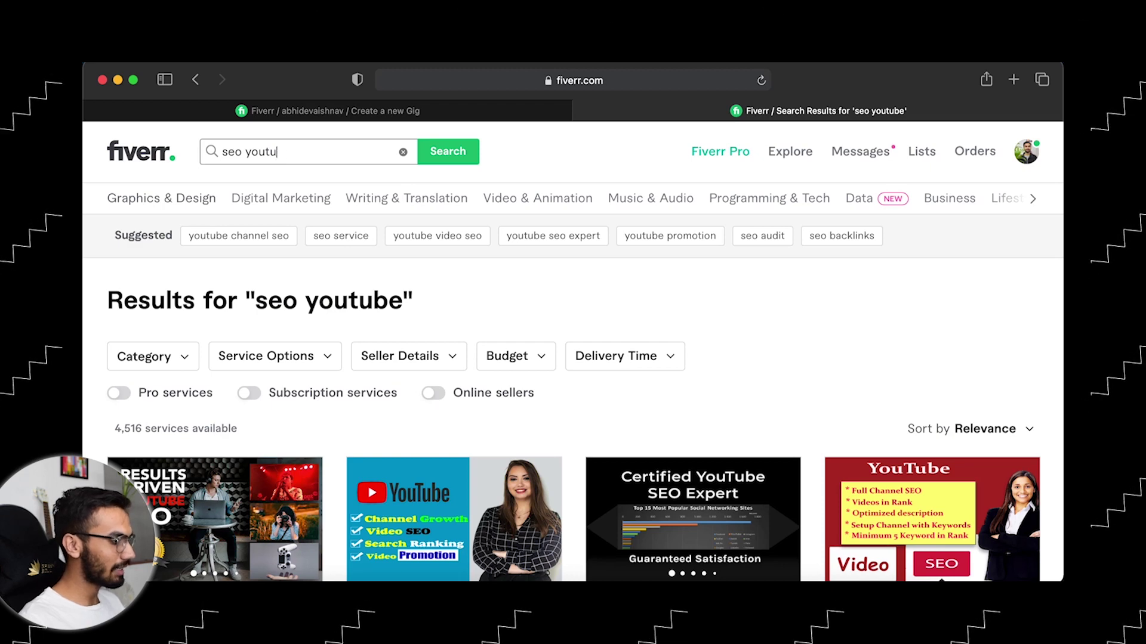
text(search )
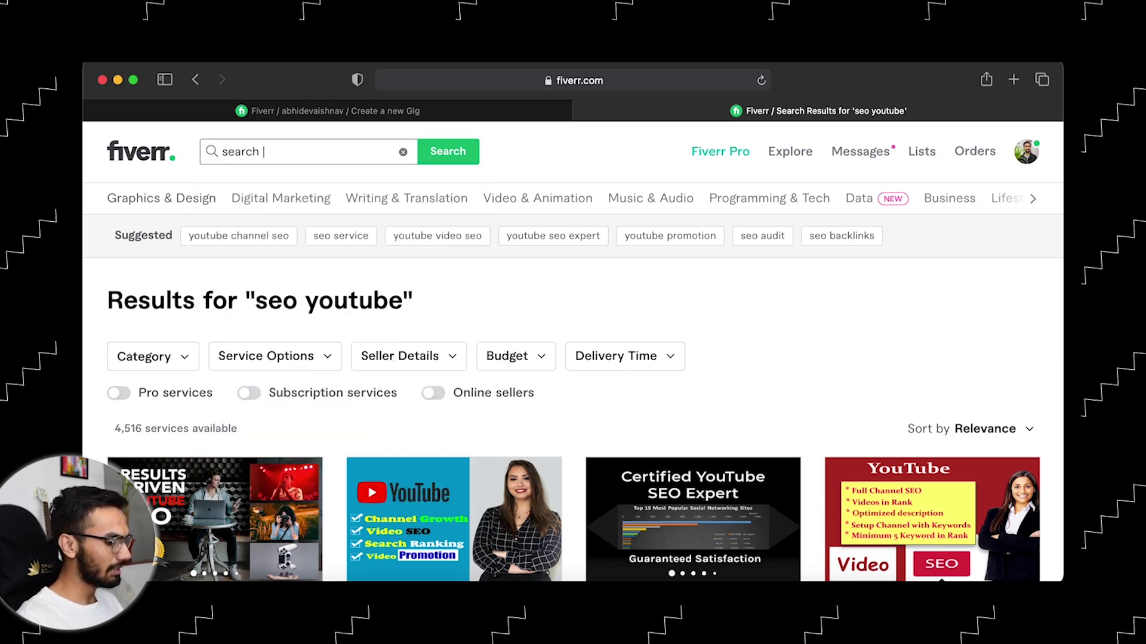
text(en)
key(Down)
key(Down)
key(Up)
text(b)
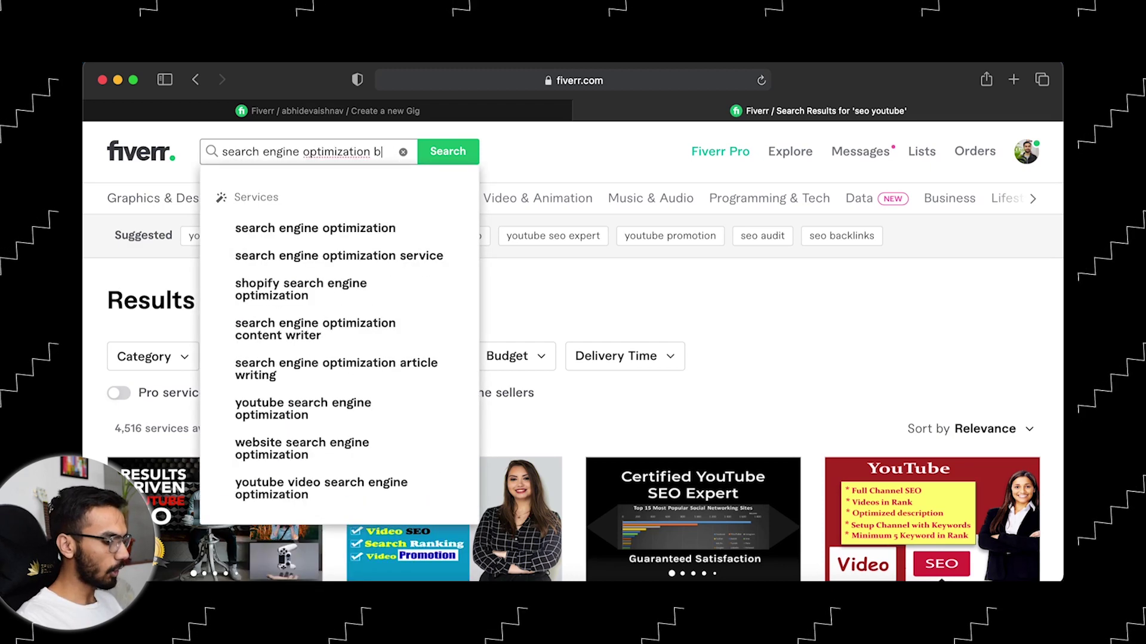
text(log writing)
key(Return)
scroll(119, 251, down, 1)
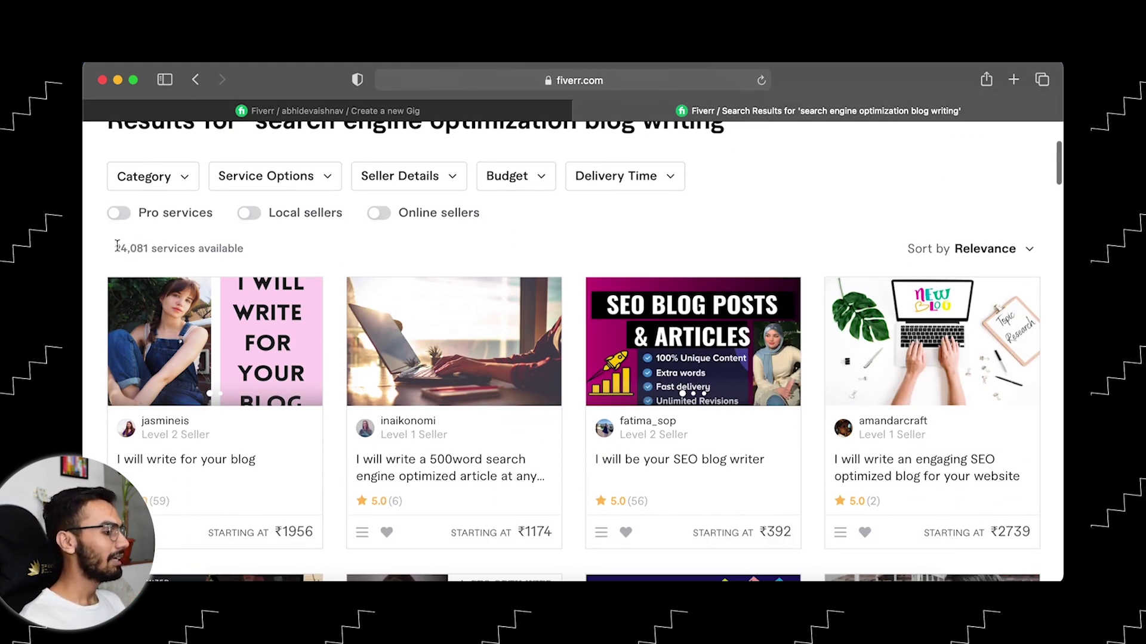
scroll(116, 245, up, 3)
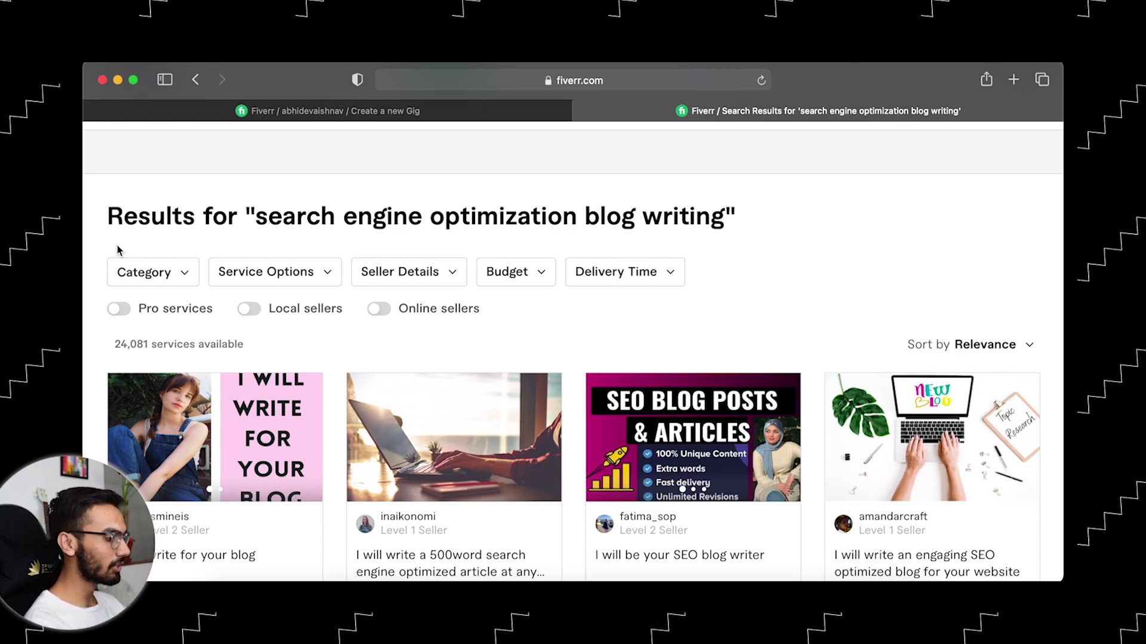
scroll(118, 250, up, 3)
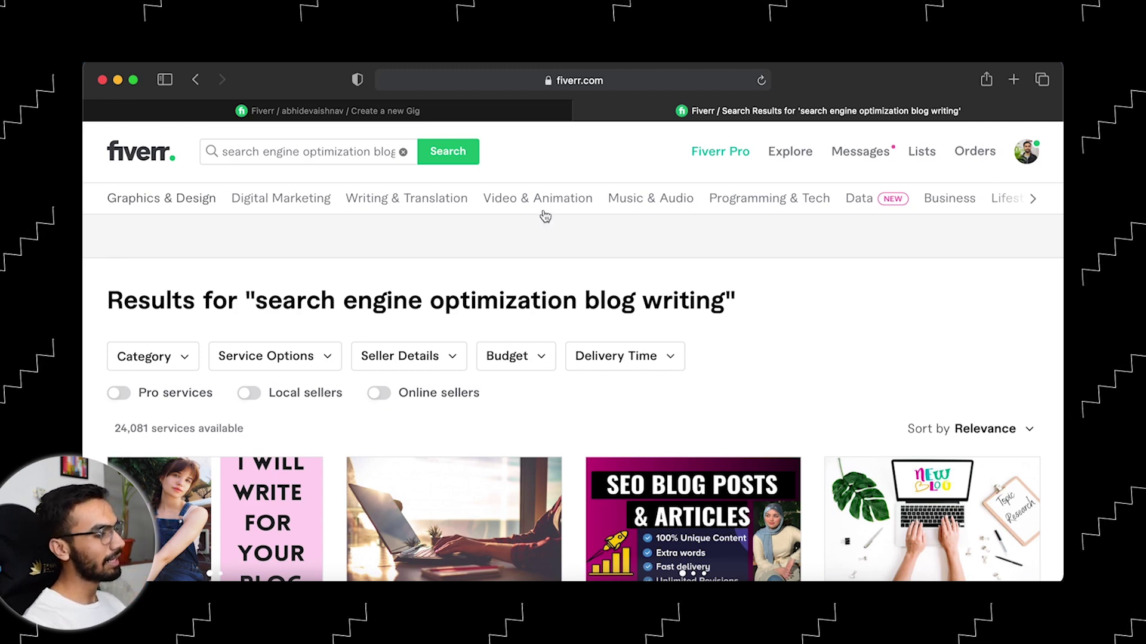
- Return to the new gig form and enter the gig title "I will write your SEO optimized article or blog post content"
click(513, 113)
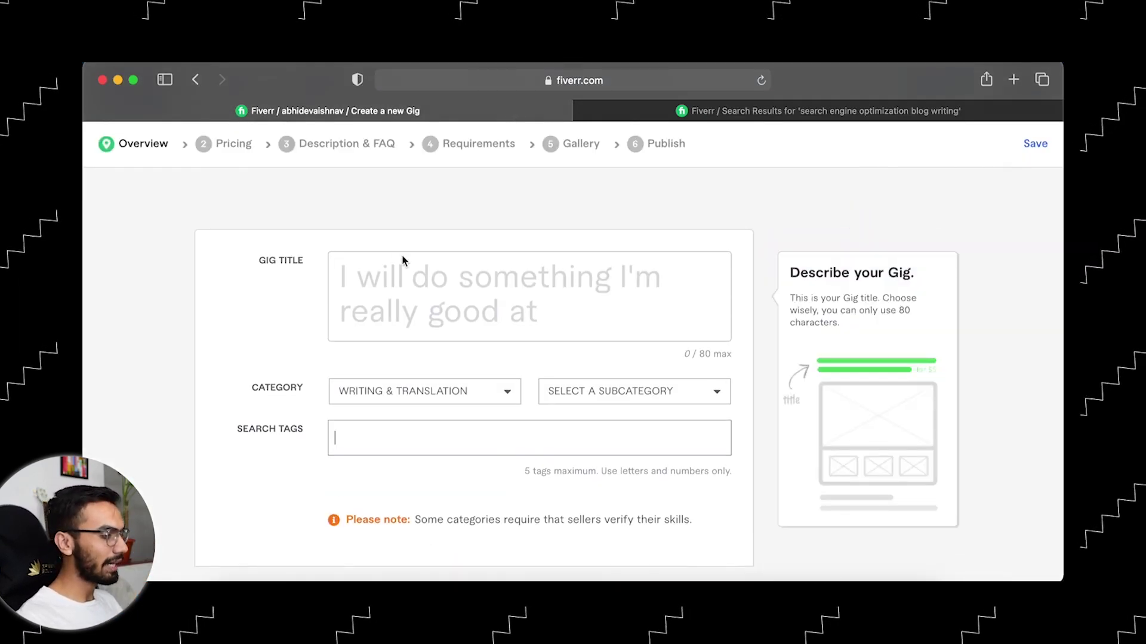
scroll(454, 370, up, 1)
click(485, 483)
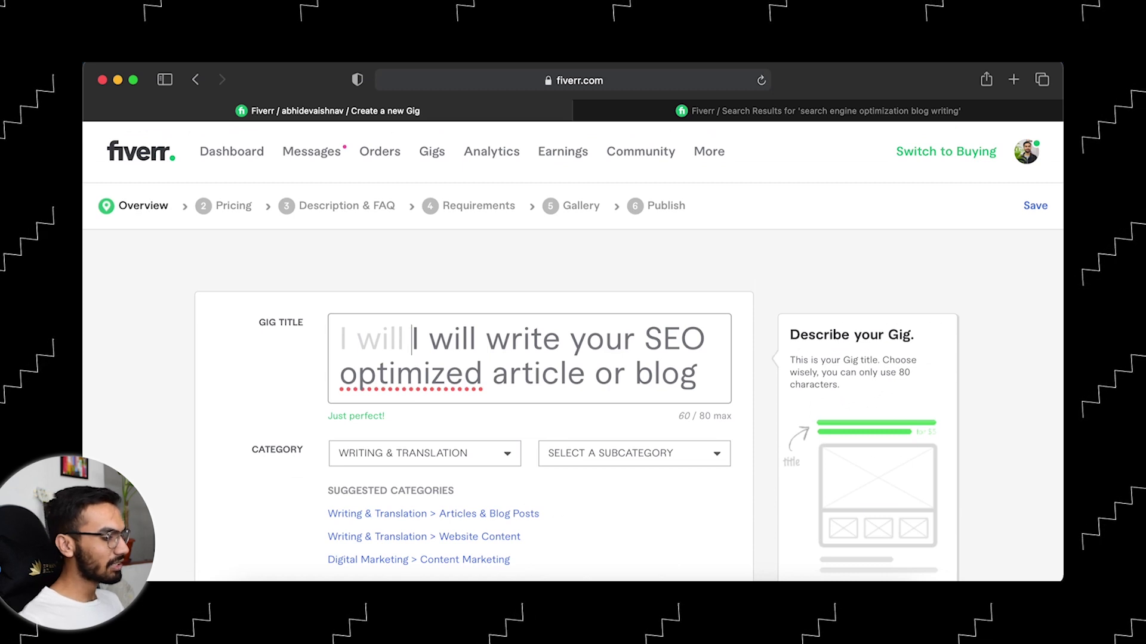
- Read through the whole gig title, checking its SEO optimized article and blog post content keywords
scroll(658, 342, down, 2)
scroll(658, 341, up, 2)
scroll(657, 341, down, 1)
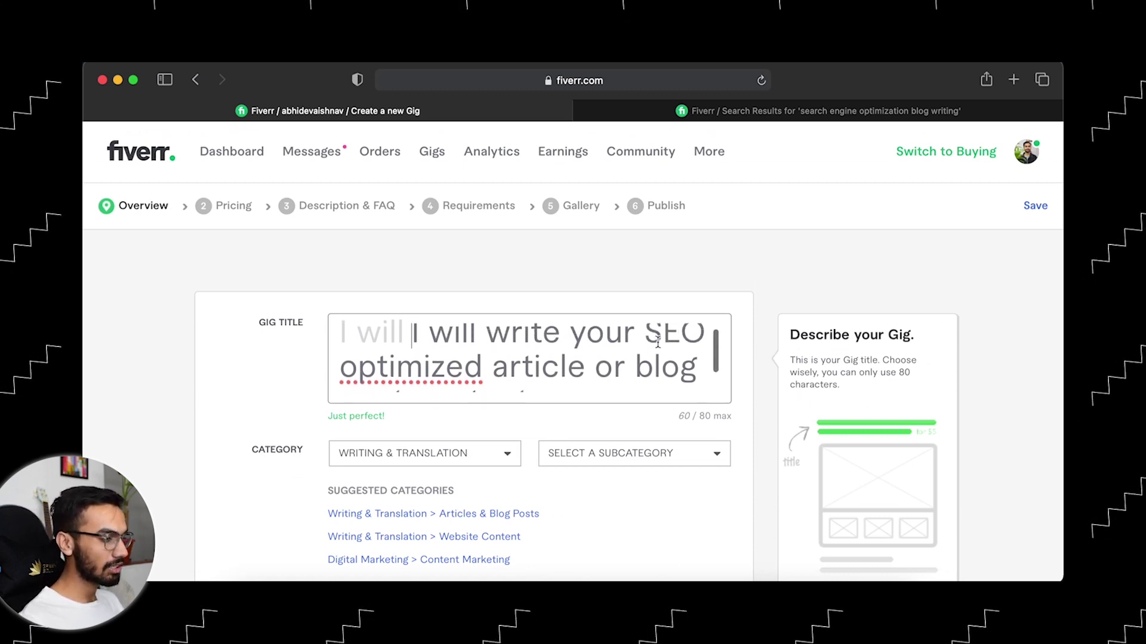
scroll(657, 342, down, 2)
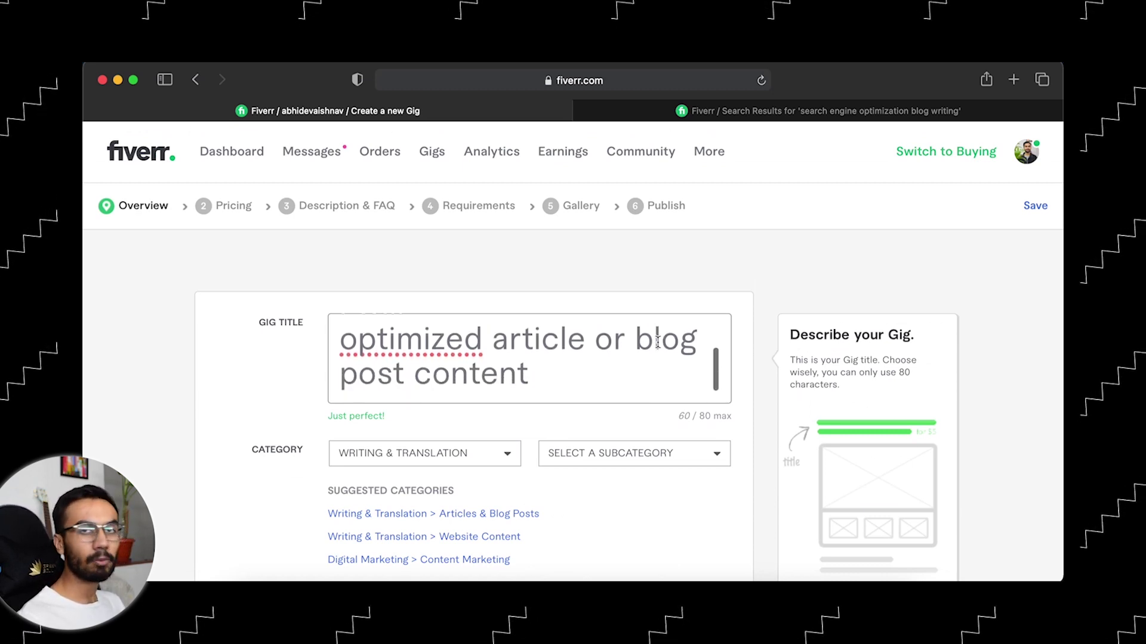
scroll(657, 342, up, 2)
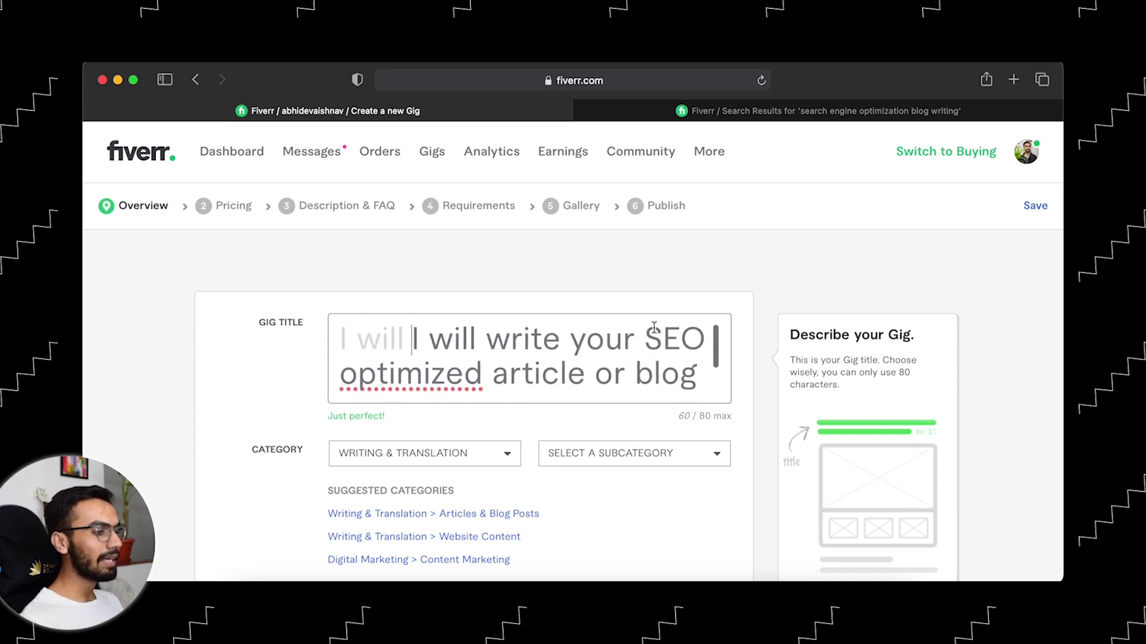
drag(645, 338, 579, 376)
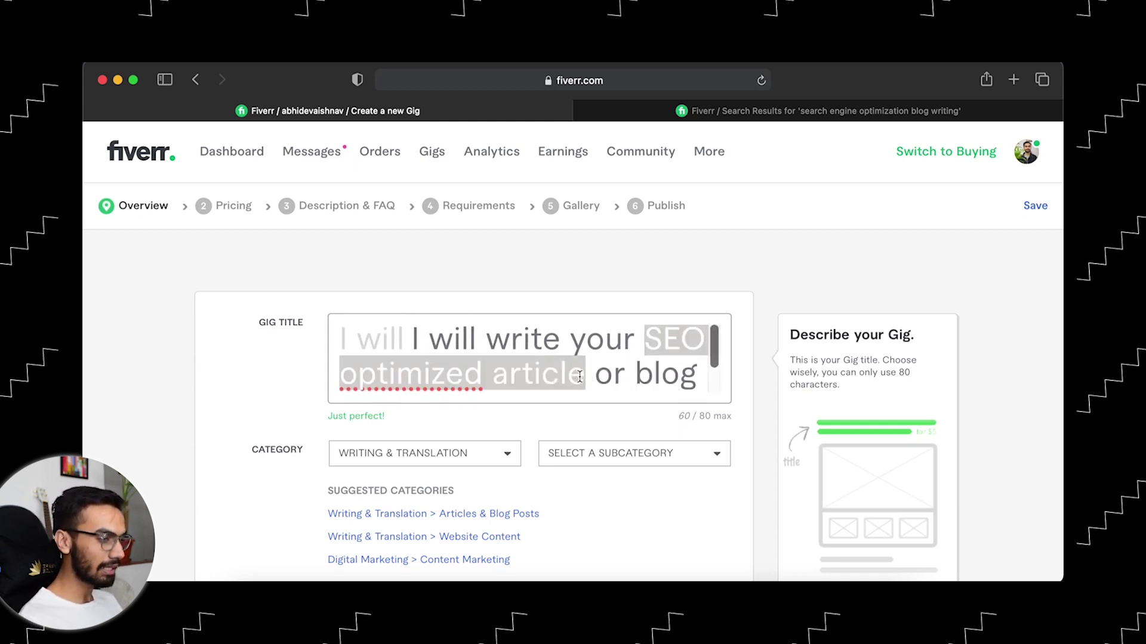
scroll(580, 373, down, 2)
drag(660, 355, 682, 357)
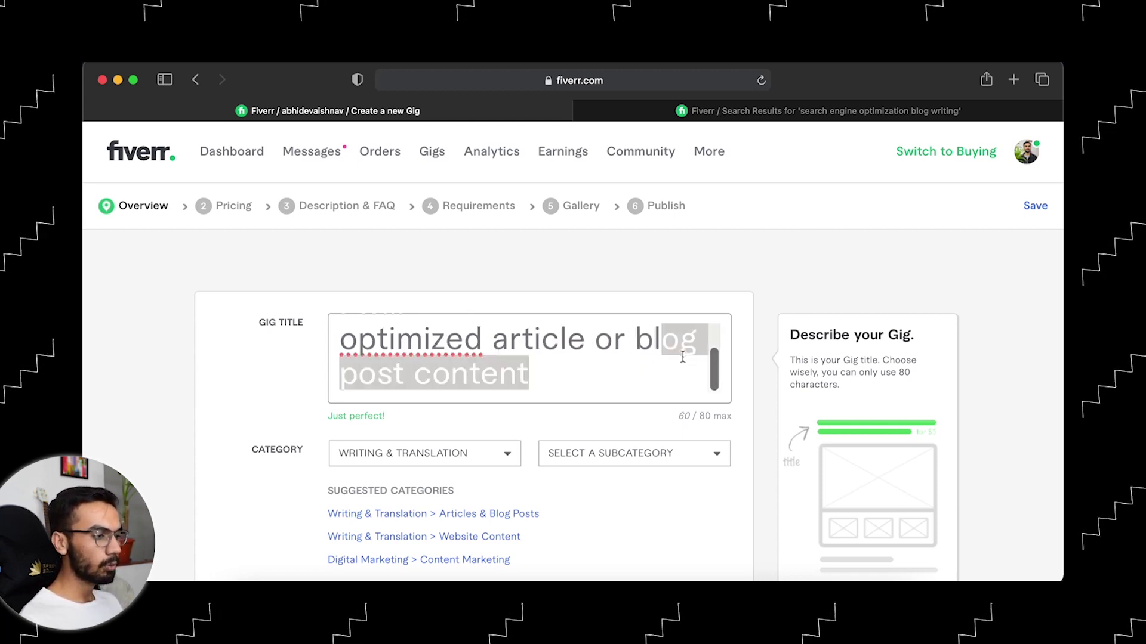
click(621, 388)
scroll(620, 387, up, 2)
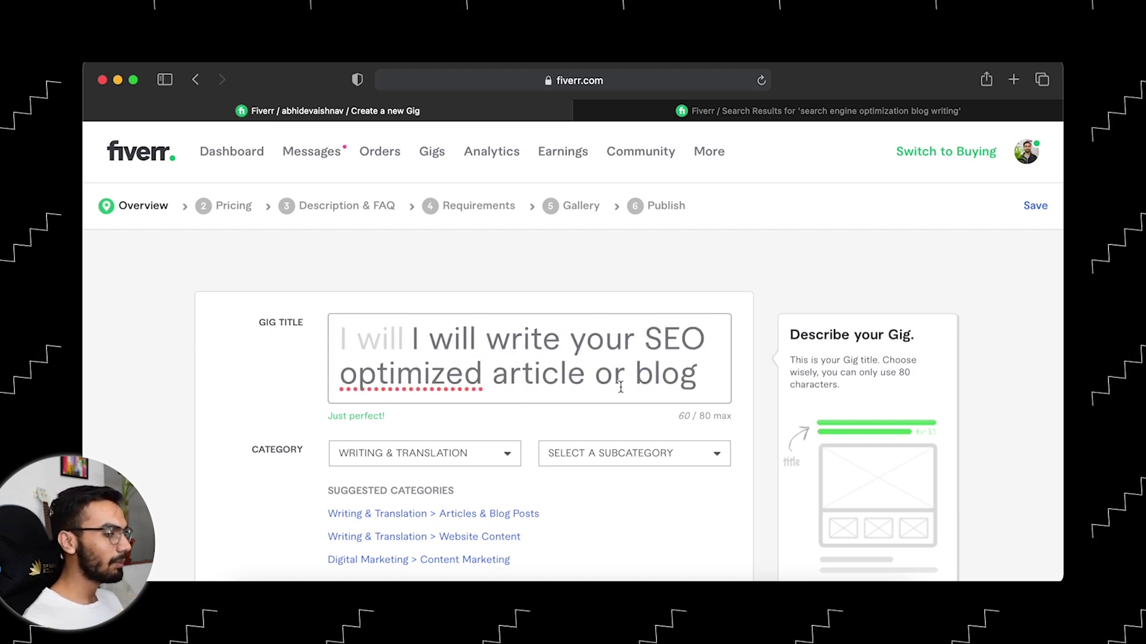
scroll(621, 388, down, 2)
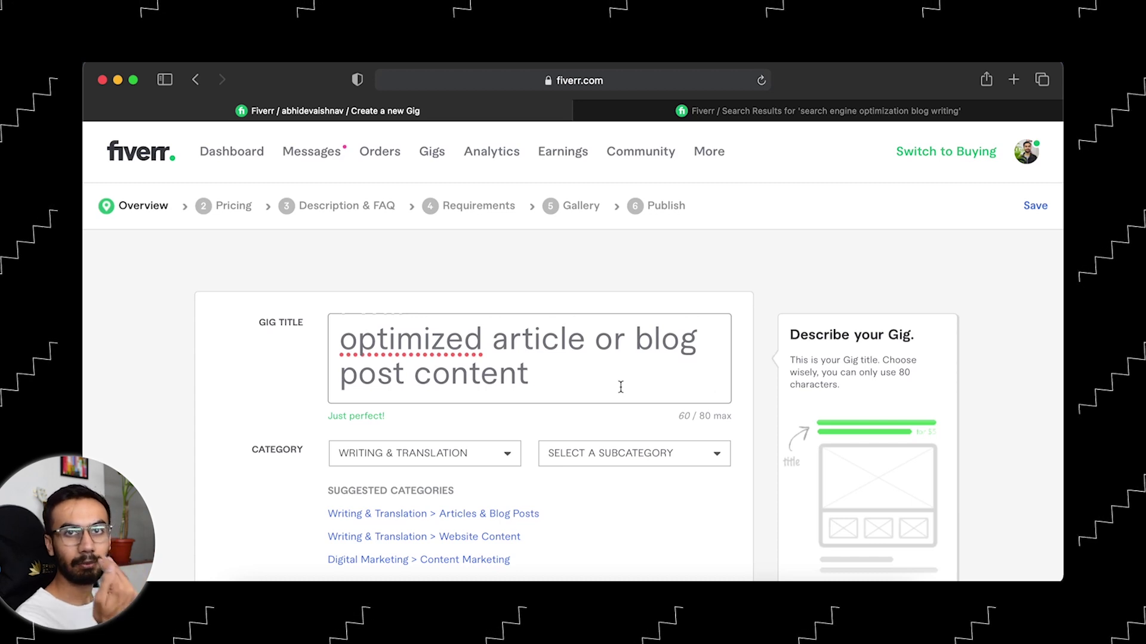
- Set the gig's subcategory to Articles & Blog Posts
scroll(620, 387, down, 2)
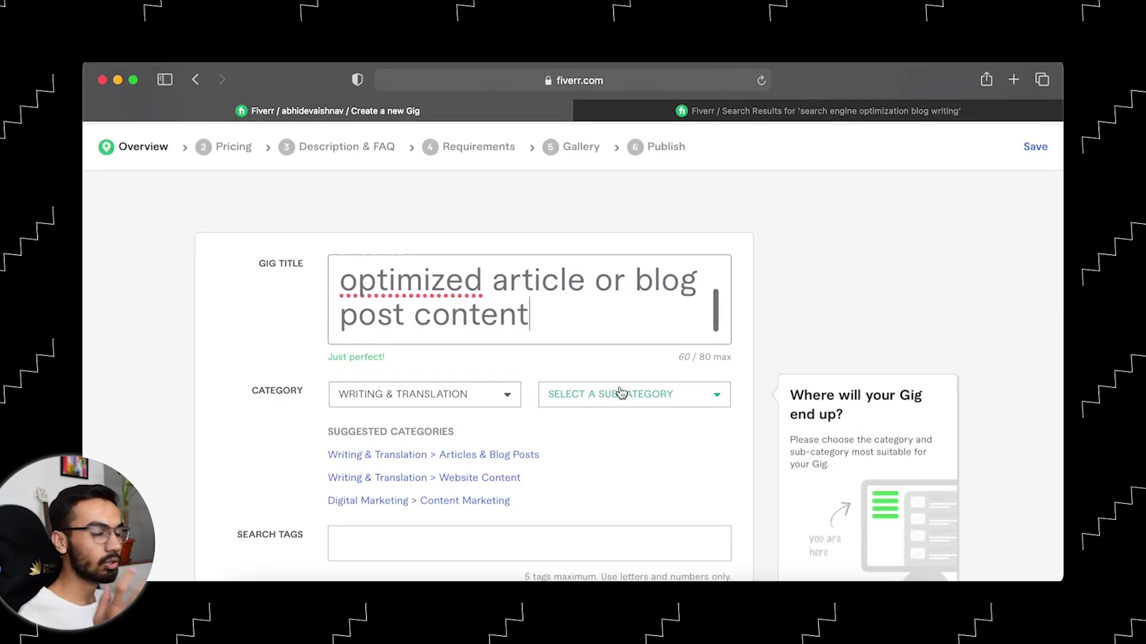
scroll(619, 393, down, 1)
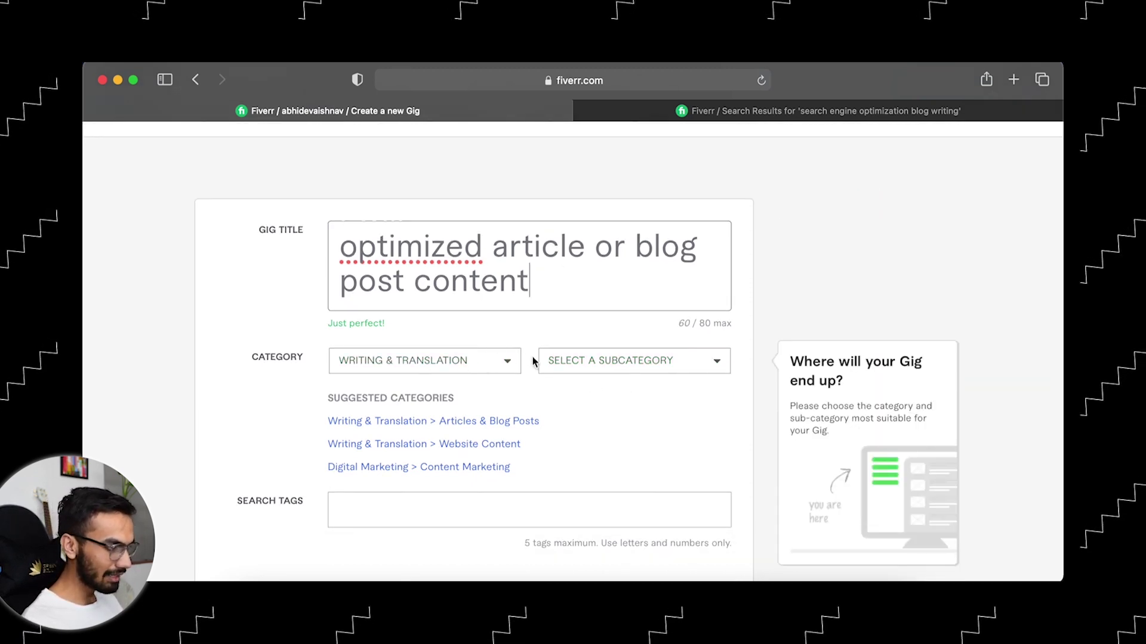
click(594, 360)
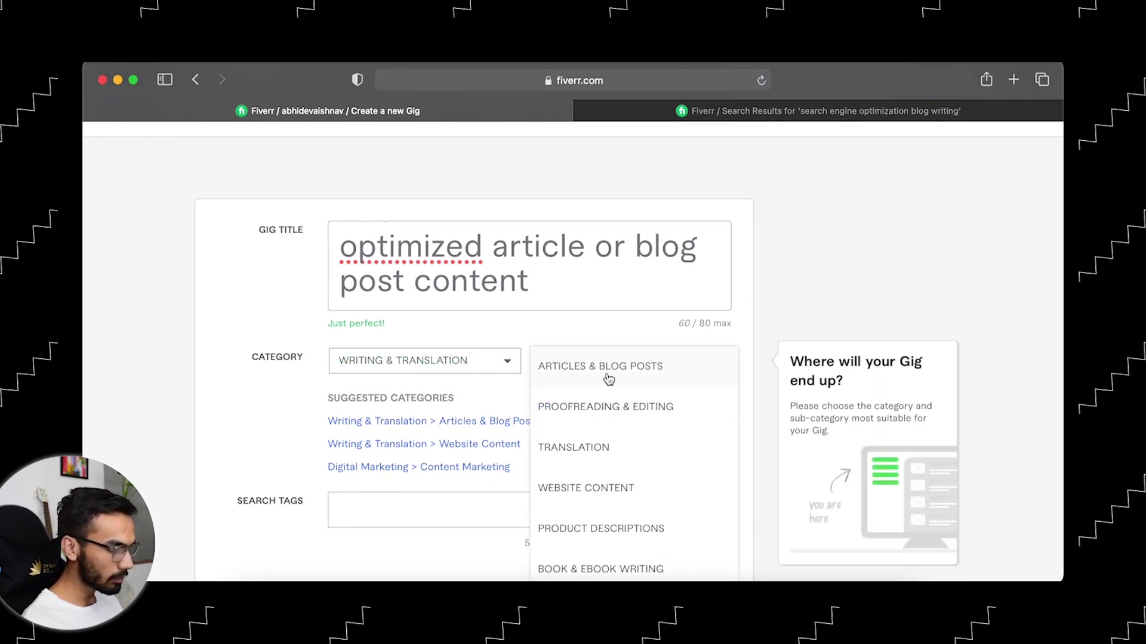
click(608, 379)
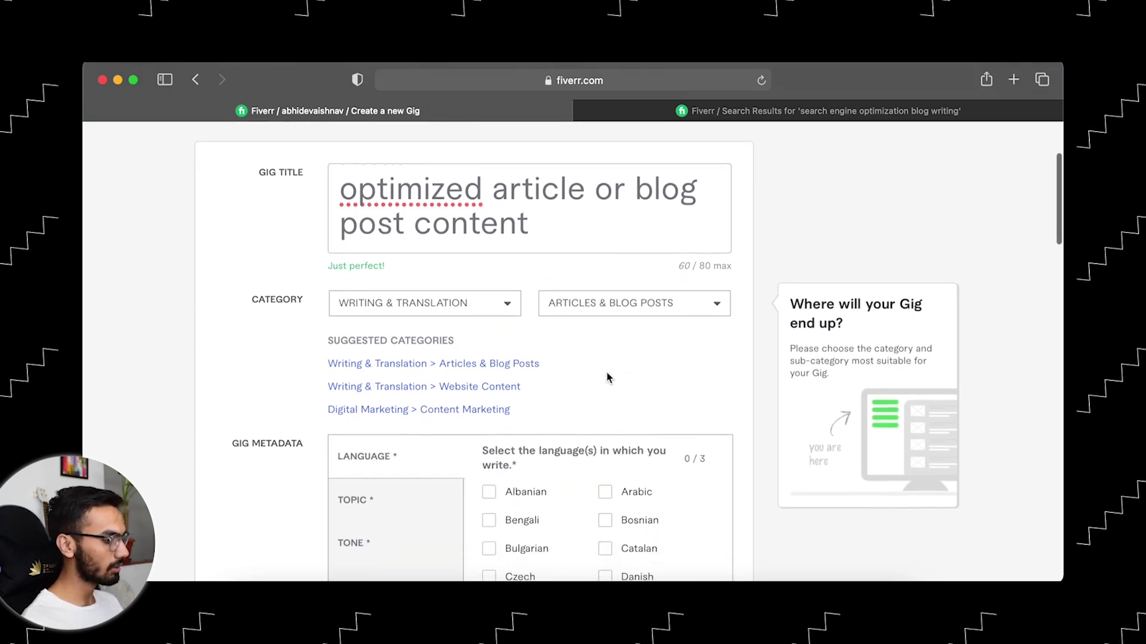
- In the gig metadata, choose English as the writing language and Lifestyle and Internet & Technology as the article topics
scroll(607, 376, down, 3)
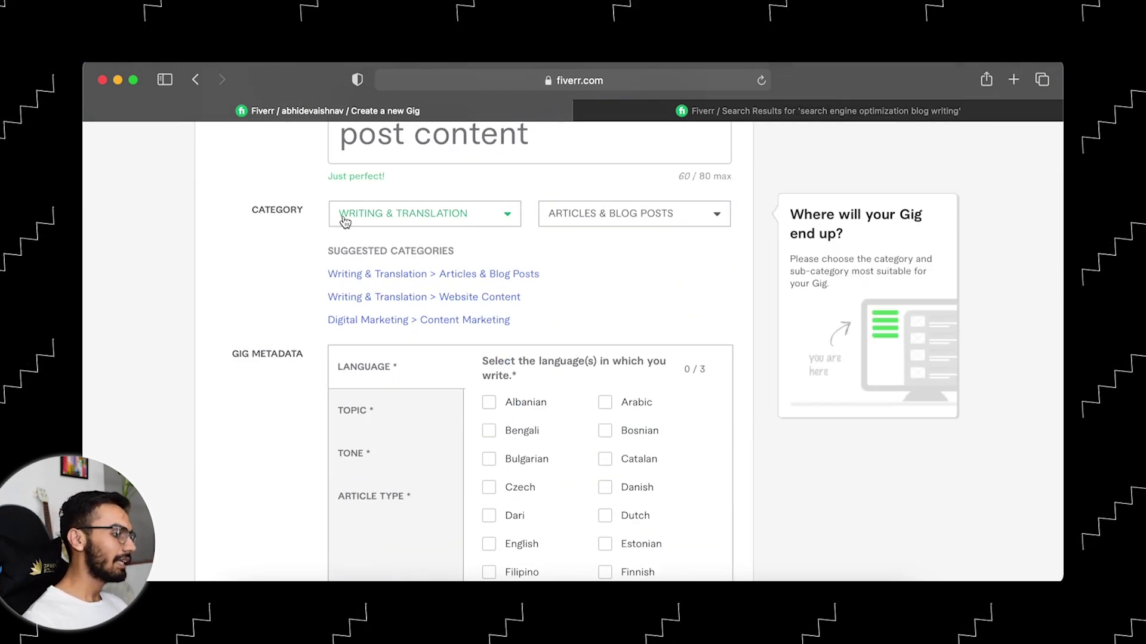
scroll(322, 238, down, 4)
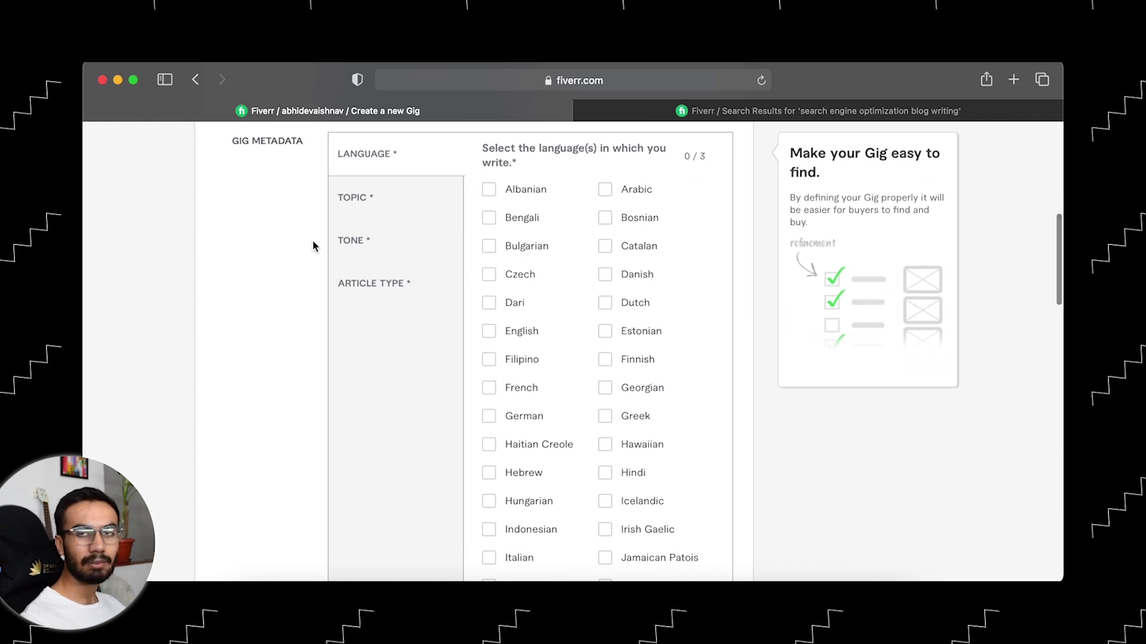
scroll(670, 319, down, 1)
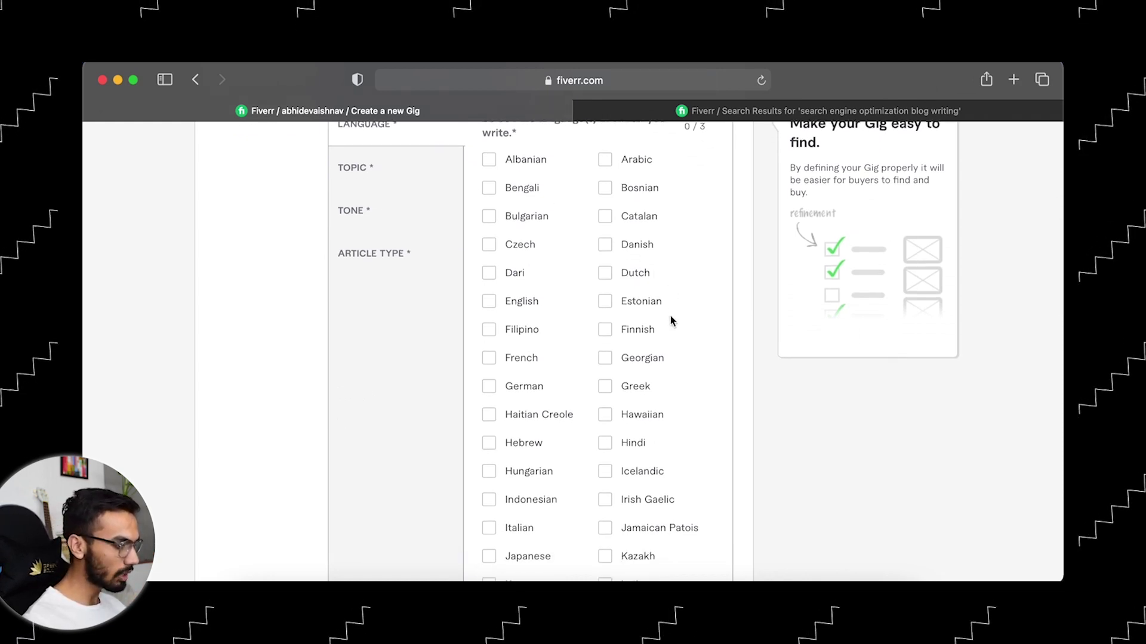
click(490, 303)
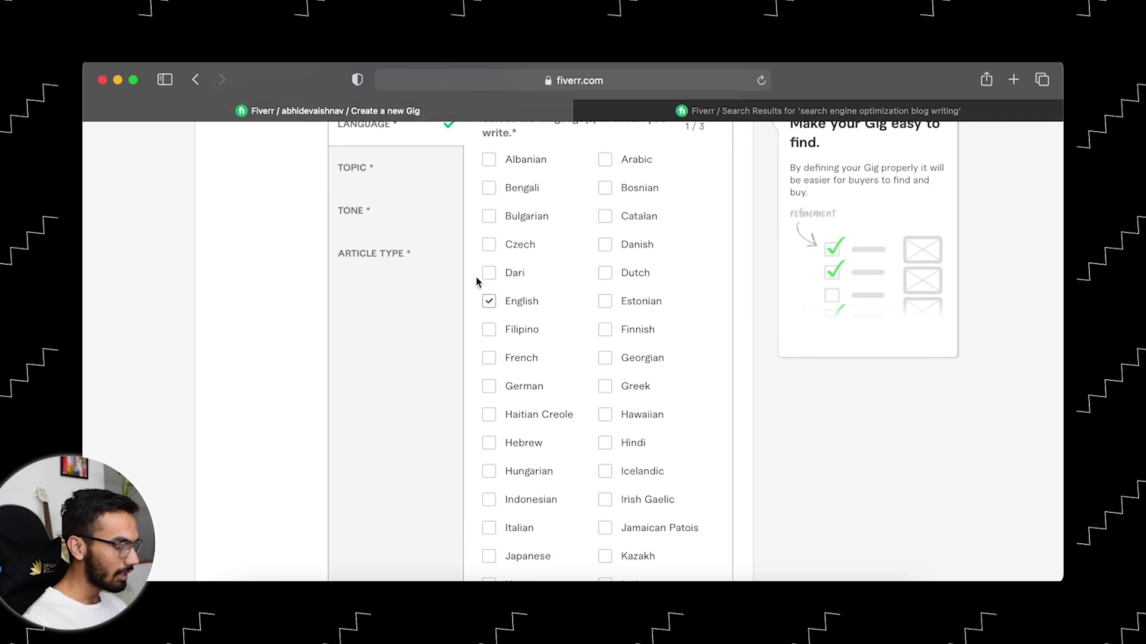
click(404, 164)
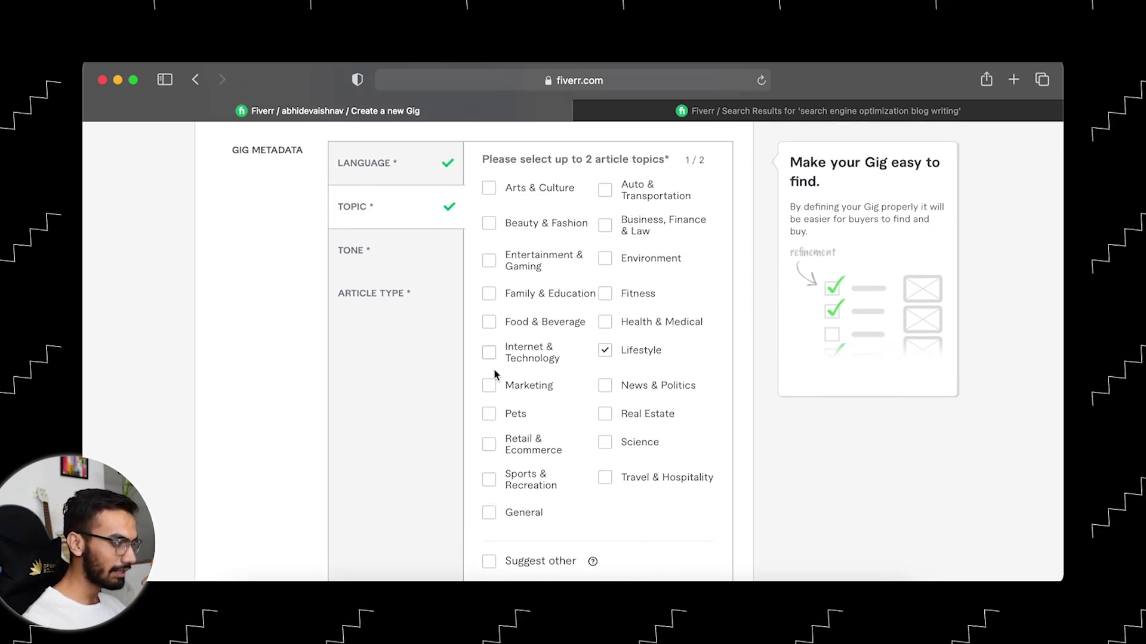
click(488, 353)
- Set the article's tone of voice in the gig metadata to Conversational and Professional/formal
click(420, 261)
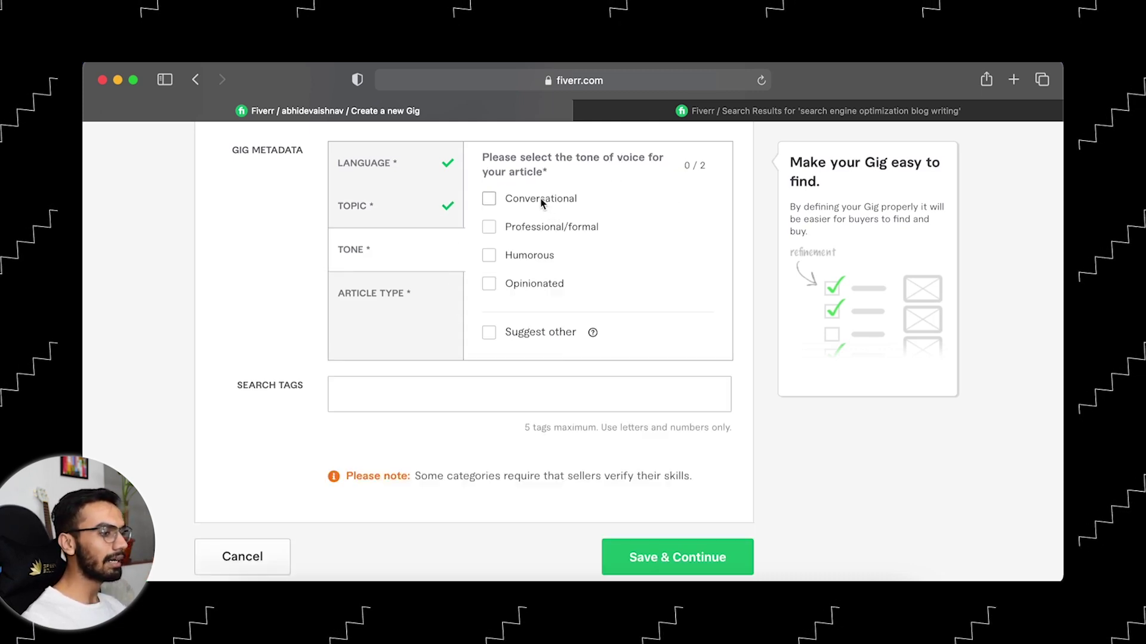
click(489, 199)
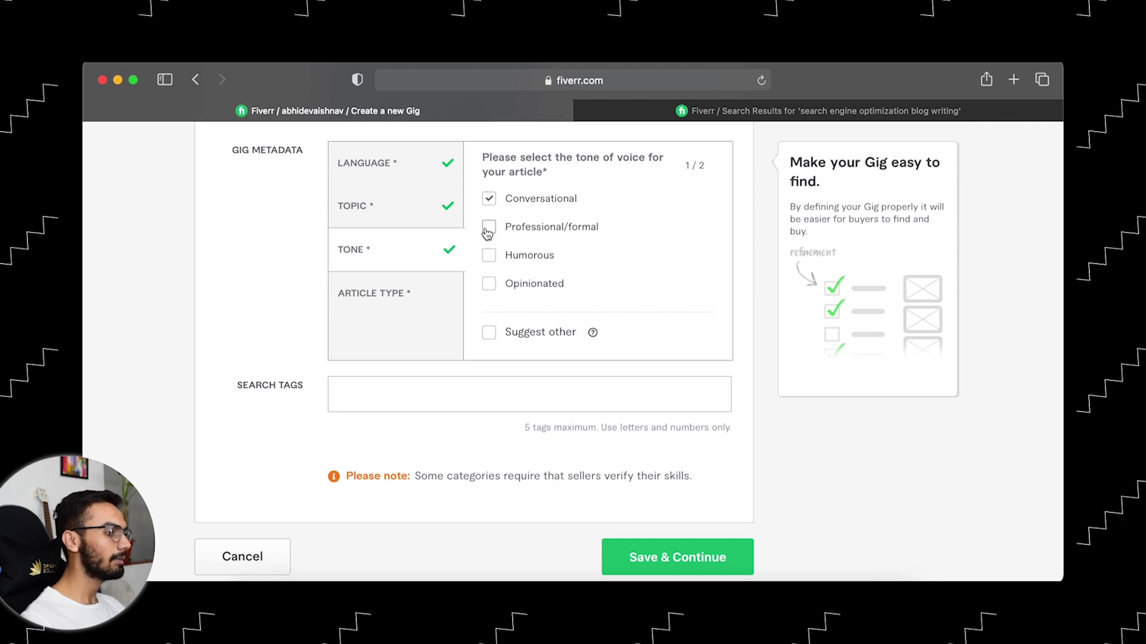
click(488, 228)
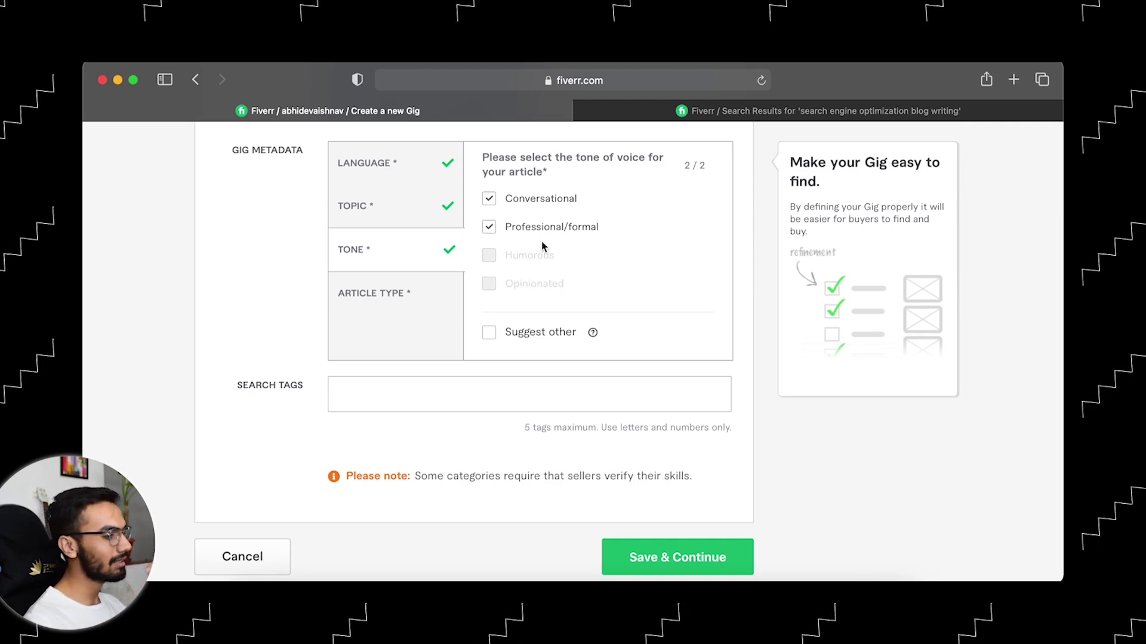
- Set the article type in the gig metadata to Long-form article and Instructional/how-to
click(403, 307)
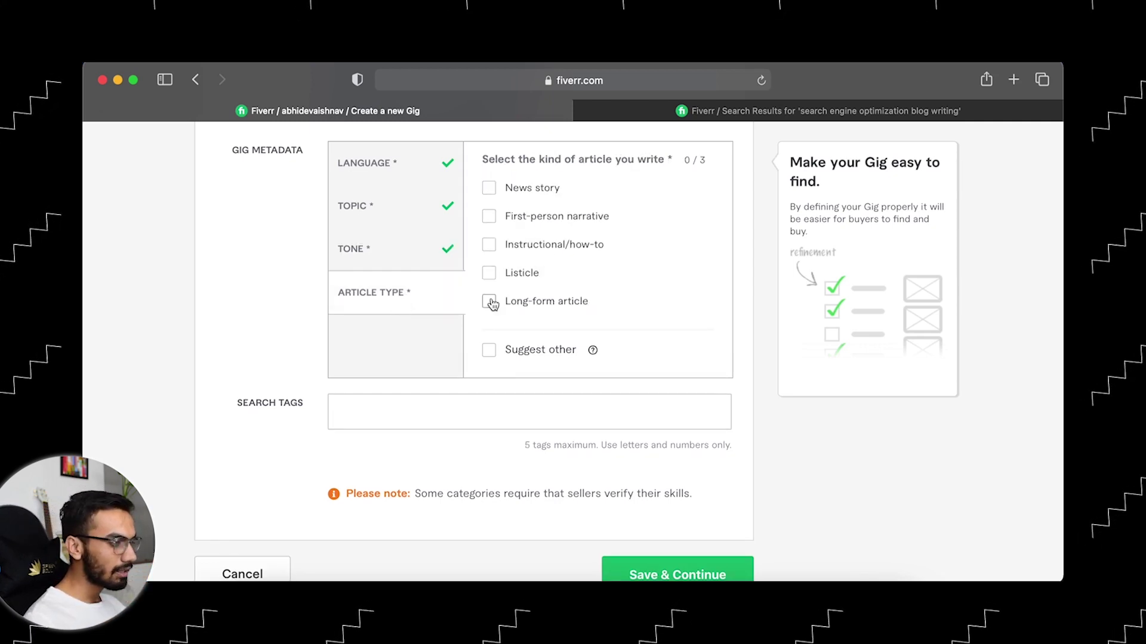
click(489, 301)
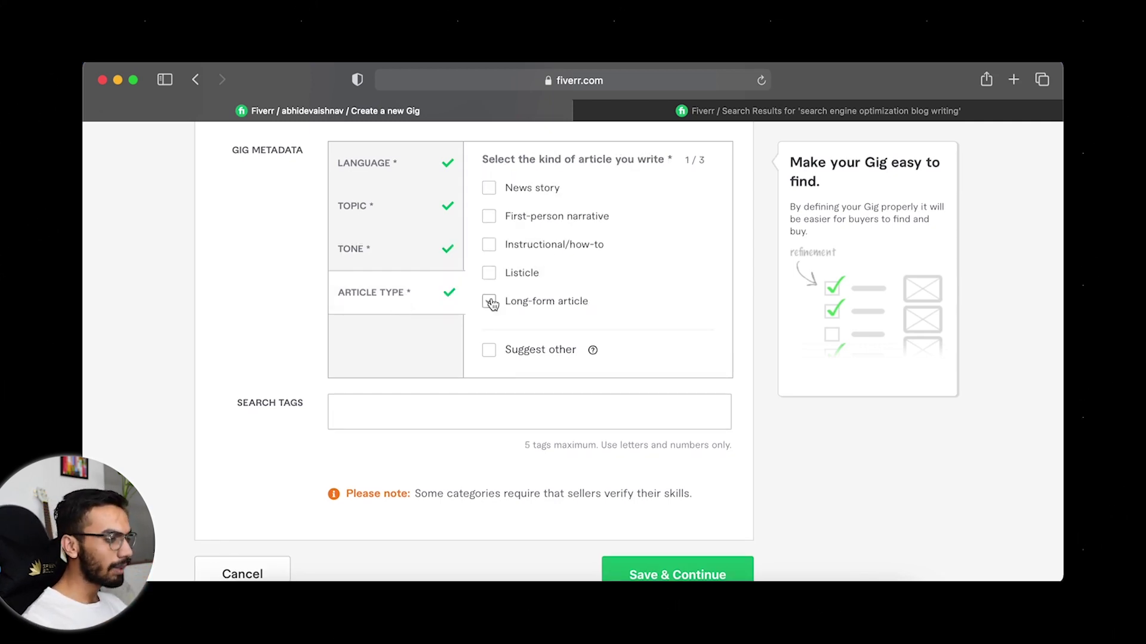
click(487, 246)
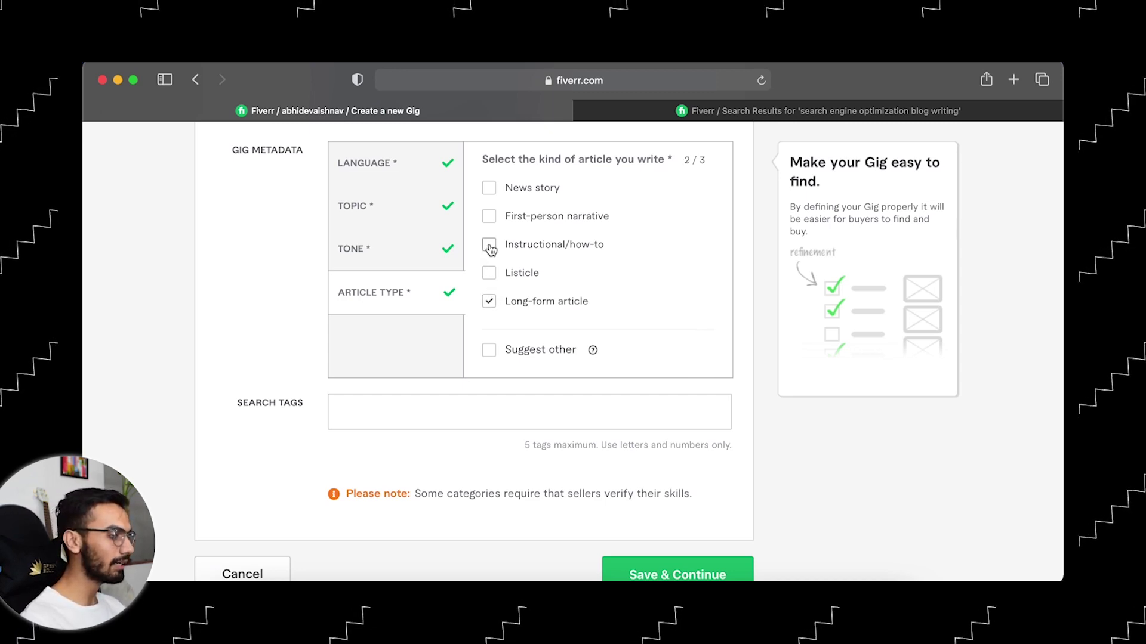
- Add the search tags article writing, seo optimization, content writing, writing blog post and writing to the gig
click(445, 400)
click(445, 399)
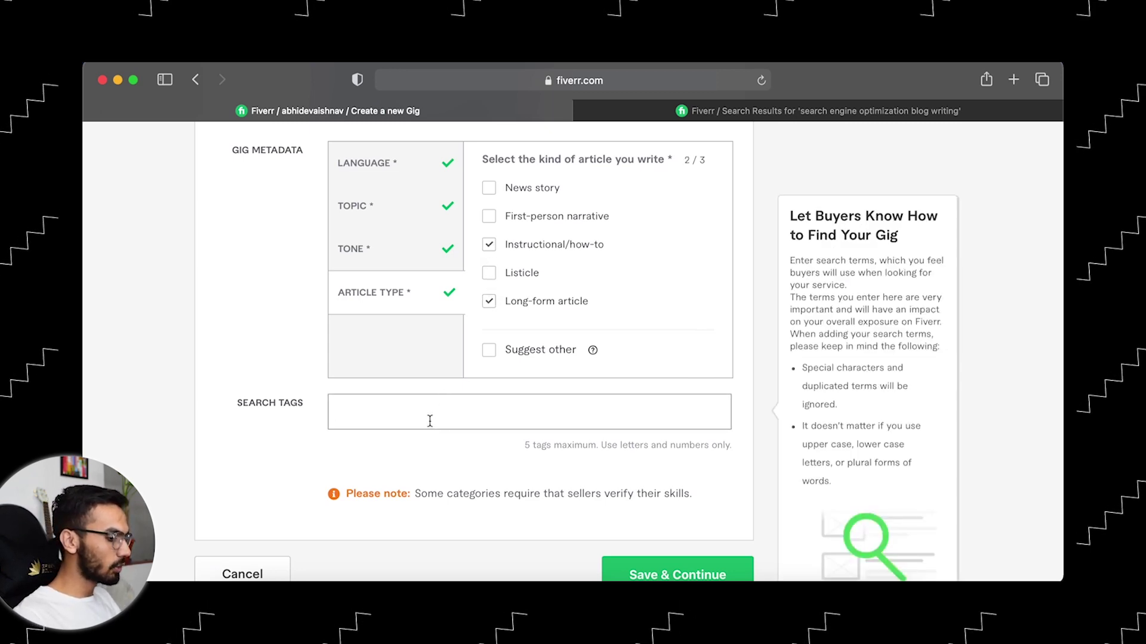
text(article writing)
key(Return)
text(seo opti)
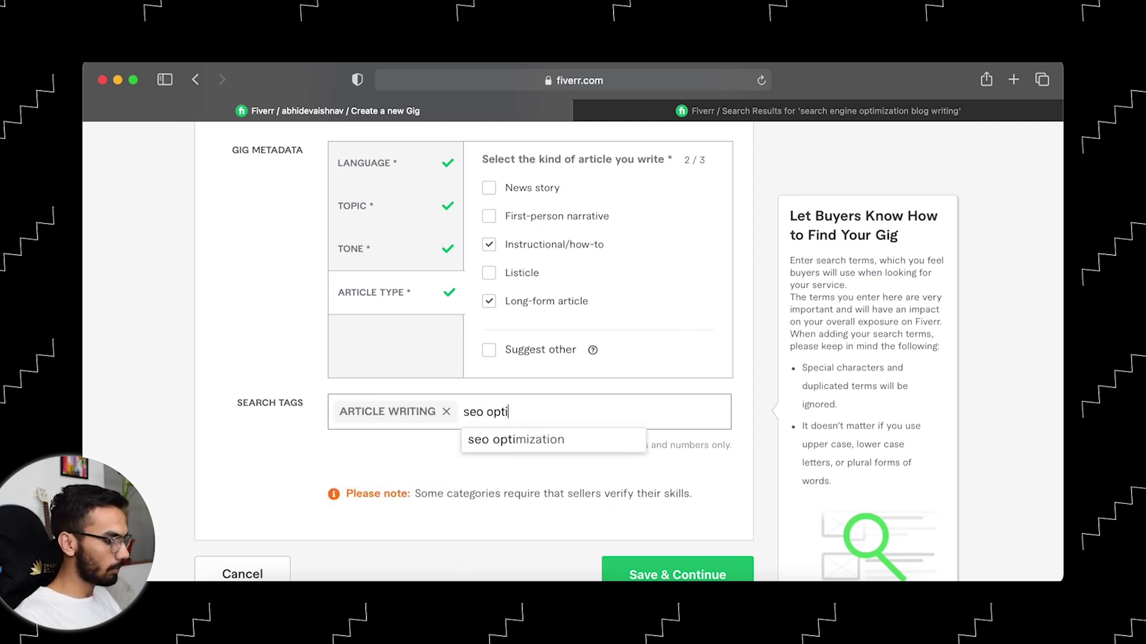
text(mization)
key(Return)
text(content writing)
key(Return)
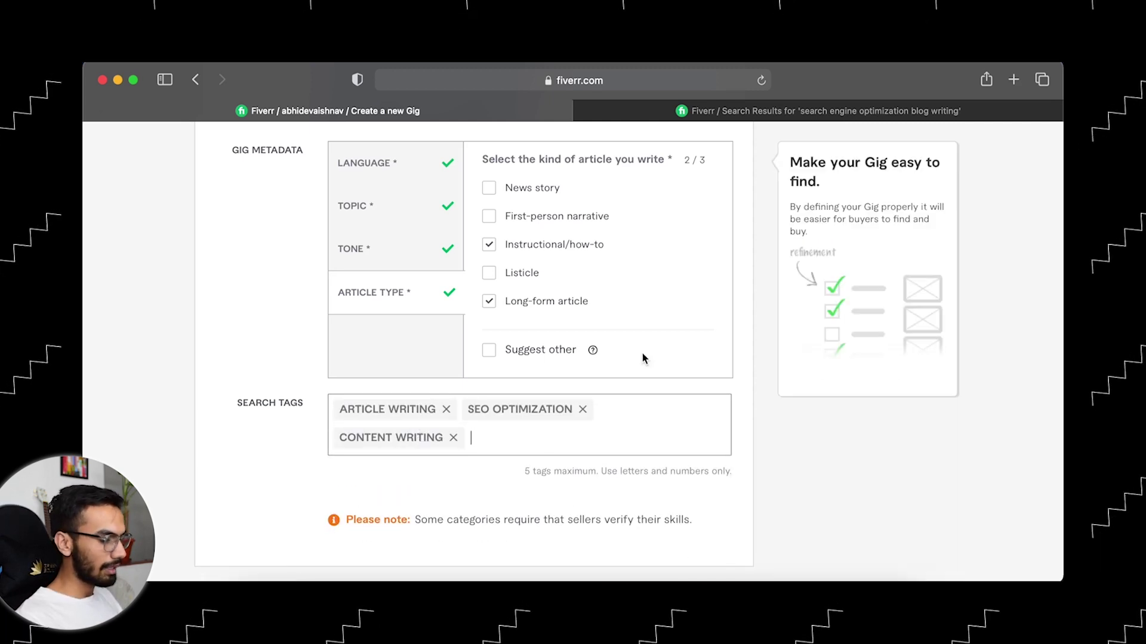
text(writing blog post)
key(Return)
text(writing)
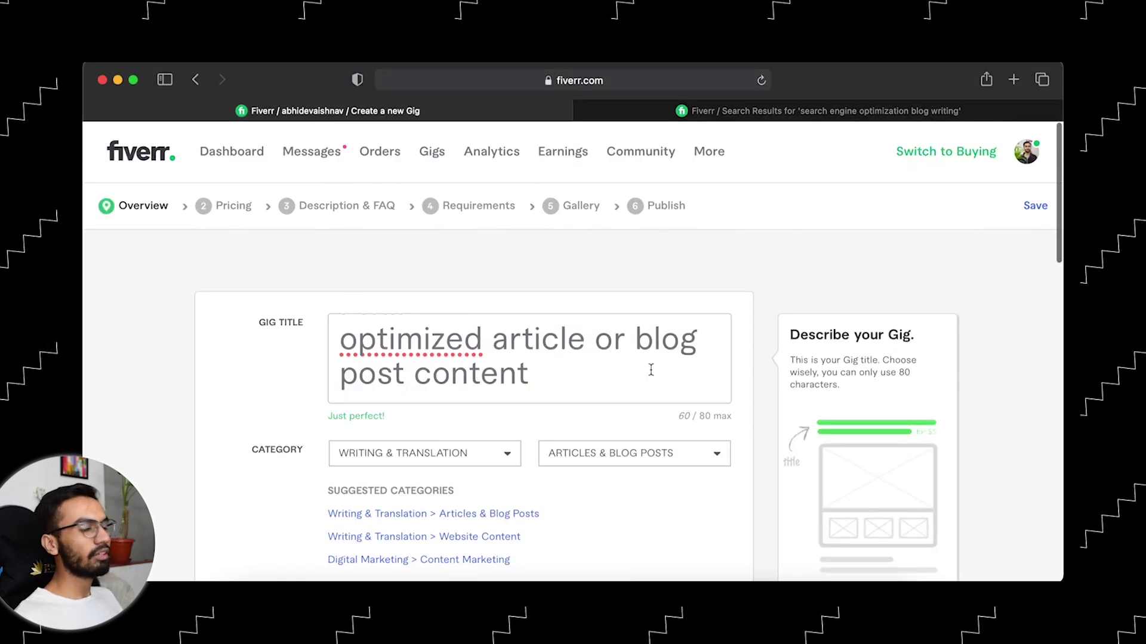
- Review the filled-in gig overview, rereading the full title from its first words to its last
scroll(651, 370, up, 1)
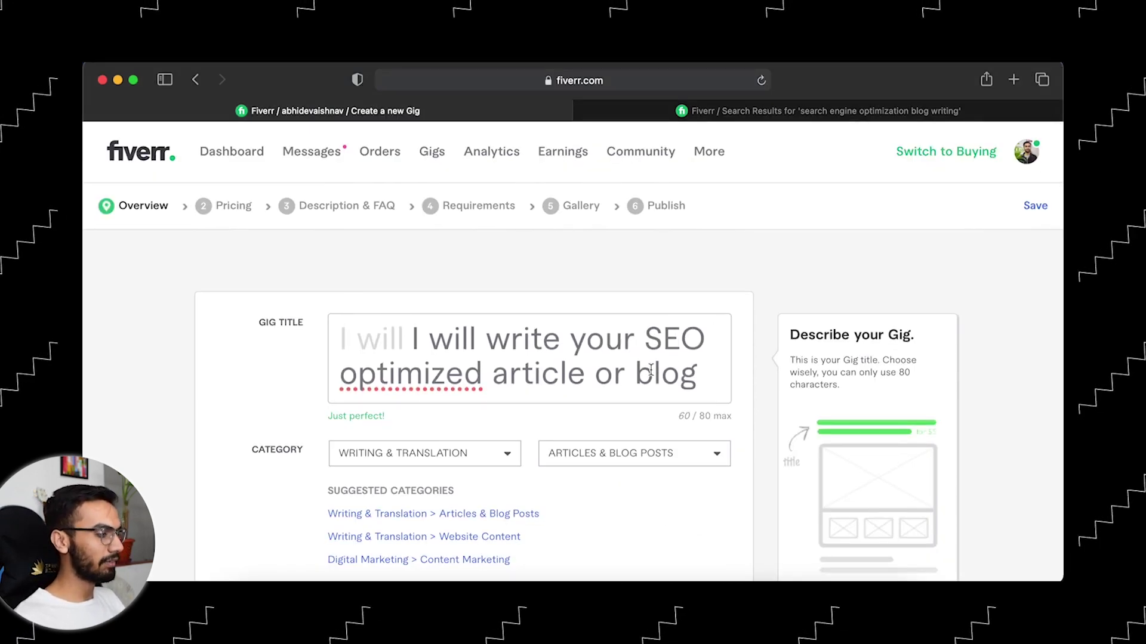
scroll(590, 345, down, 1)
scroll(591, 358, up, 1)
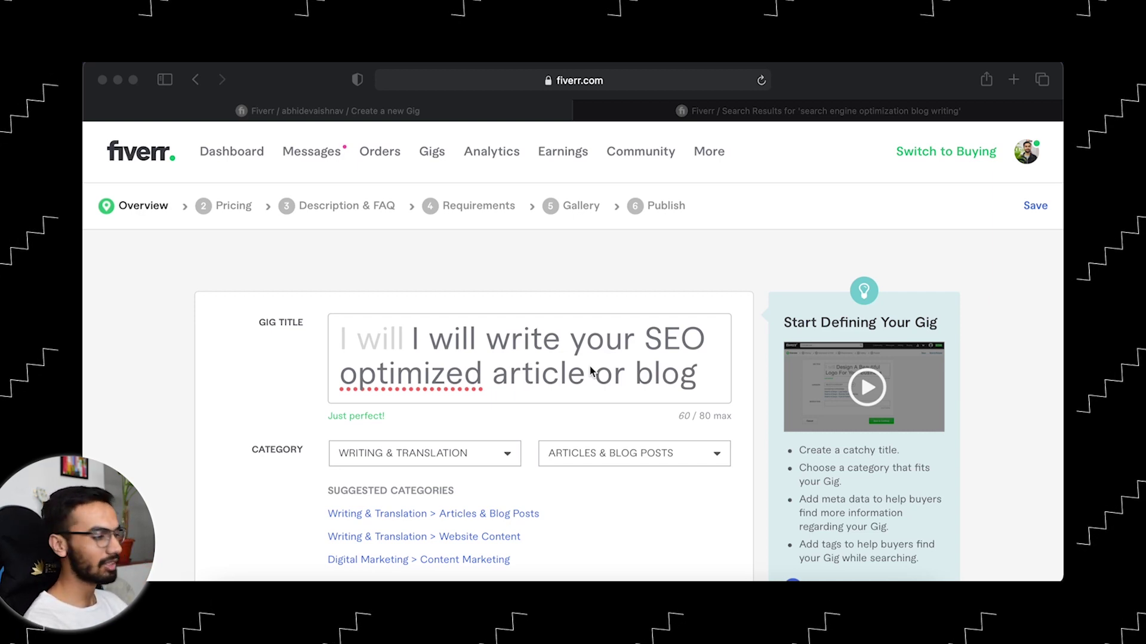
scroll(590, 371, down, 2)
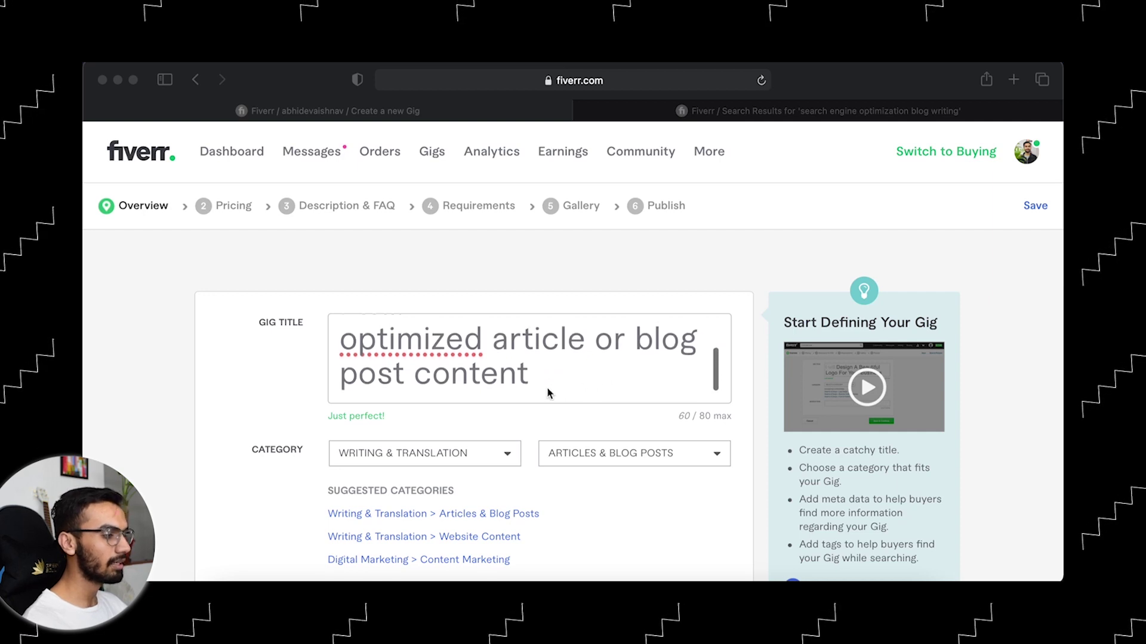
scroll(547, 396, up, 2)
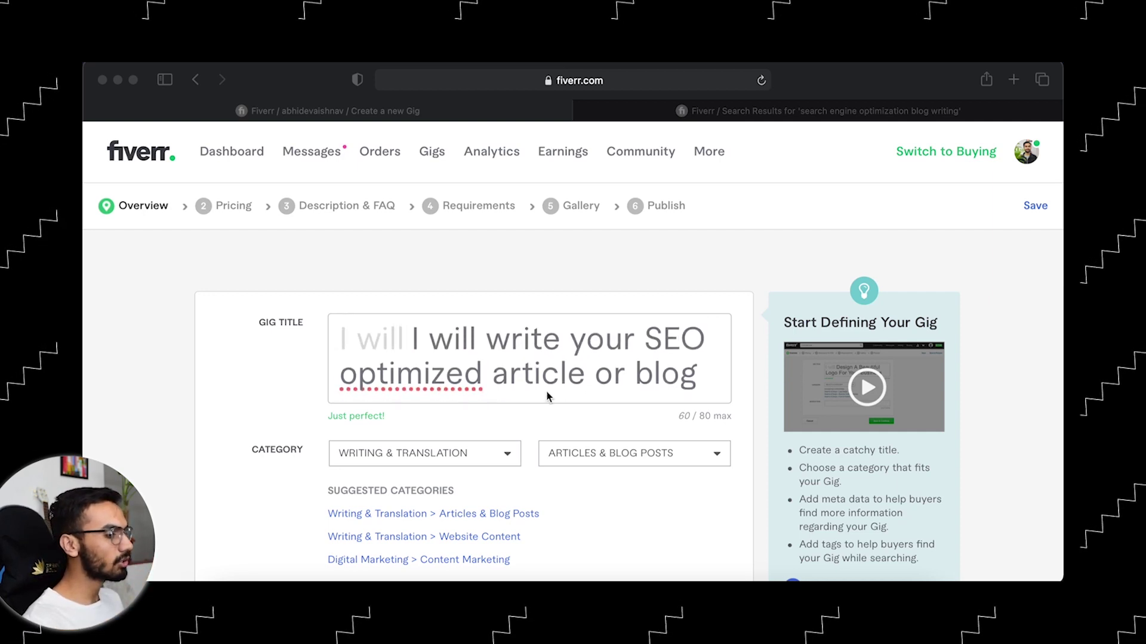
scroll(548, 396, down, 2)
scroll(547, 396, up, 2)
scroll(548, 396, down, 1)
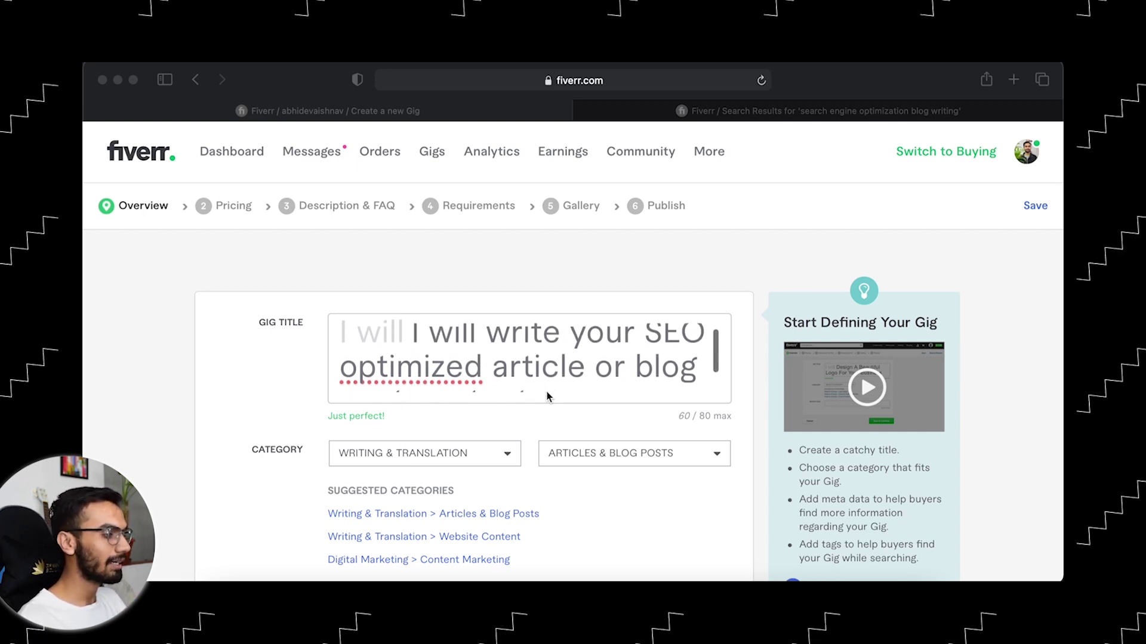
scroll(547, 396, down, 2)
scroll(548, 396, up, 2)
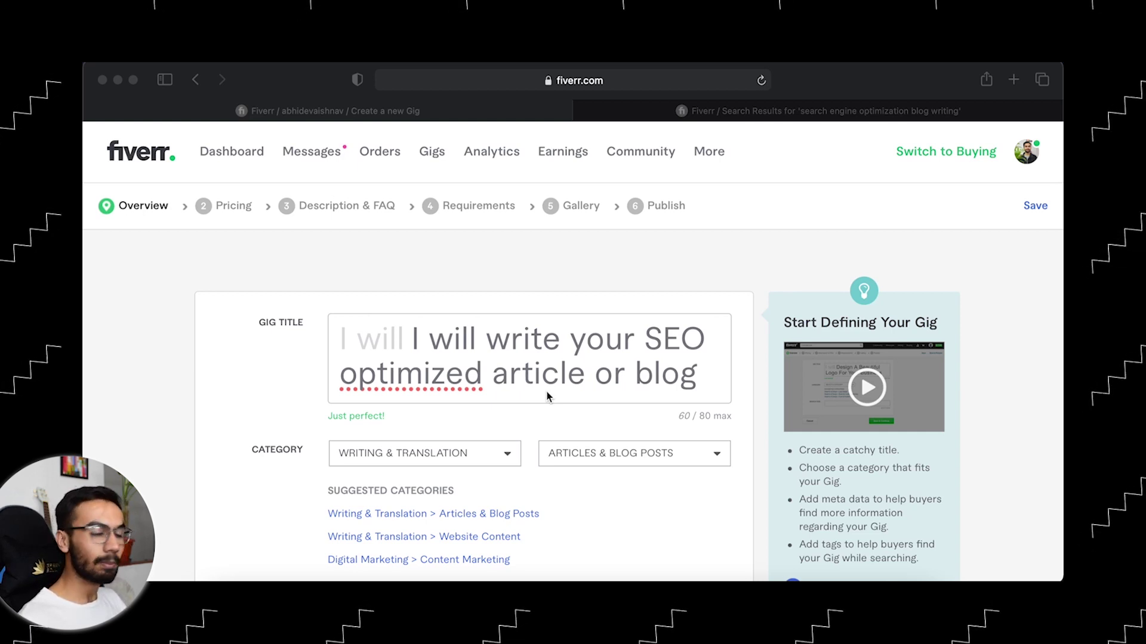
scroll(548, 397, down, 2)
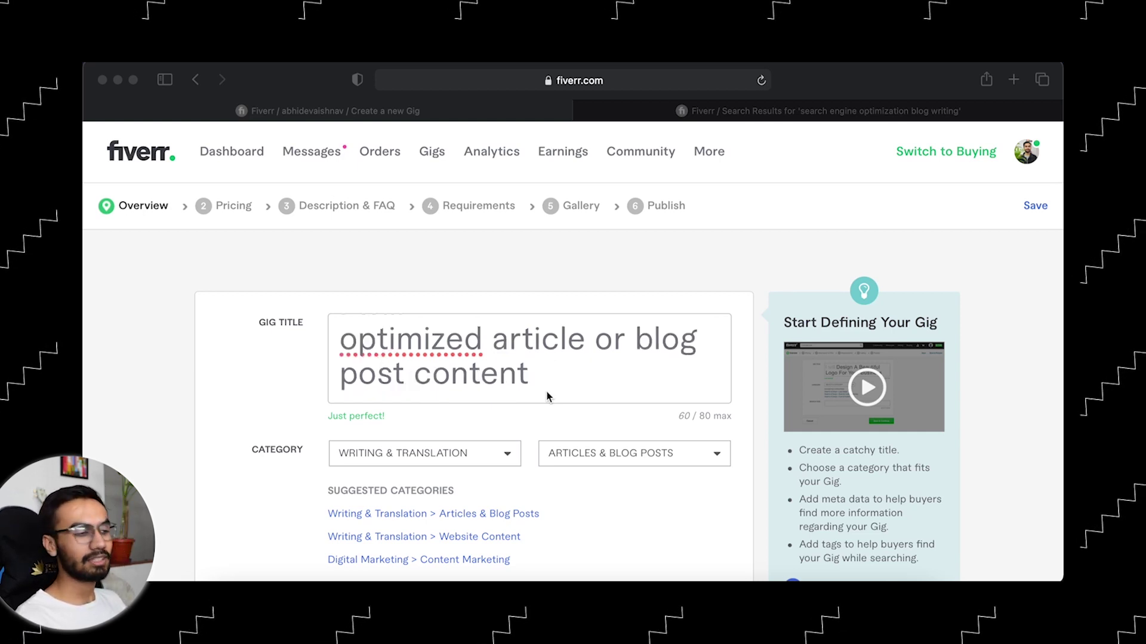
- Save the gig overview and continue to the pricing stage, looking over the Basic, Standard and Premium package fields
click(630, 257)
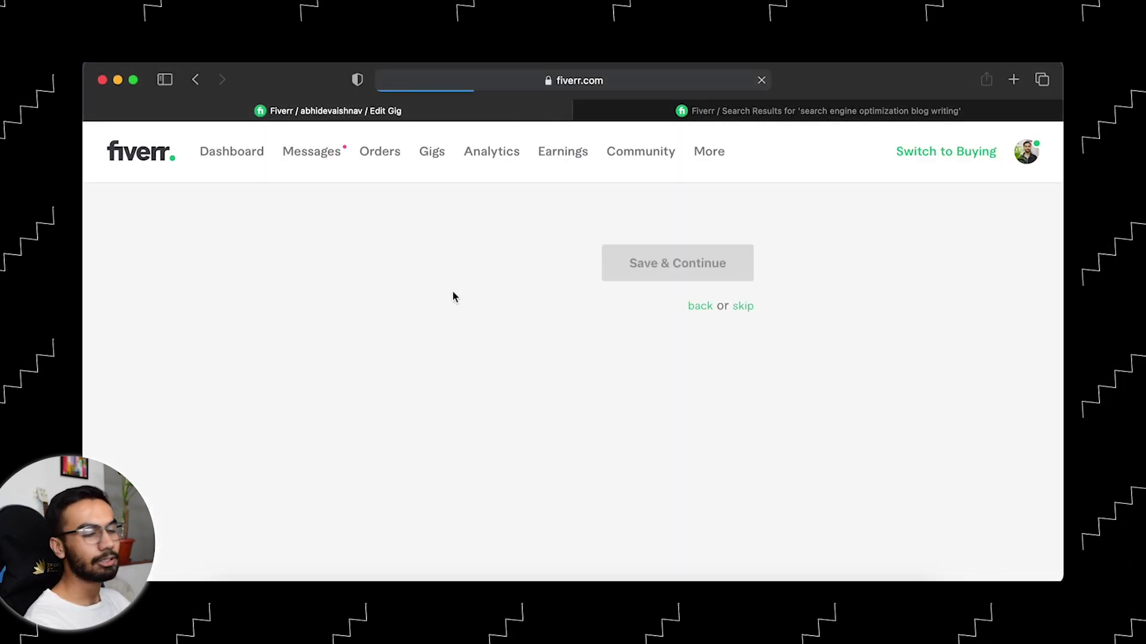
scroll(453, 296, down, 3)
scroll(452, 296, down, 2)
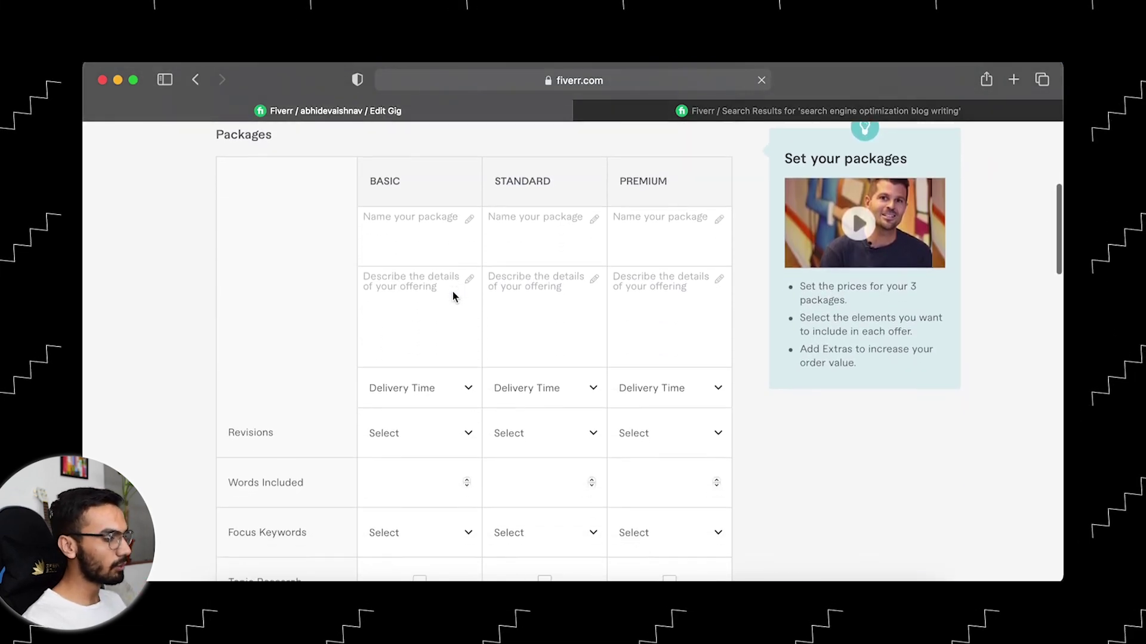
scroll(453, 292, up, 2)
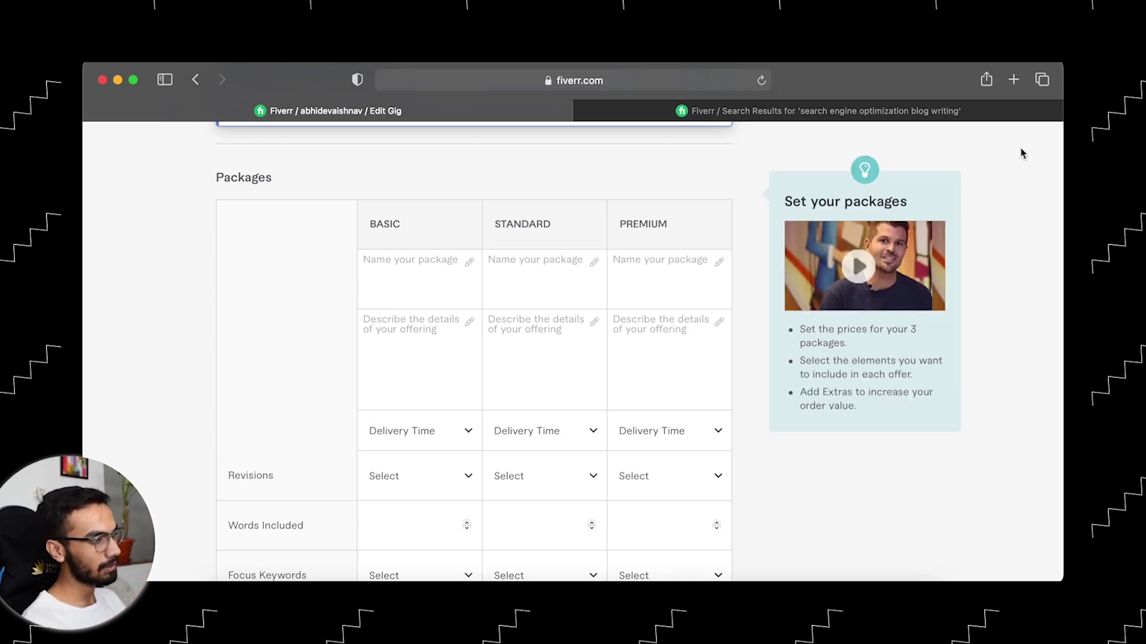
- Load fiverr.com in a new browser tab and open the popular gig about writing a motorcycle article or blog post
click(1014, 81)
text(fiverr.com)
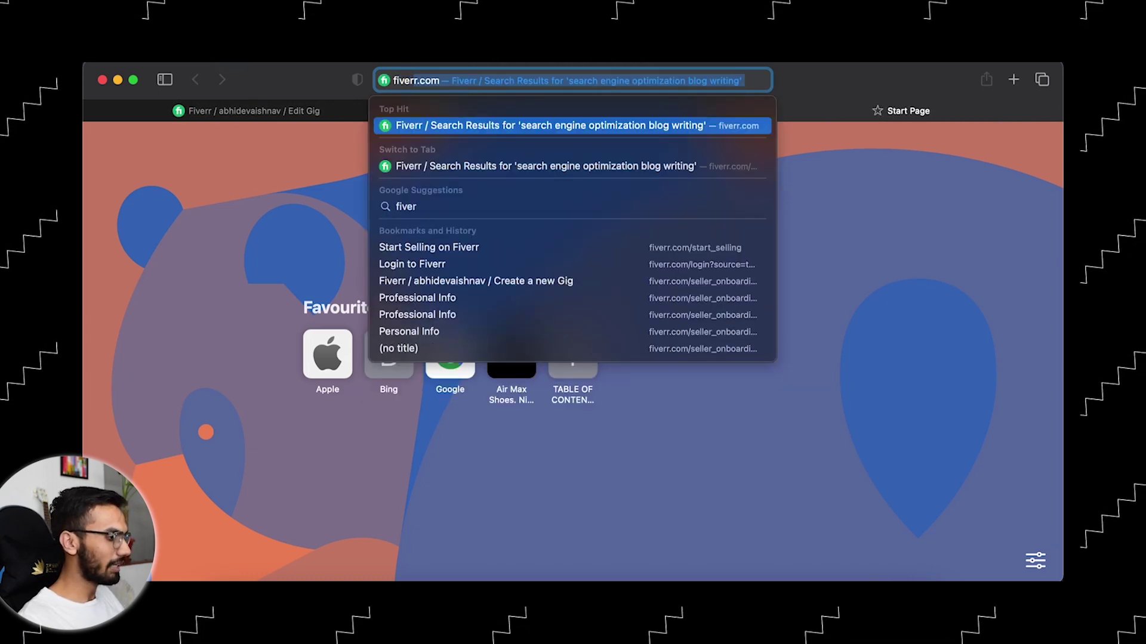
key(Return)
scroll(600, 321, down, 10)
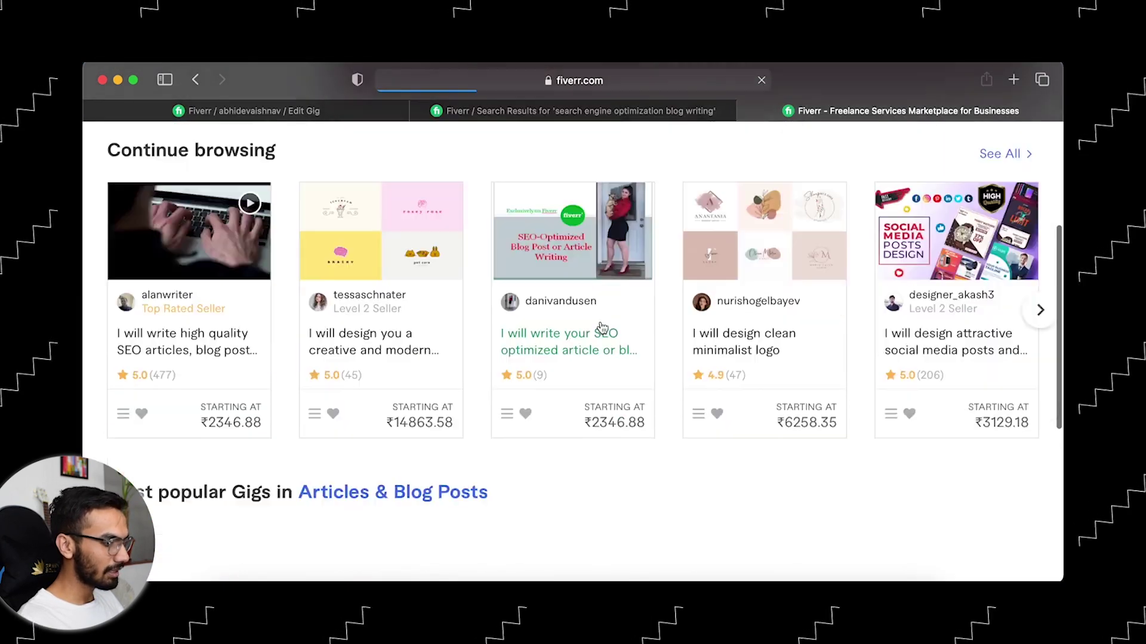
scroll(601, 304, up, 2)
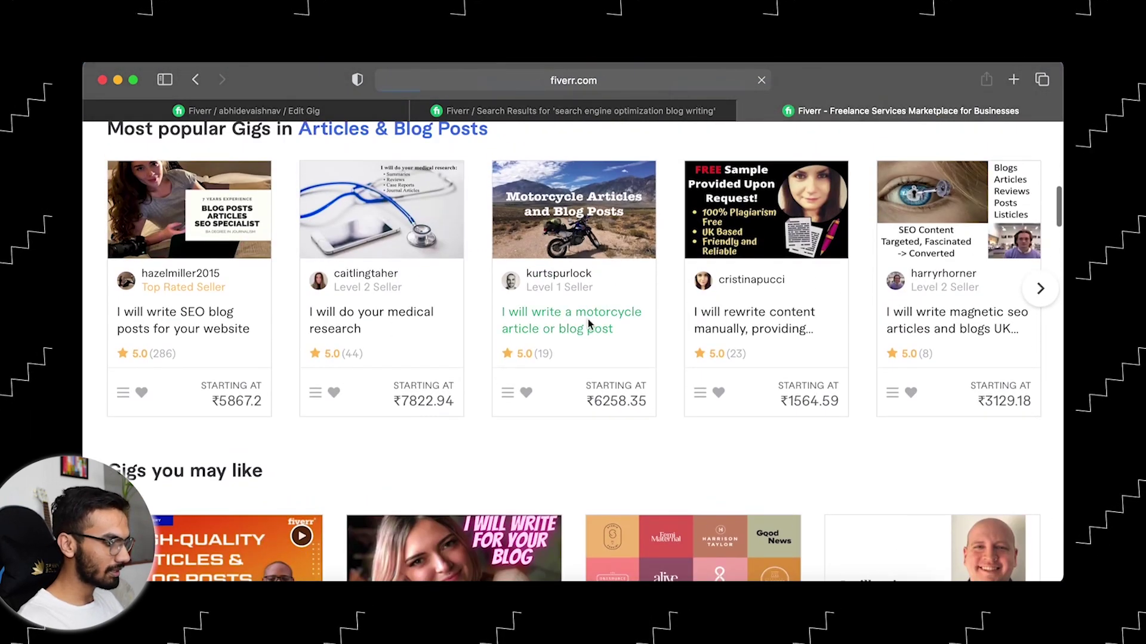
click(589, 318)
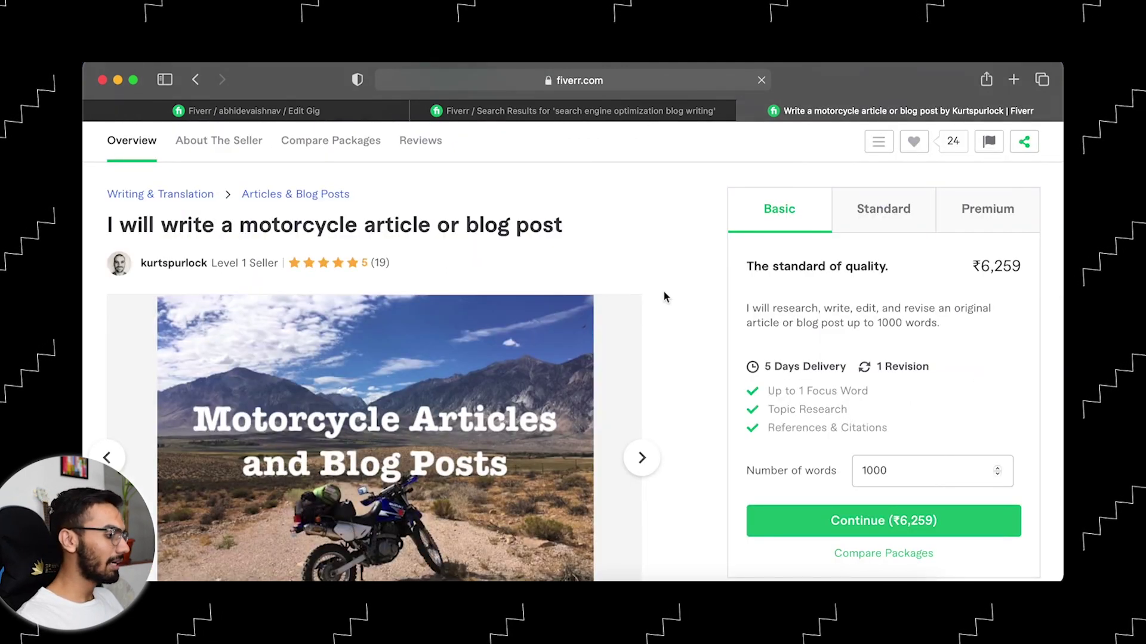
- Study the motorcycle gig's title, About This Gig description, reviews and related tags
drag(106, 231, 292, 230)
scroll(138, 217, down, 8)
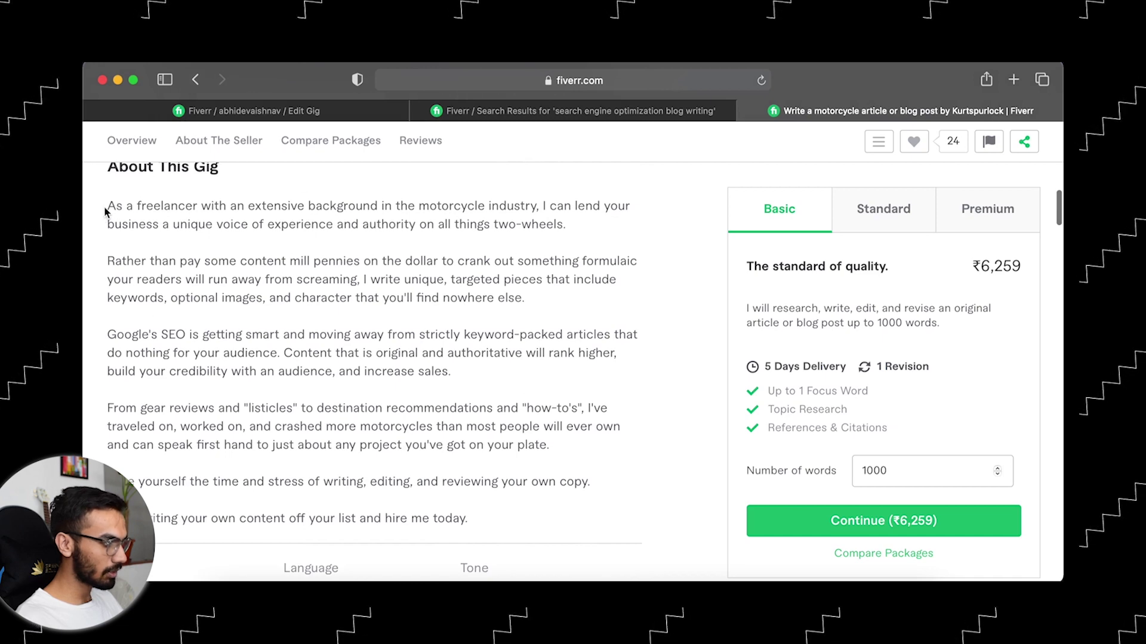
drag(106, 205, 511, 486)
click(510, 487)
scroll(511, 507, down, 20)
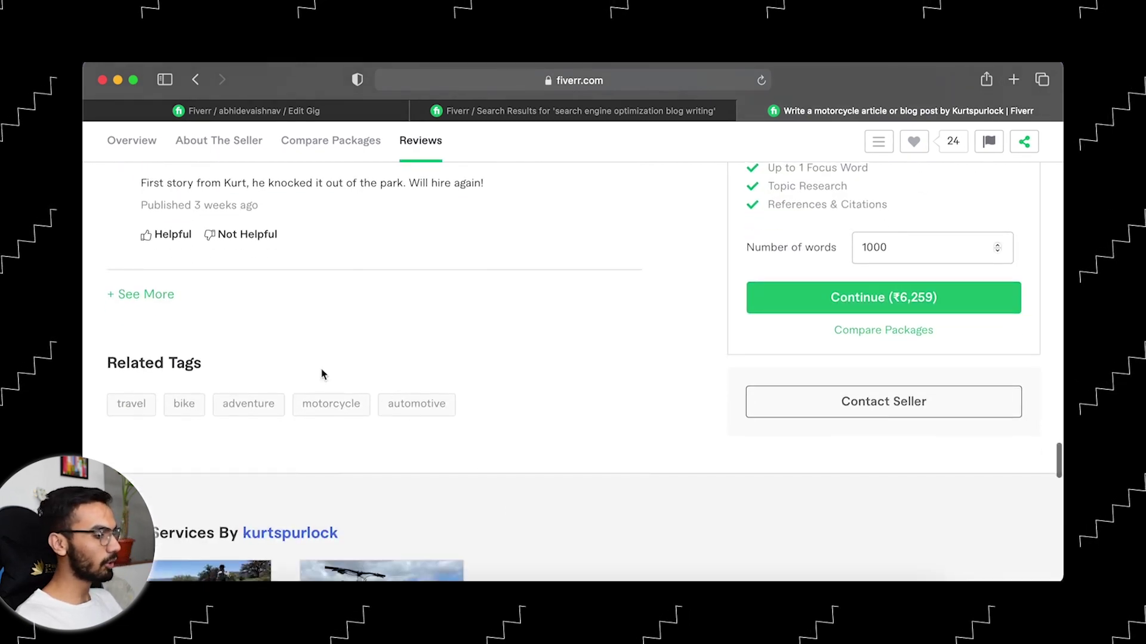
scroll(204, 388, up, 3)
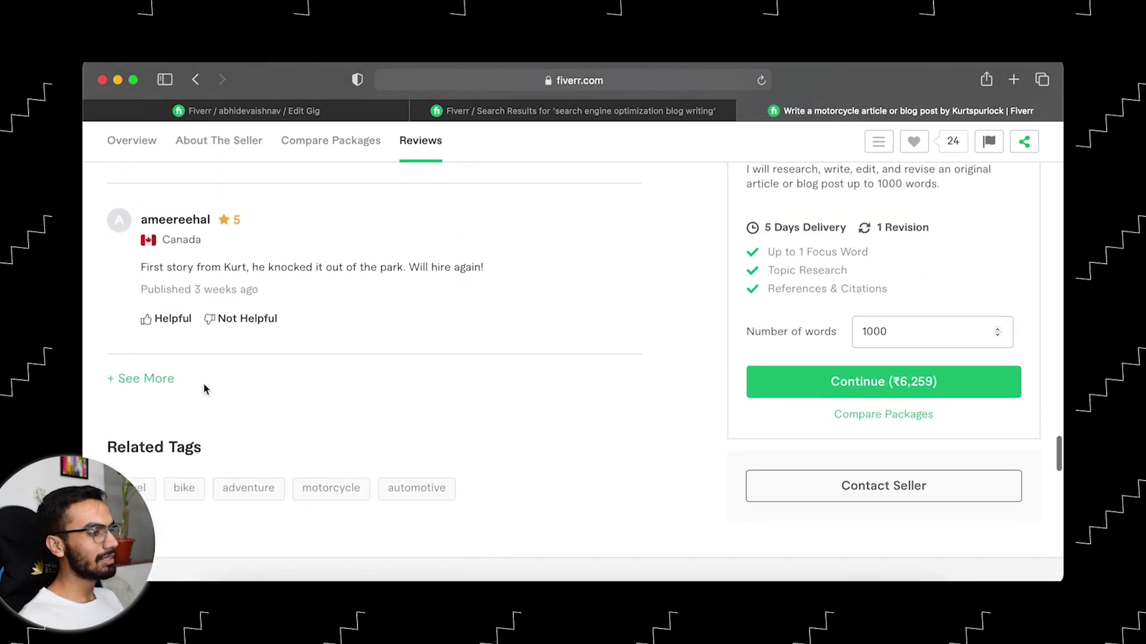
- Compare the motorcycle gig's Basic, Standard and Premium packages by price, description, focus keywords, revisions, delivery time and word count
scroll(613, 311, up, 15)
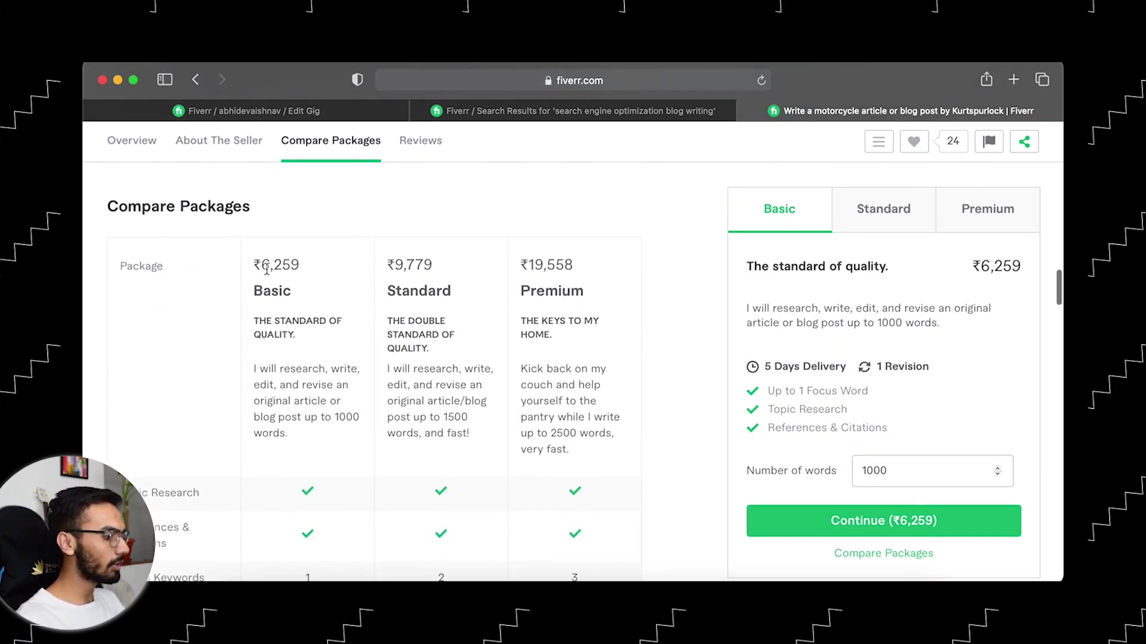
drag(263, 266, 321, 268)
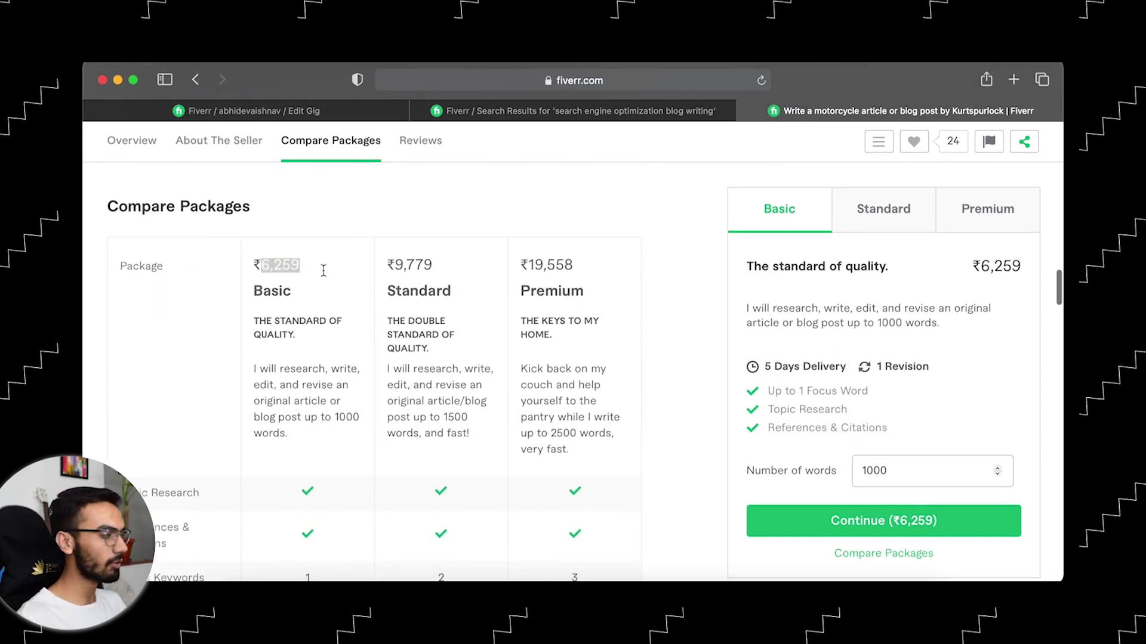
drag(391, 266, 404, 267)
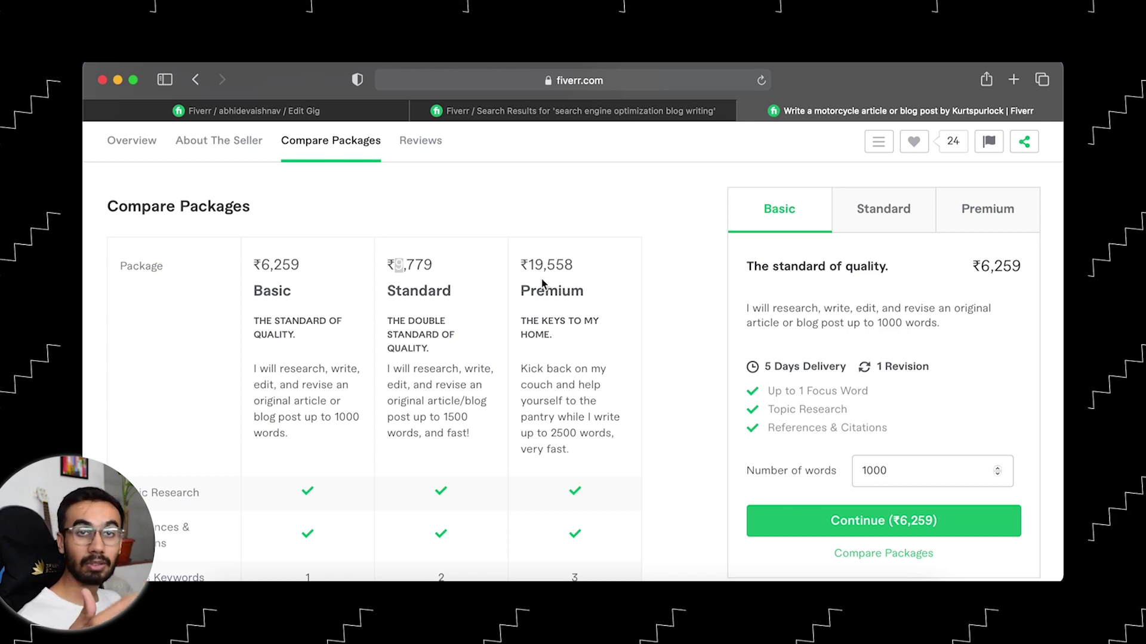
scroll(542, 278, down, 2)
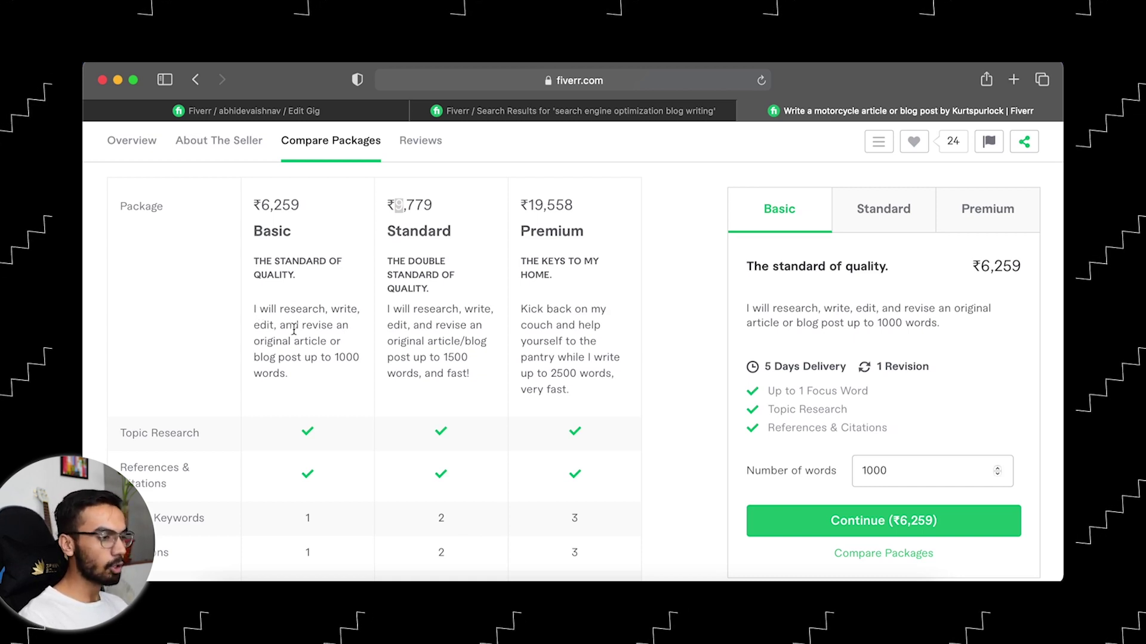
click(411, 342)
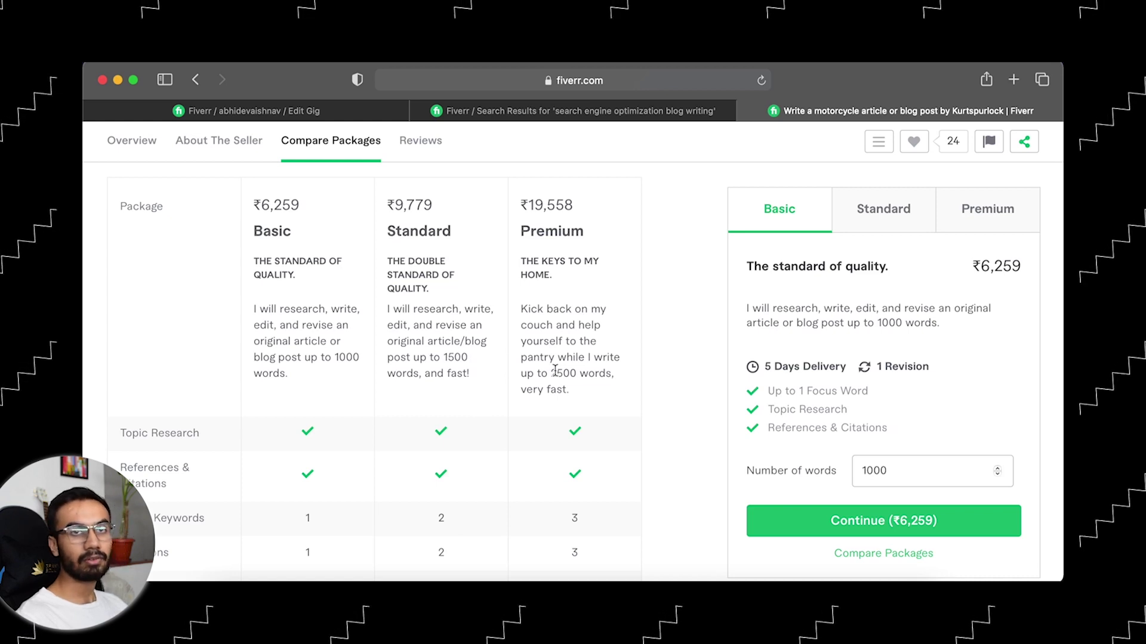
scroll(554, 370, down, 5)
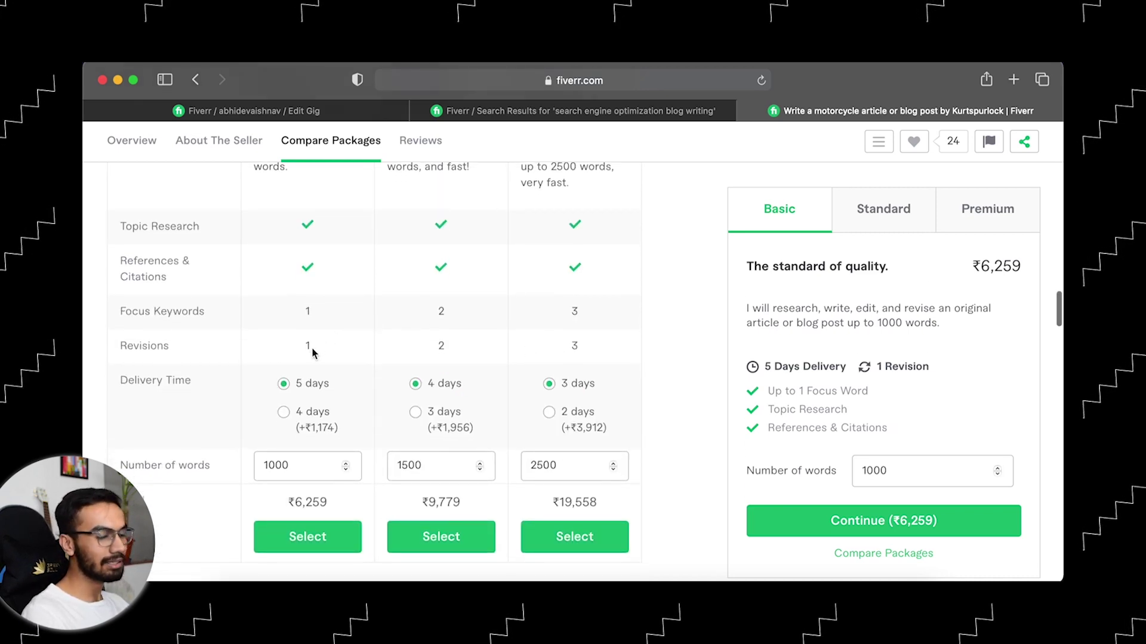
scroll(304, 346, down, 1)
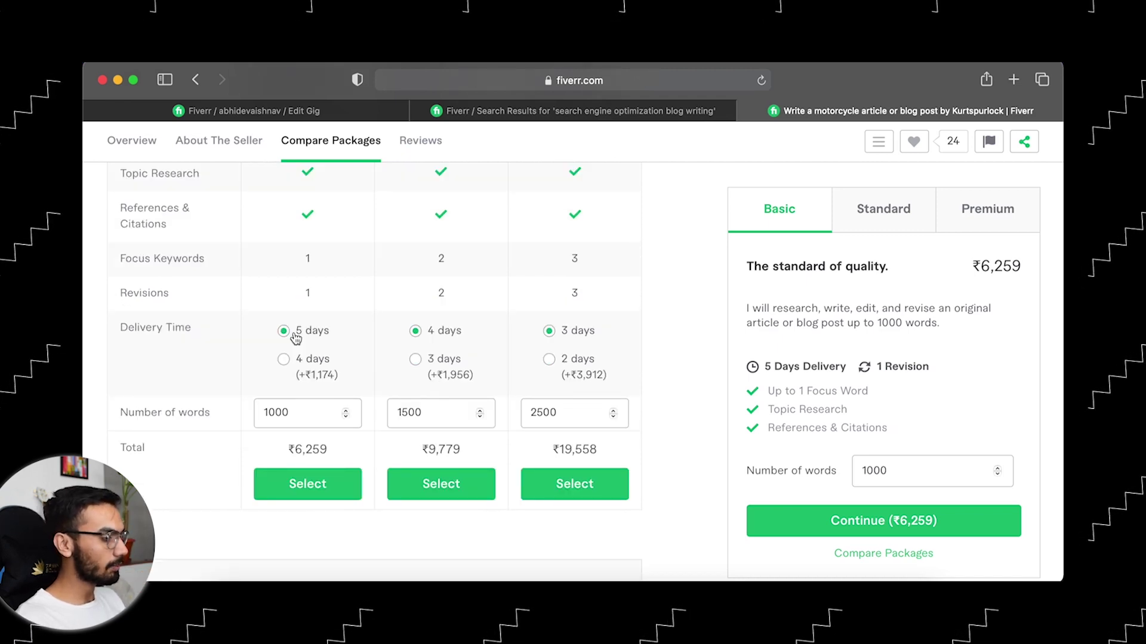
scroll(295, 338, down, 1)
mouse_move(305, 356)
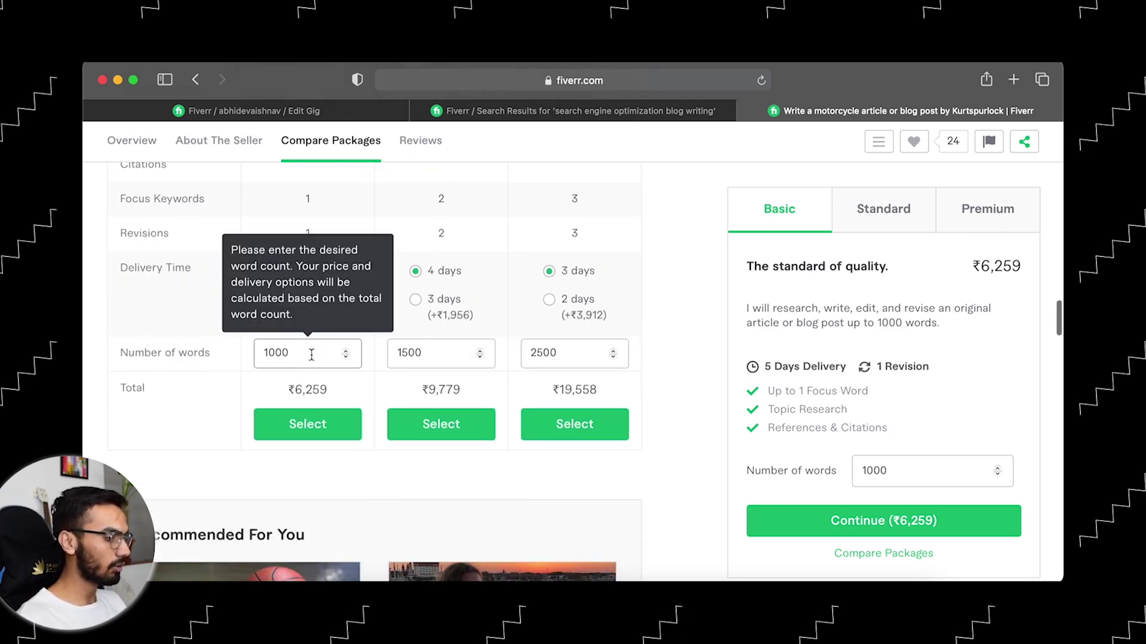
scroll(311, 355, up, 5)
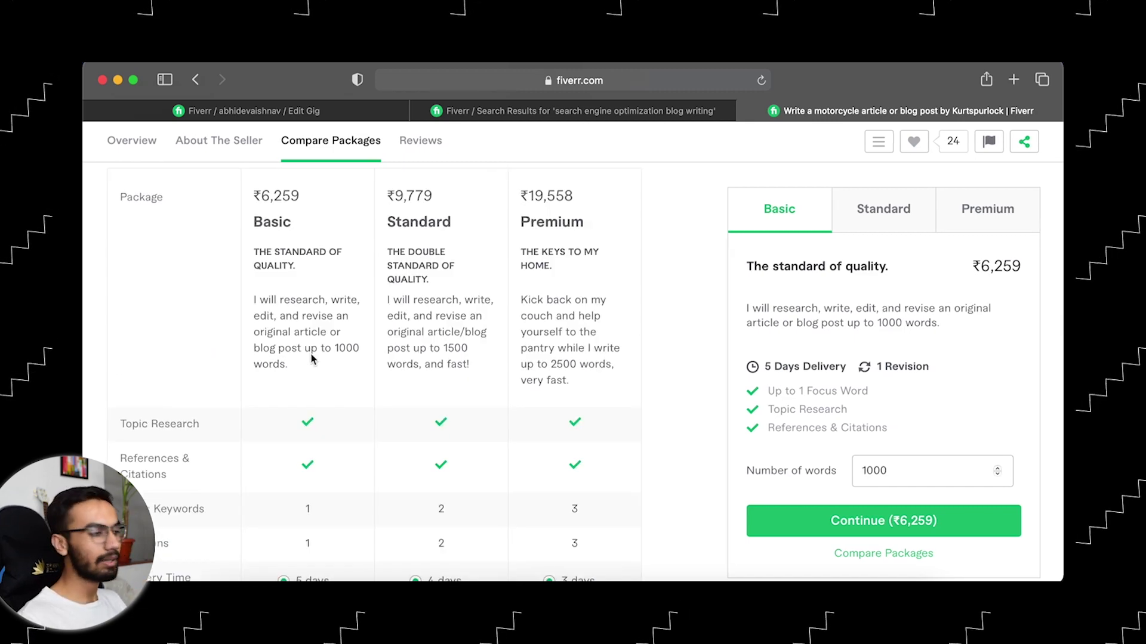
scroll(310, 353, up, 1)
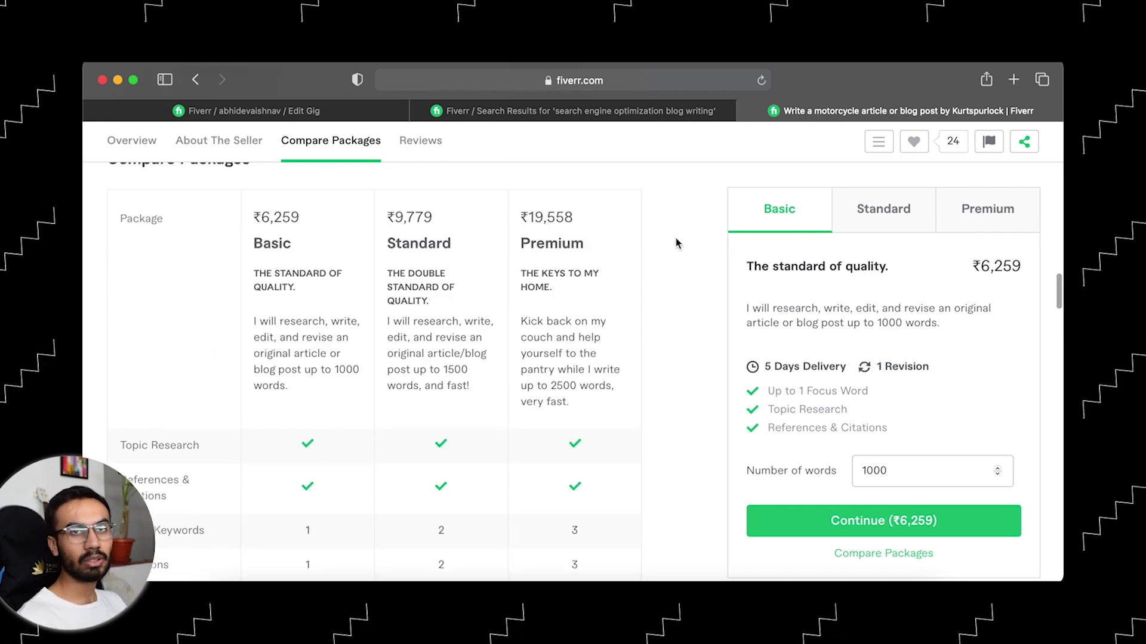
- Return to the gig being edited and describe the packages as 1000 words for Basic, 1500 words for Standard and 2000 words for Premium
click(379, 116)
click(445, 347)
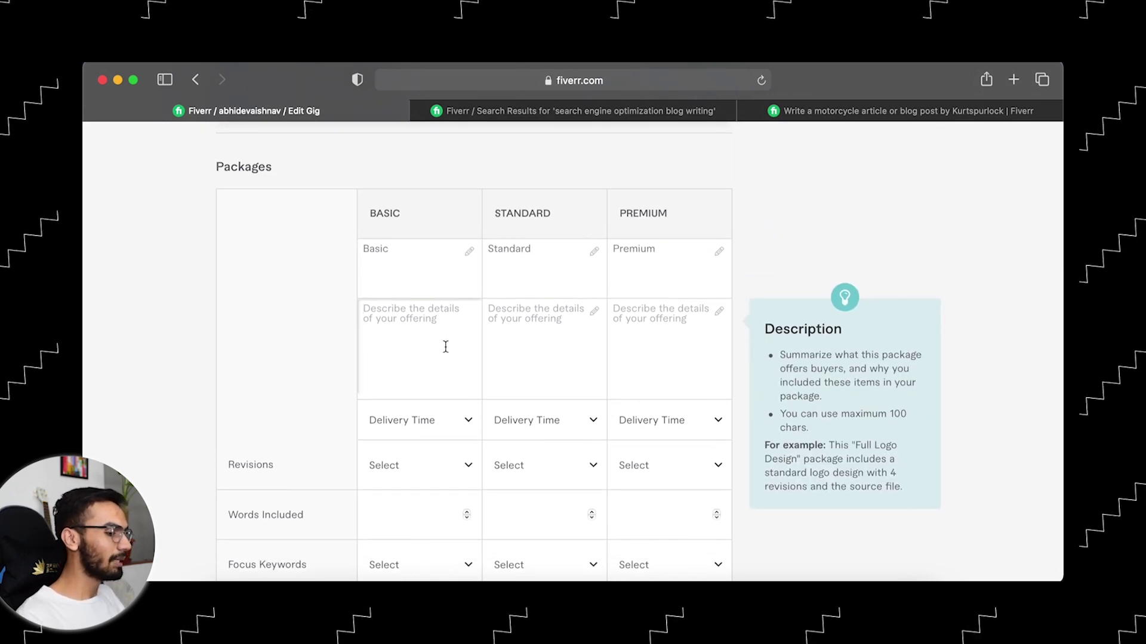
text(1000 w)
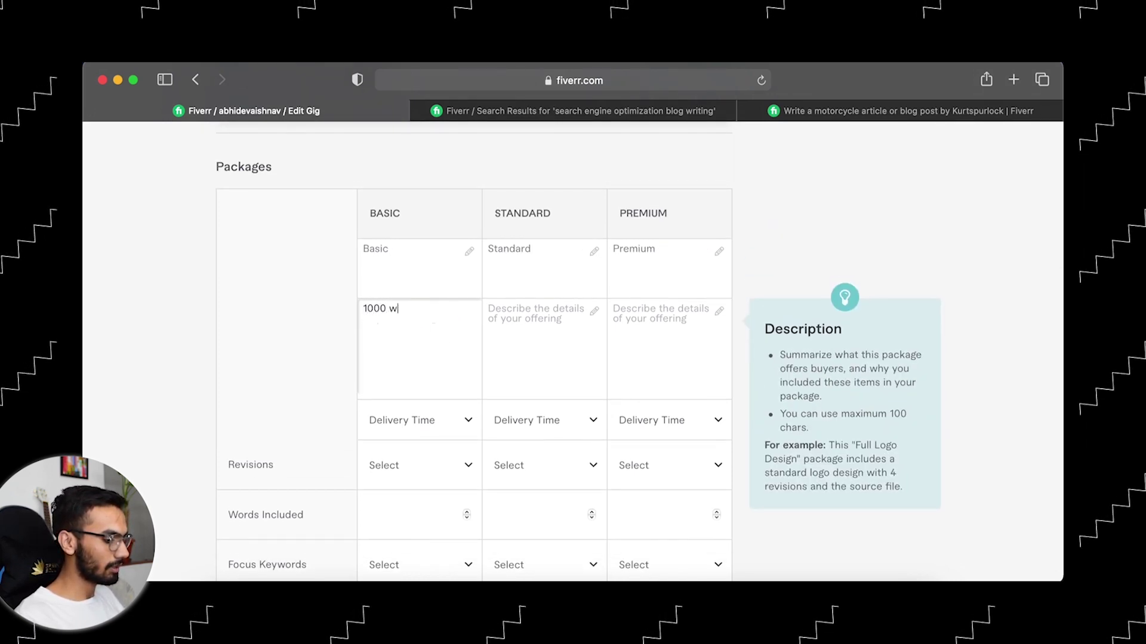
text(ords)
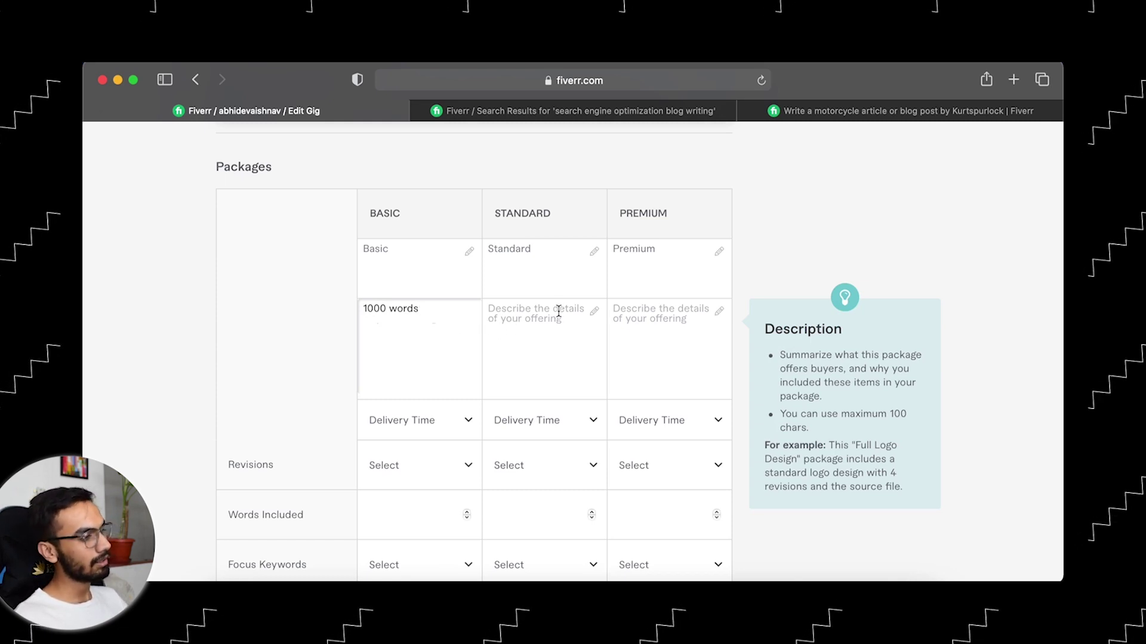
click(551, 327)
text(15)
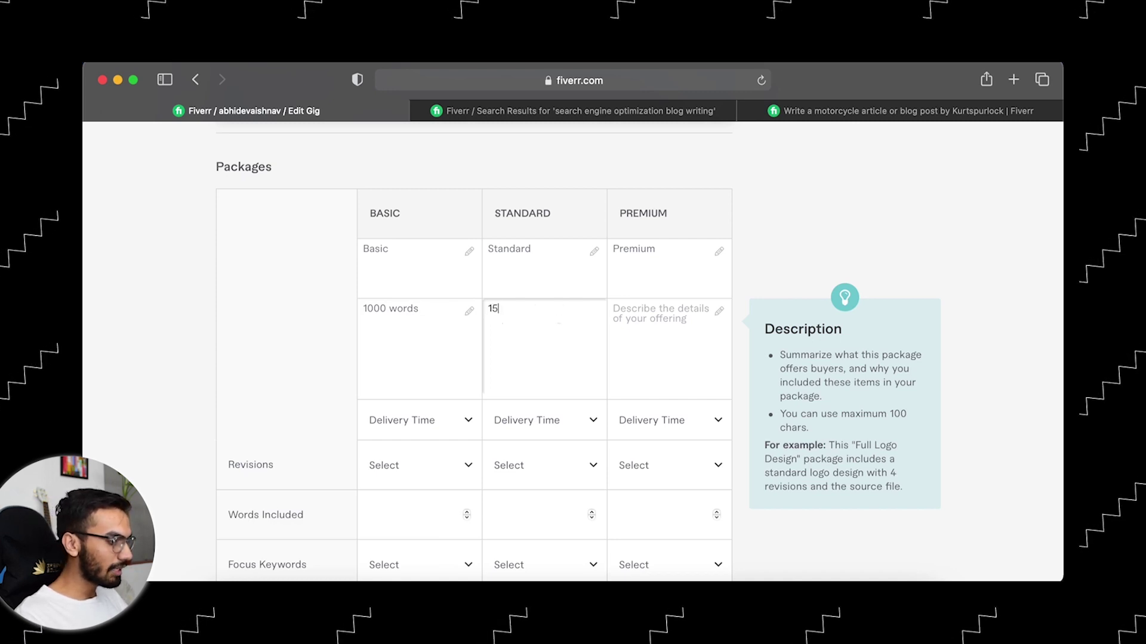
text(00 words)
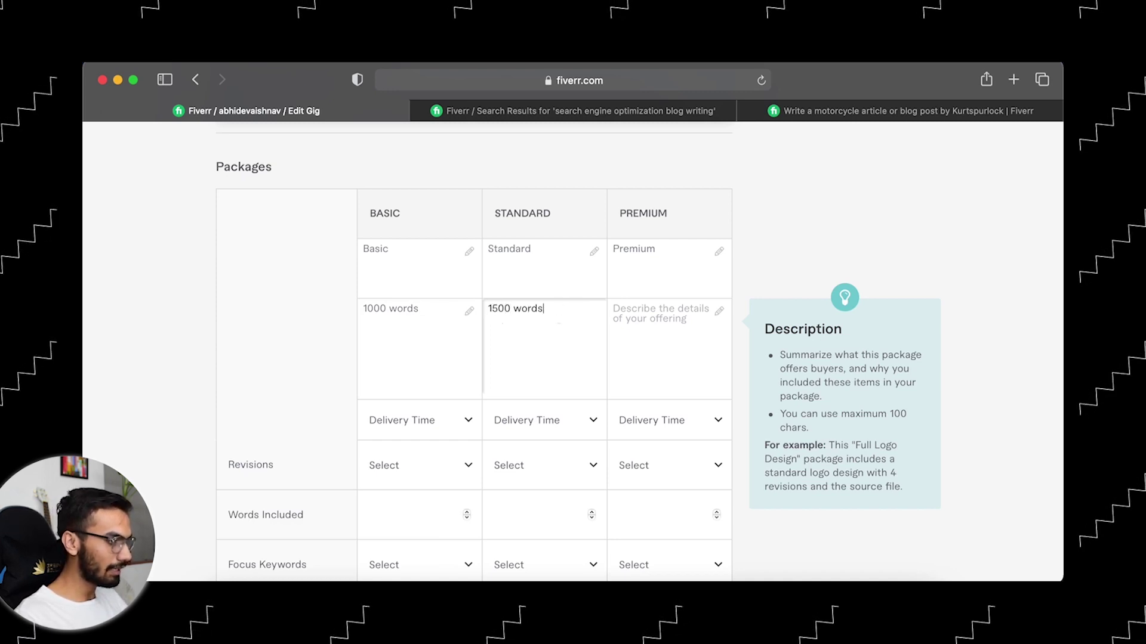
key(Tab)
text(200)
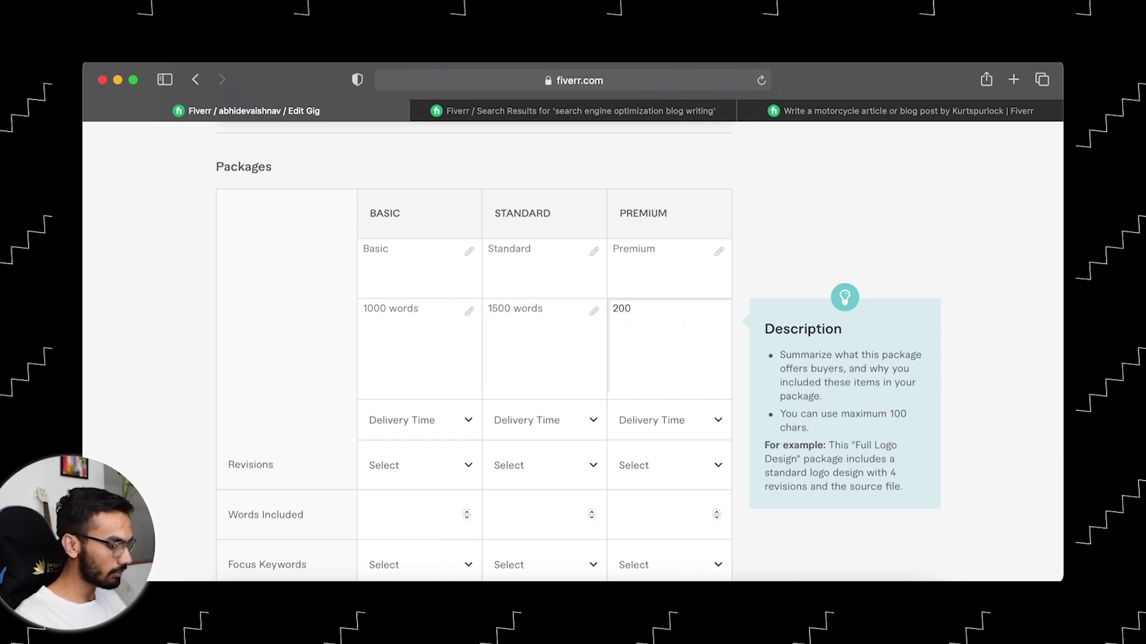
text(0 words)
- Set the delivery time to 2 days for Basic and 1 day for both Standard and Premium
scroll(435, 276, down, 5)
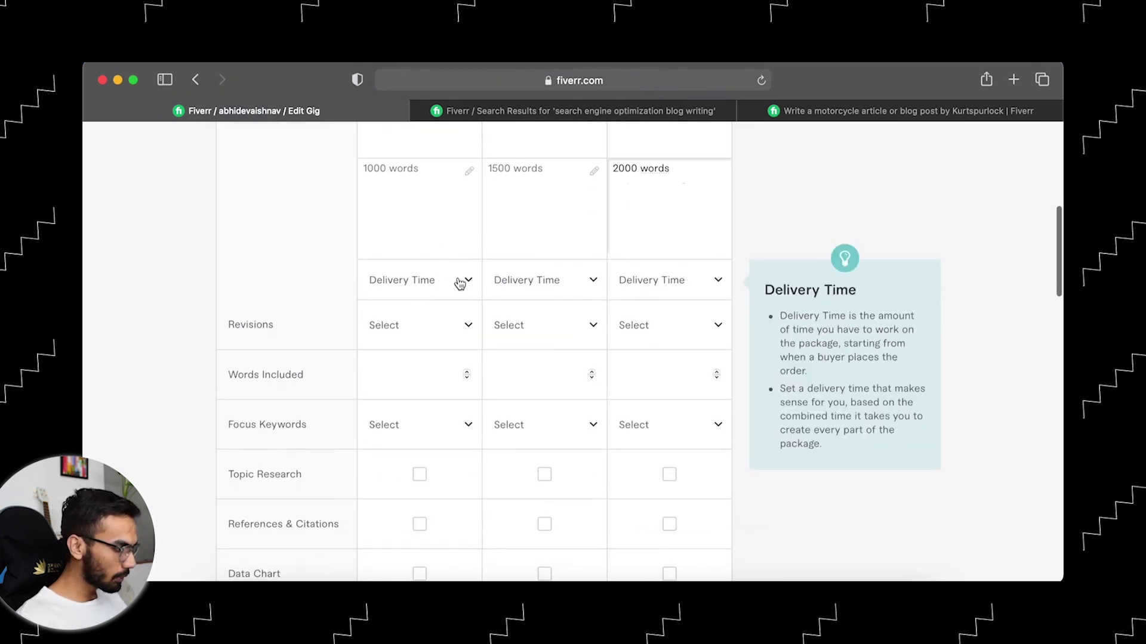
click(459, 284)
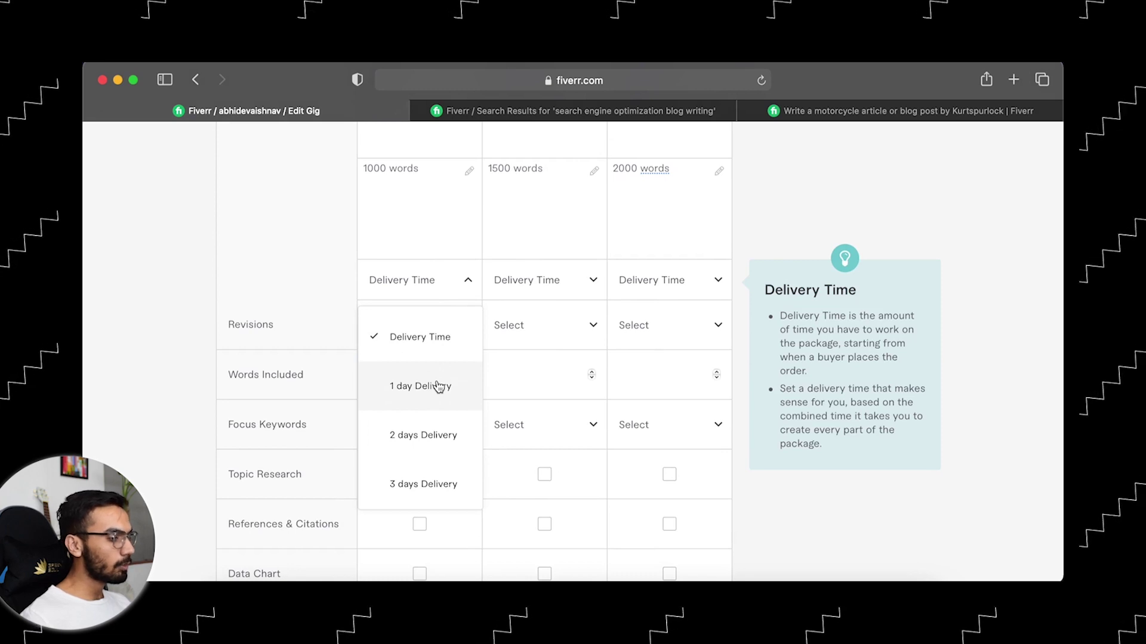
click(435, 437)
scroll(532, 284, up, 1)
click(552, 350)
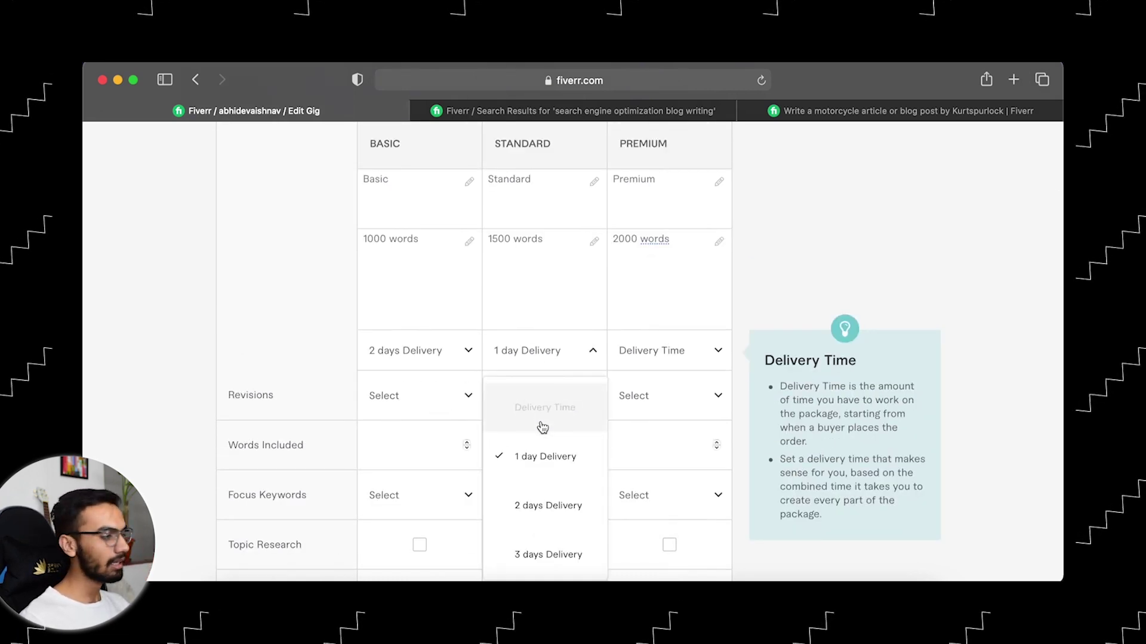
click(542, 427)
click(560, 351)
click(546, 455)
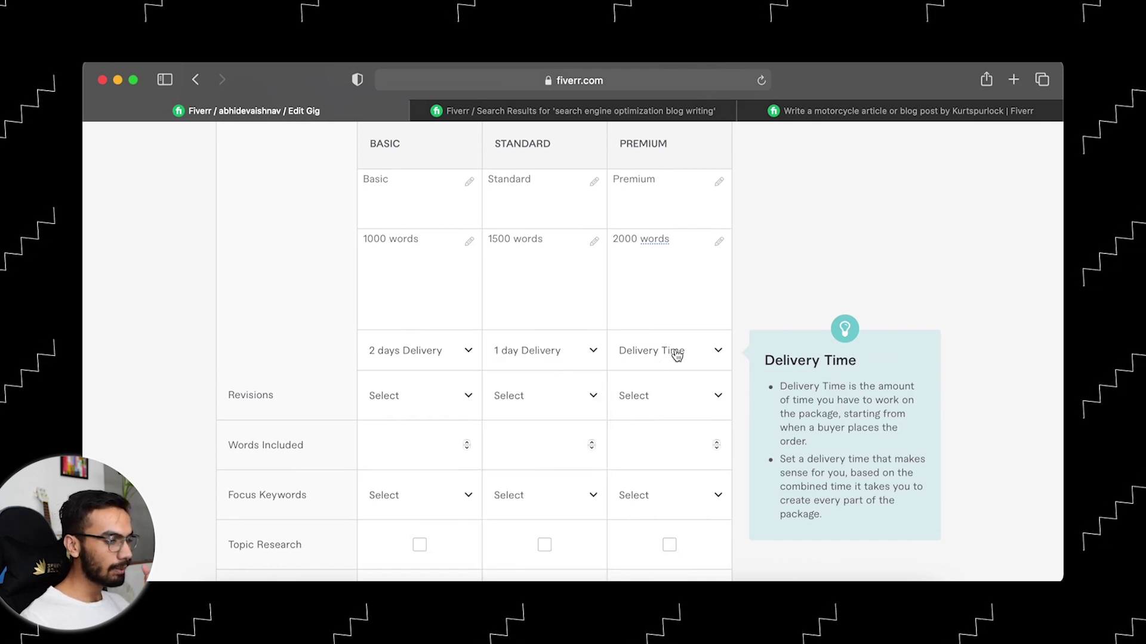
click(677, 355)
click(659, 457)
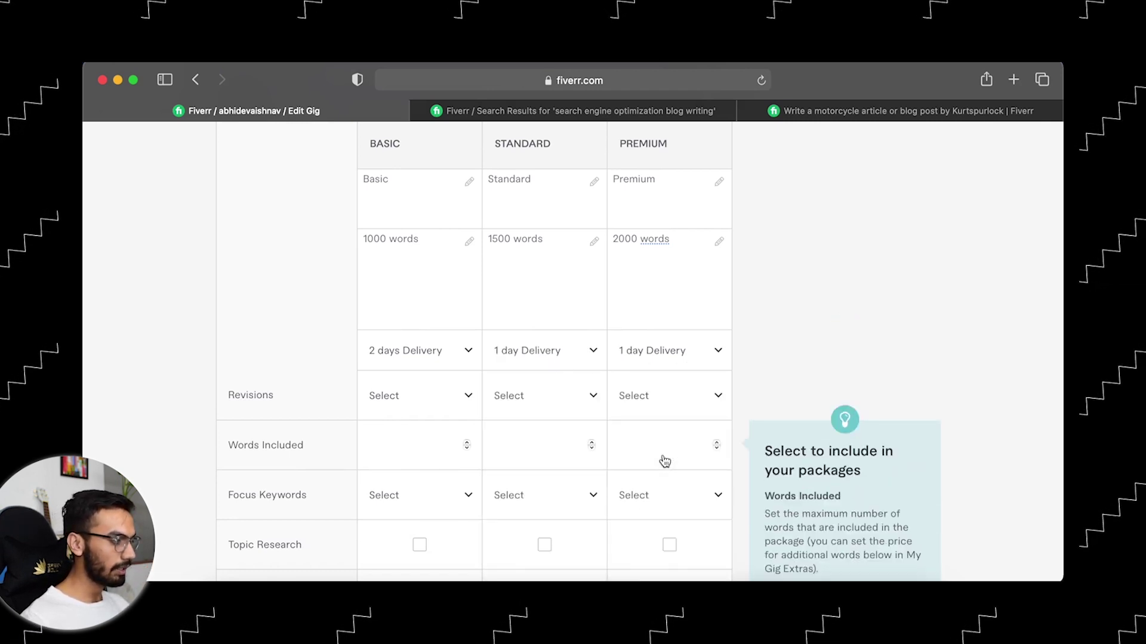
- Set the number of revisions to 1 for Basic and 2 for both Standard and Premium
click(459, 399)
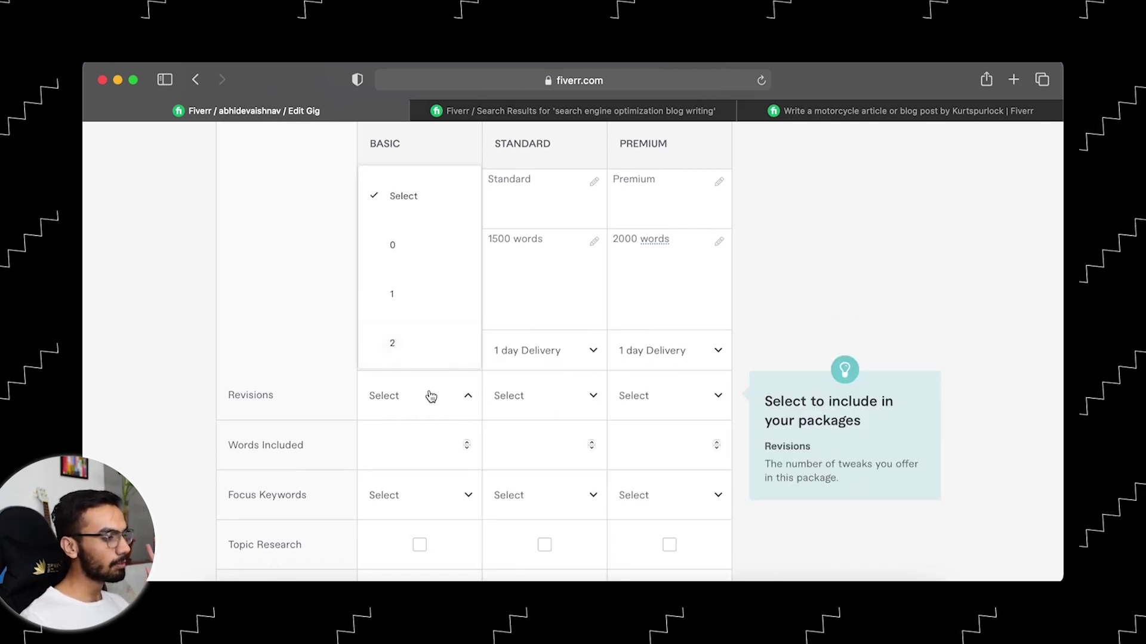
click(416, 293)
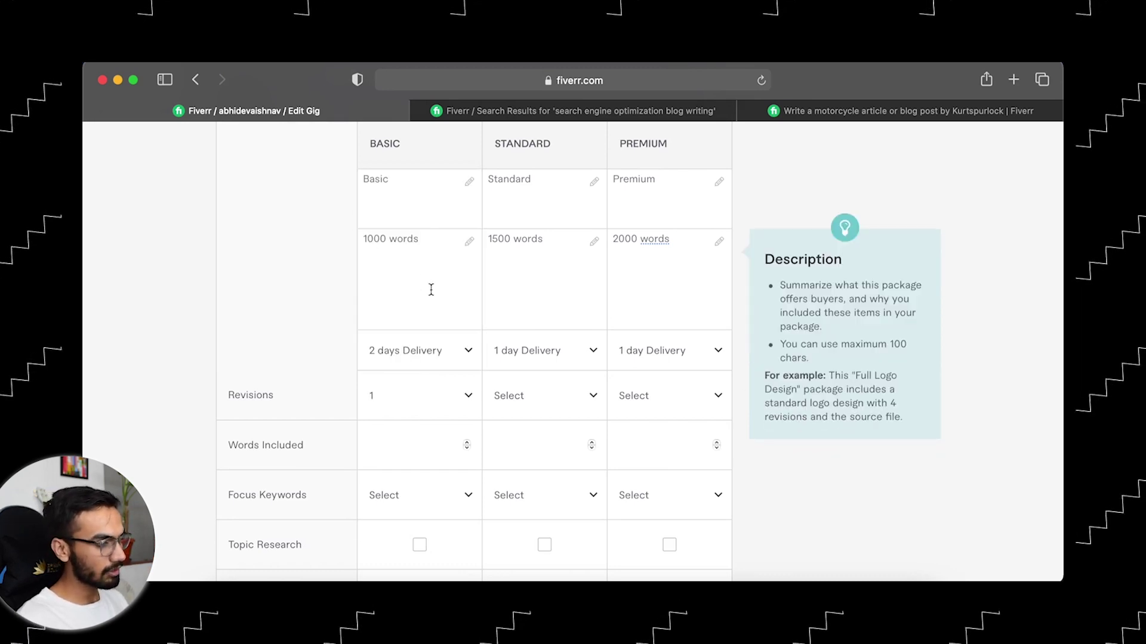
click(531, 397)
click(538, 350)
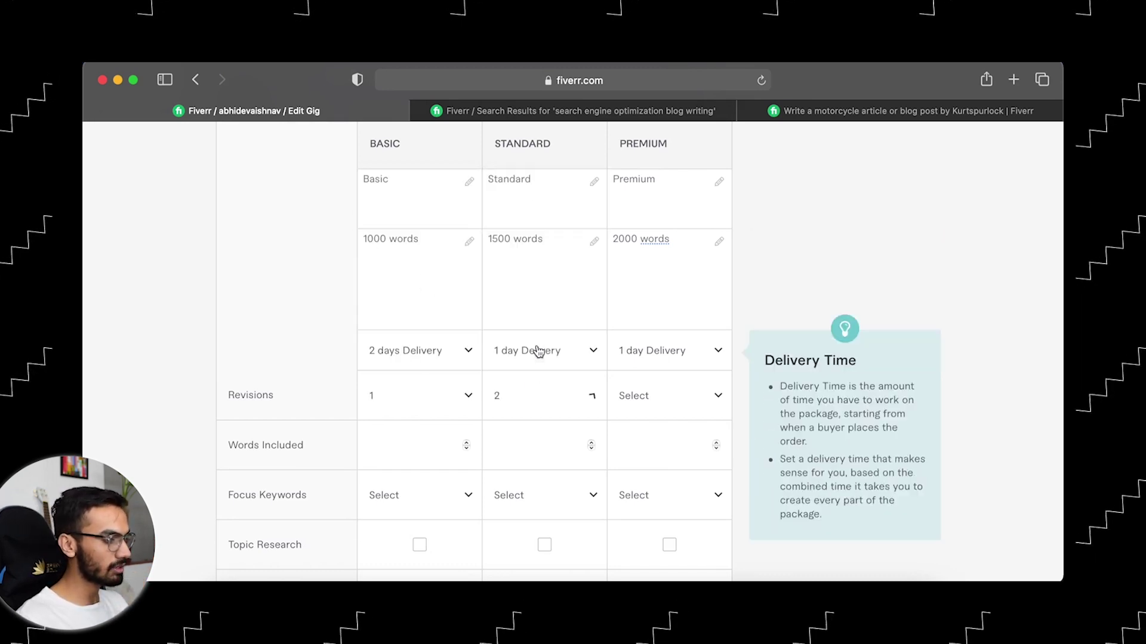
click(654, 396)
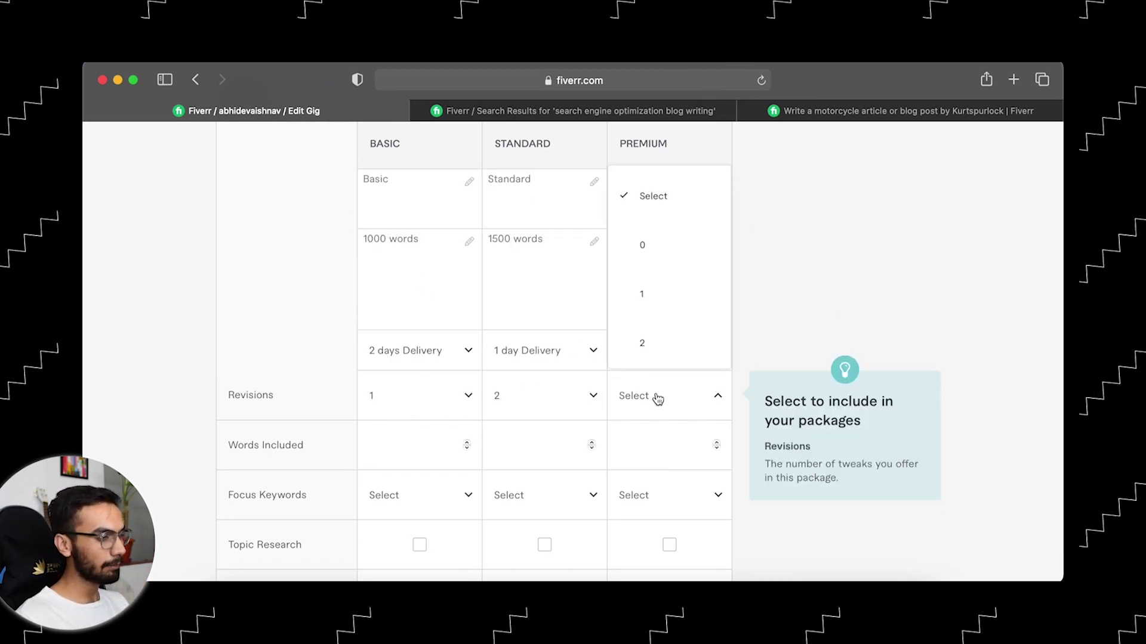
click(650, 361)
- Set the words included to 1000 for Basic, 1500 for Standard and 2000 for Premium
scroll(513, 334, down, 3)
click(417, 291)
text(1)
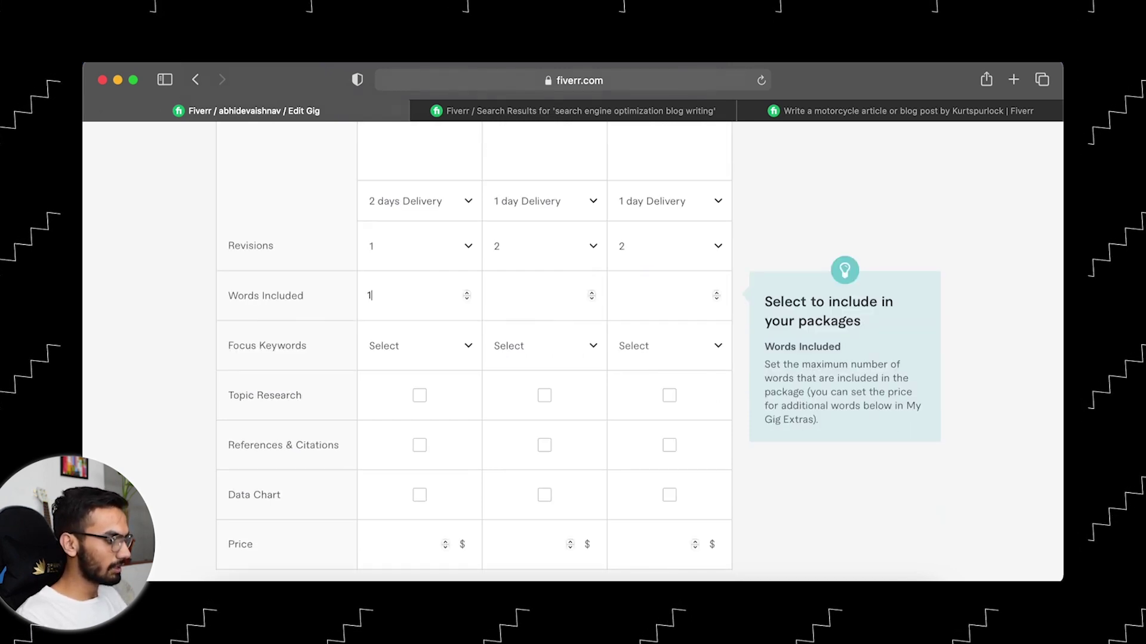
text(000)
click(518, 297)
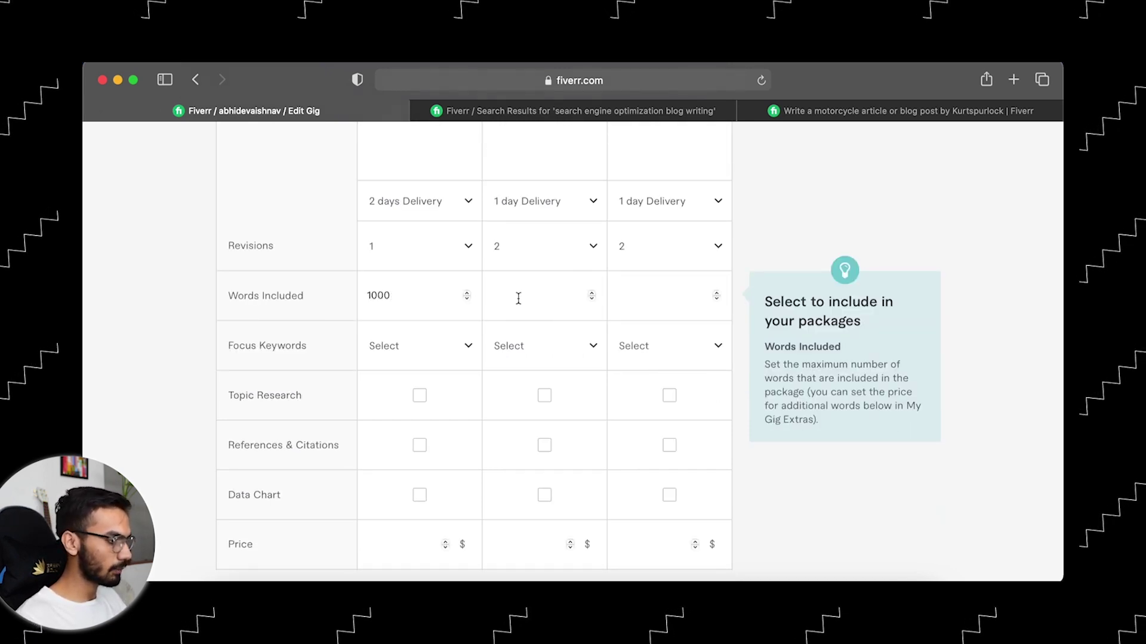
text(1500)
key(Tab)
text(2000)
- Price the packages at $10 for Basic, $15 for Standard and $20 for Premium
scroll(329, 324, down, 2)
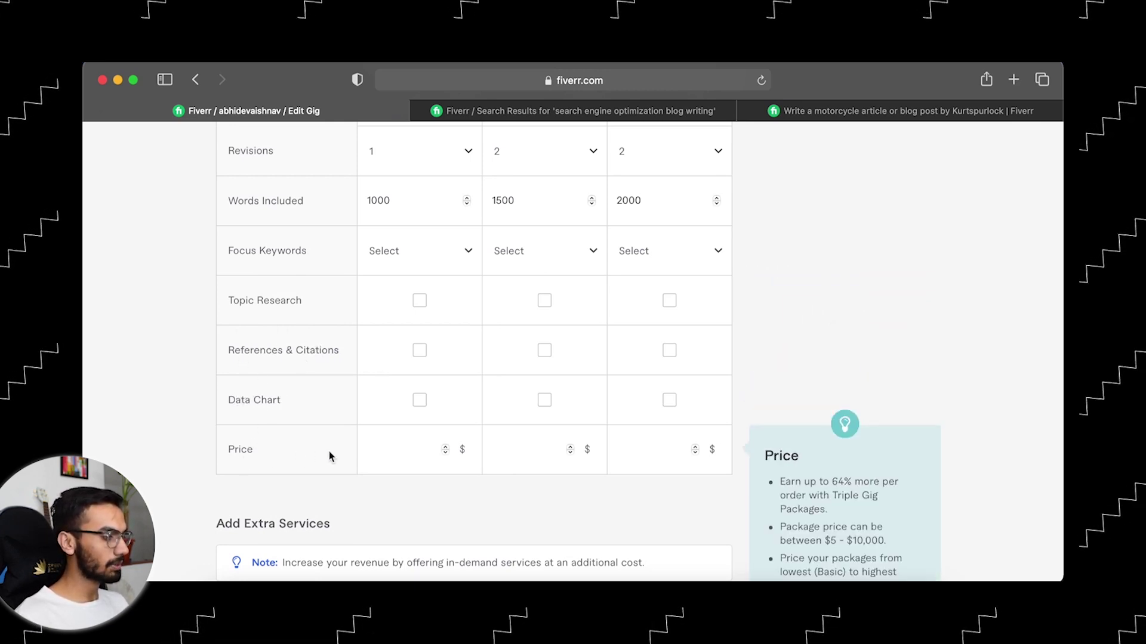
click(423, 459)
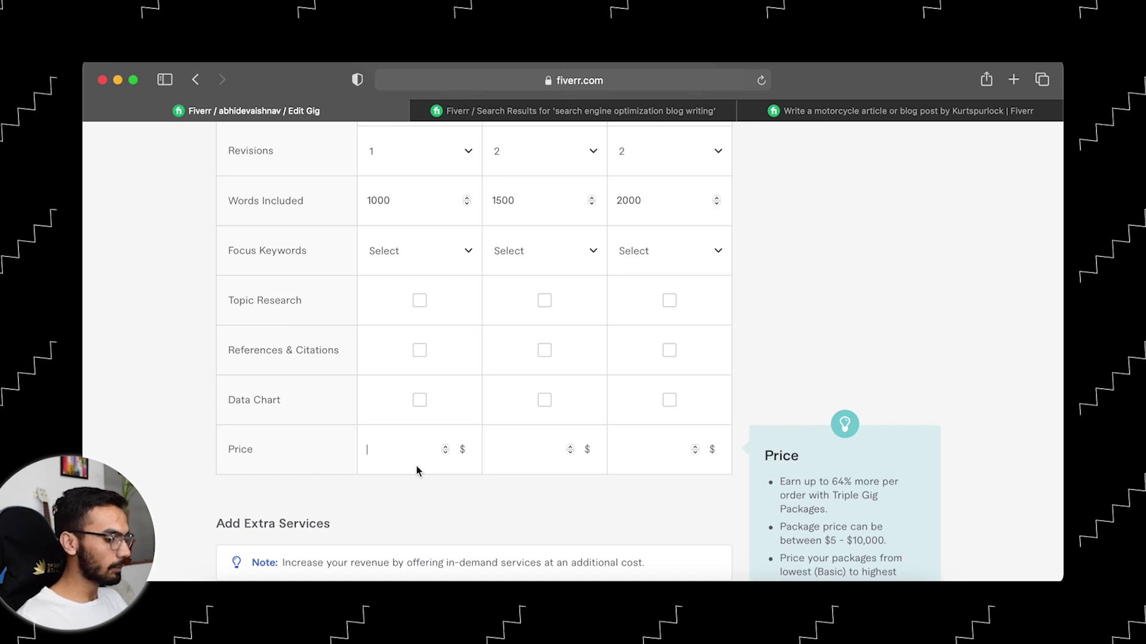
text(10)
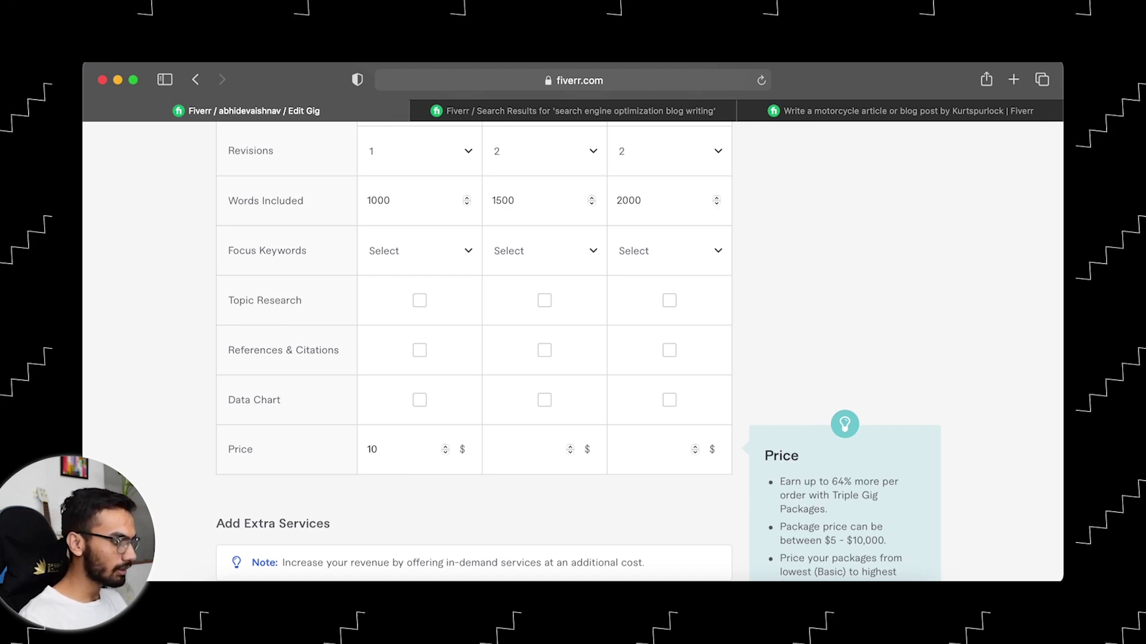
click(550, 448)
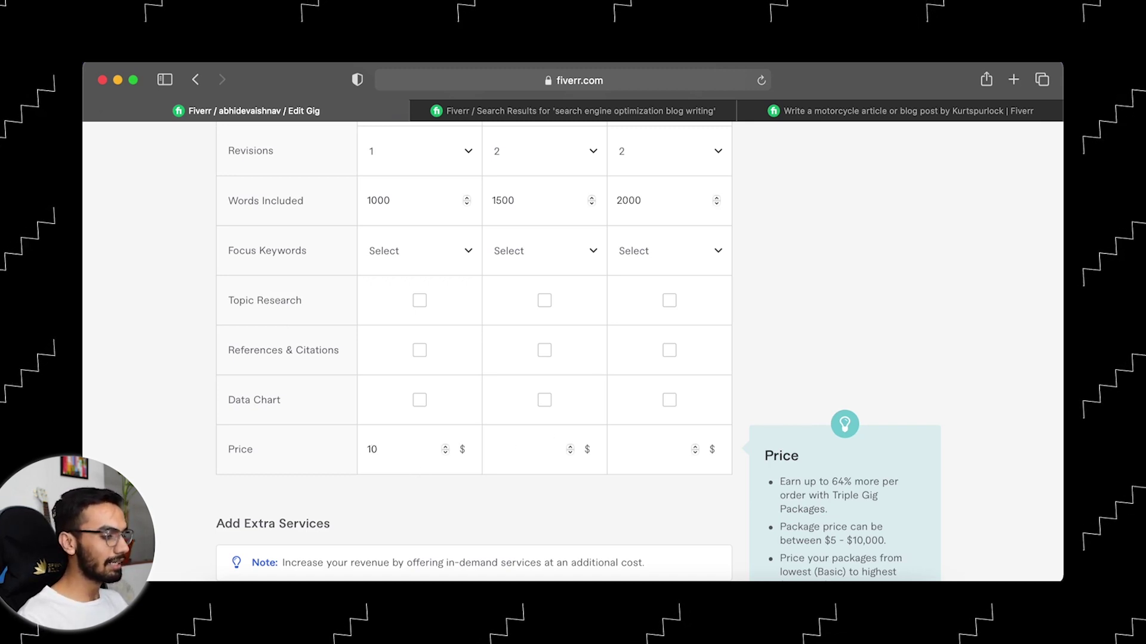
text(15)
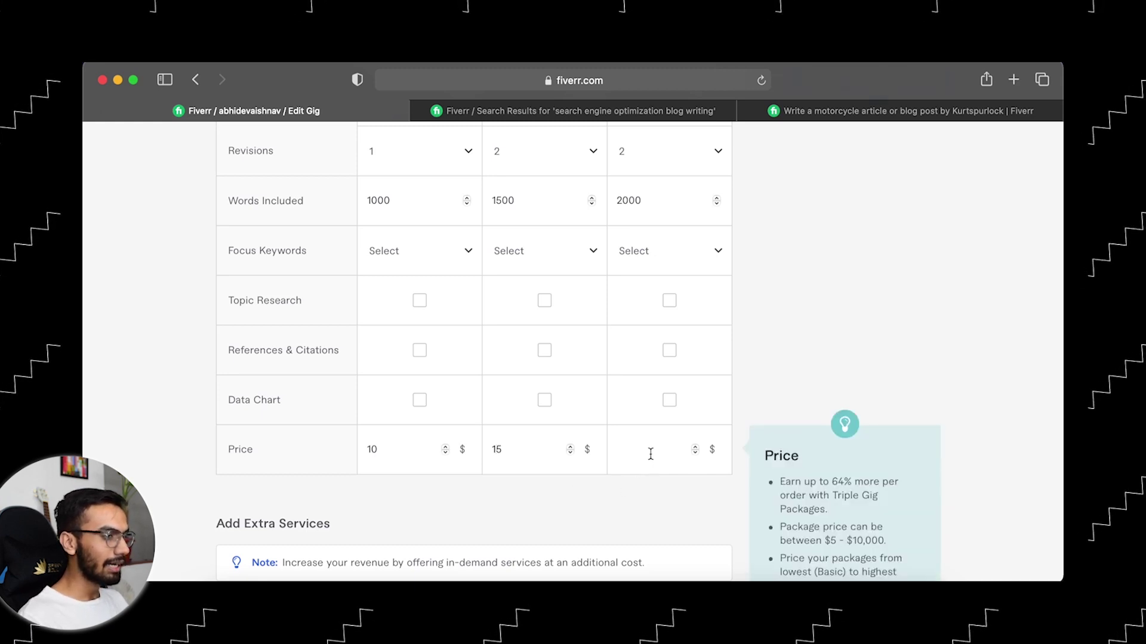
click(650, 455)
text(20)
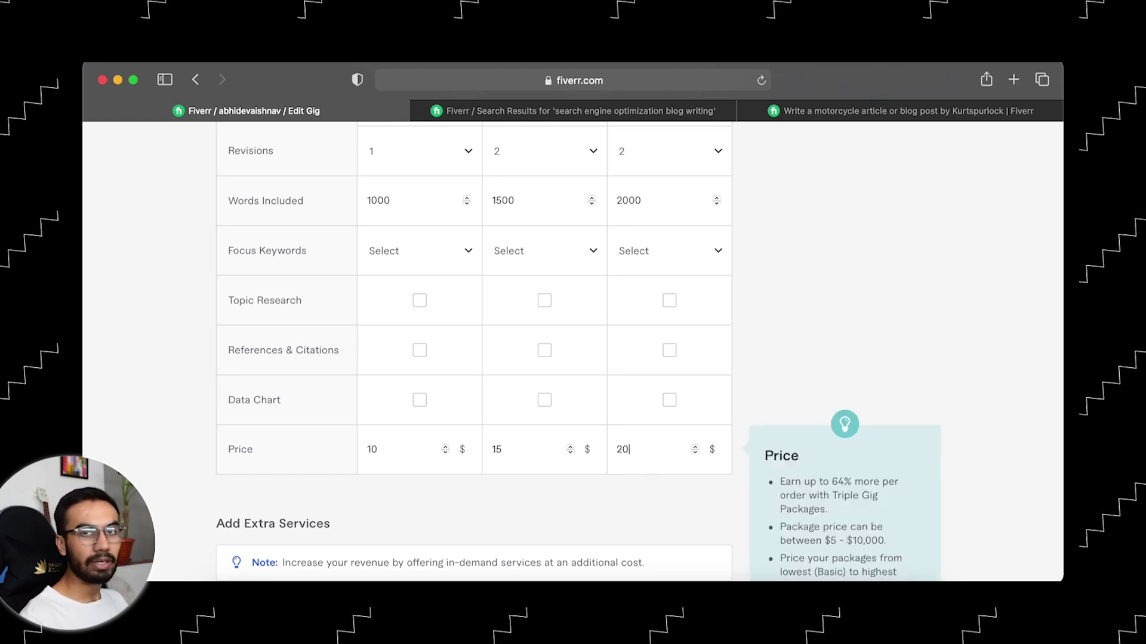
- Review the package table and the extra services, including extra fast delivery, additional revision, focus keyword, topic research and references options
scroll(676, 260, down, 3)
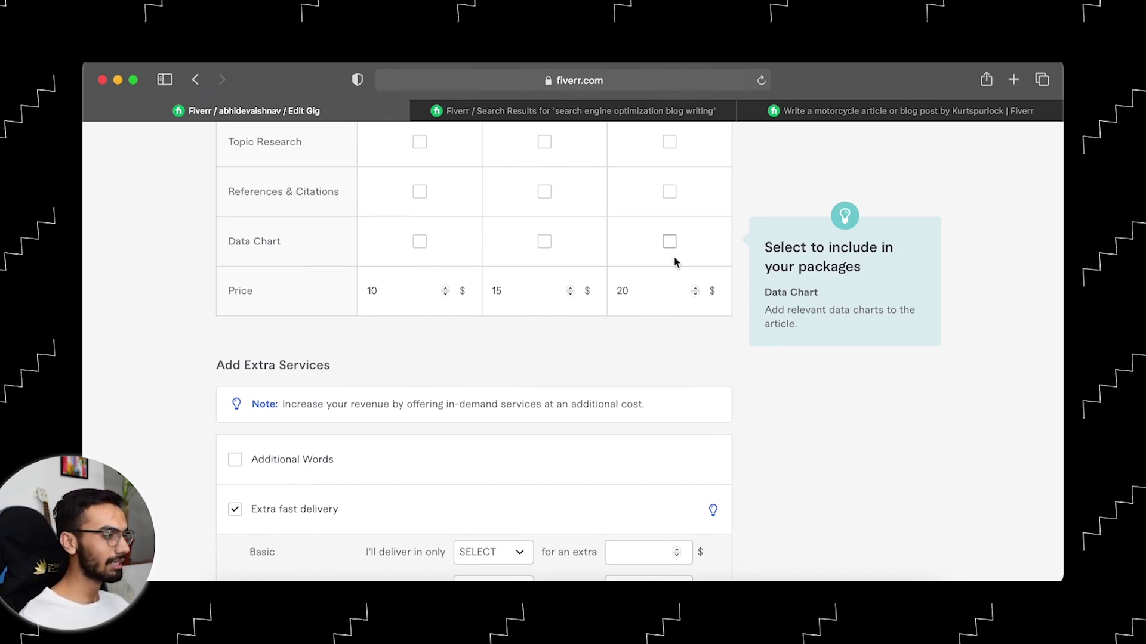
scroll(676, 262, up, 5)
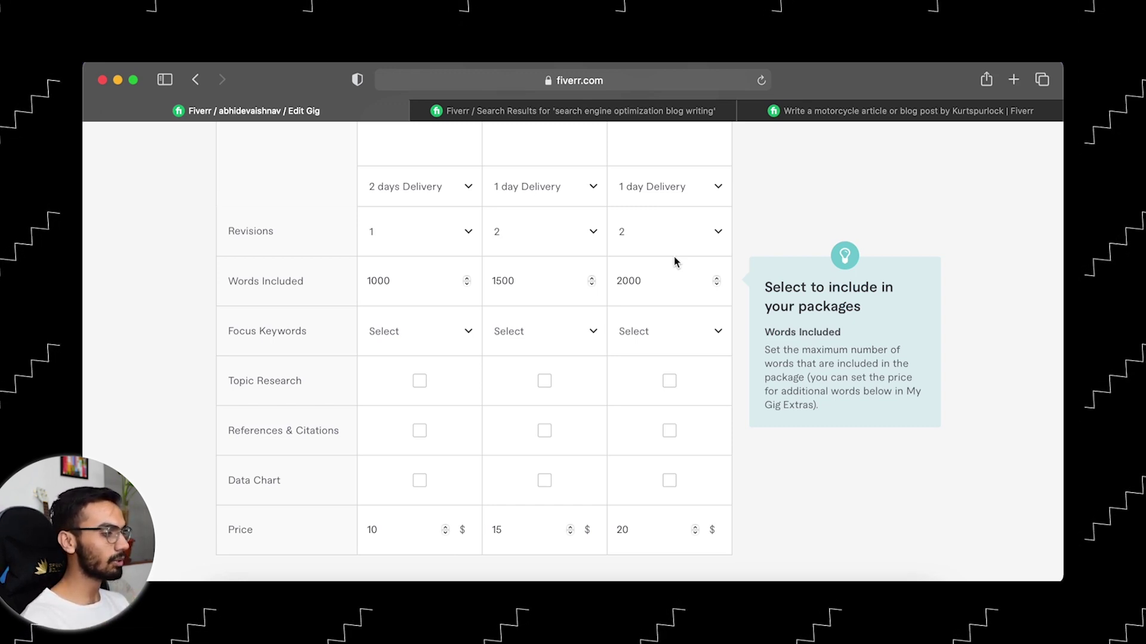
scroll(676, 263, up, 5)
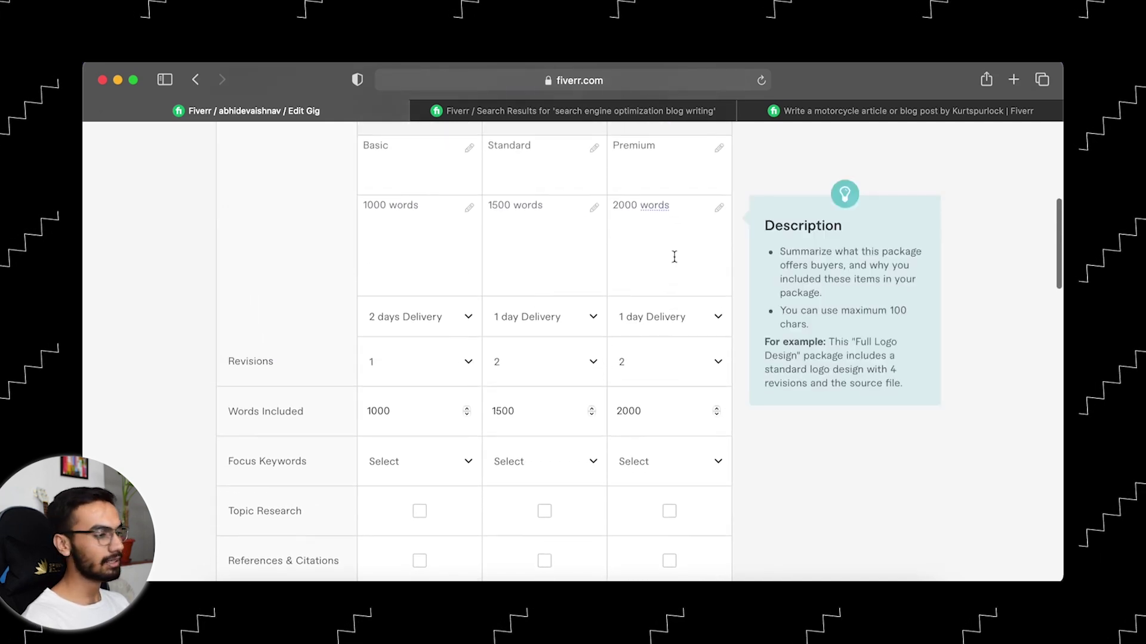
scroll(674, 257, down, 7)
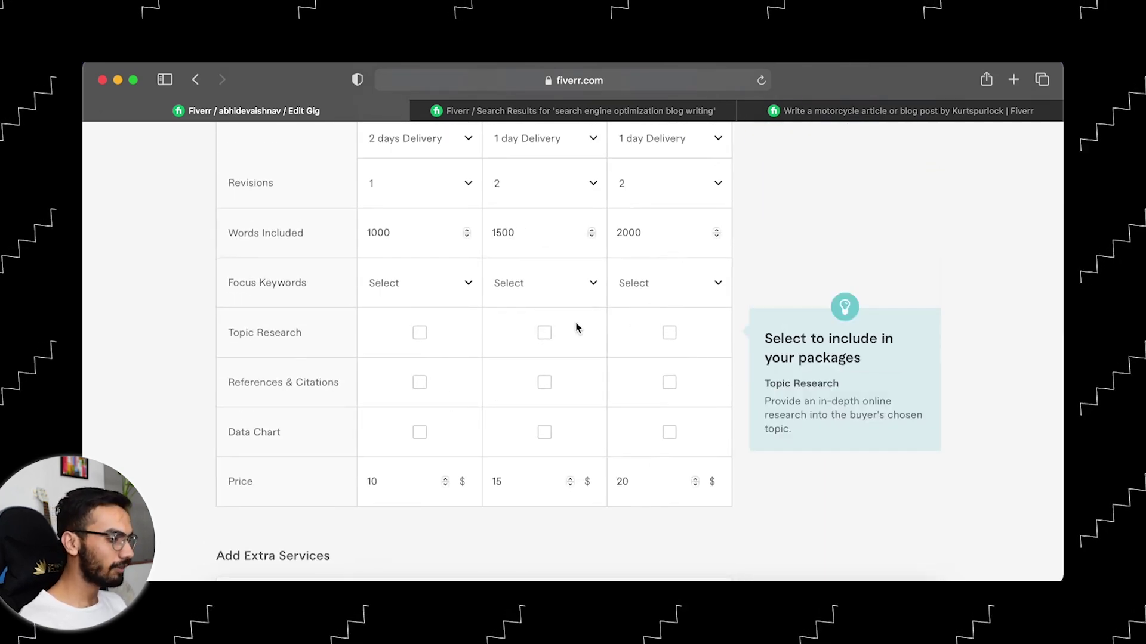
scroll(576, 328, down, 13)
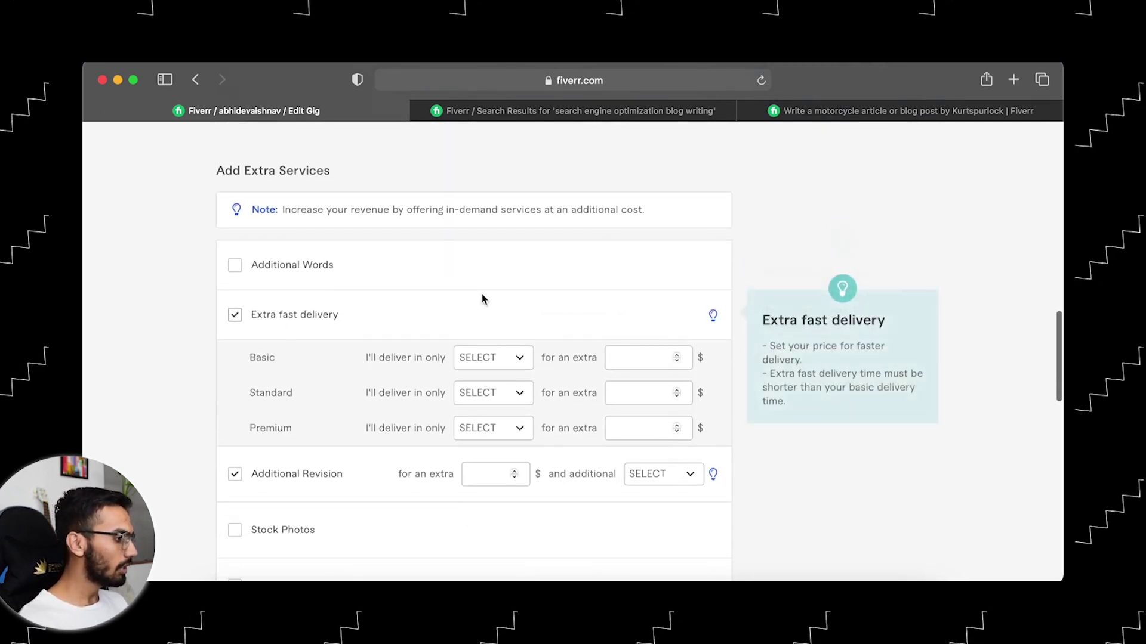
drag(216, 172, 337, 173)
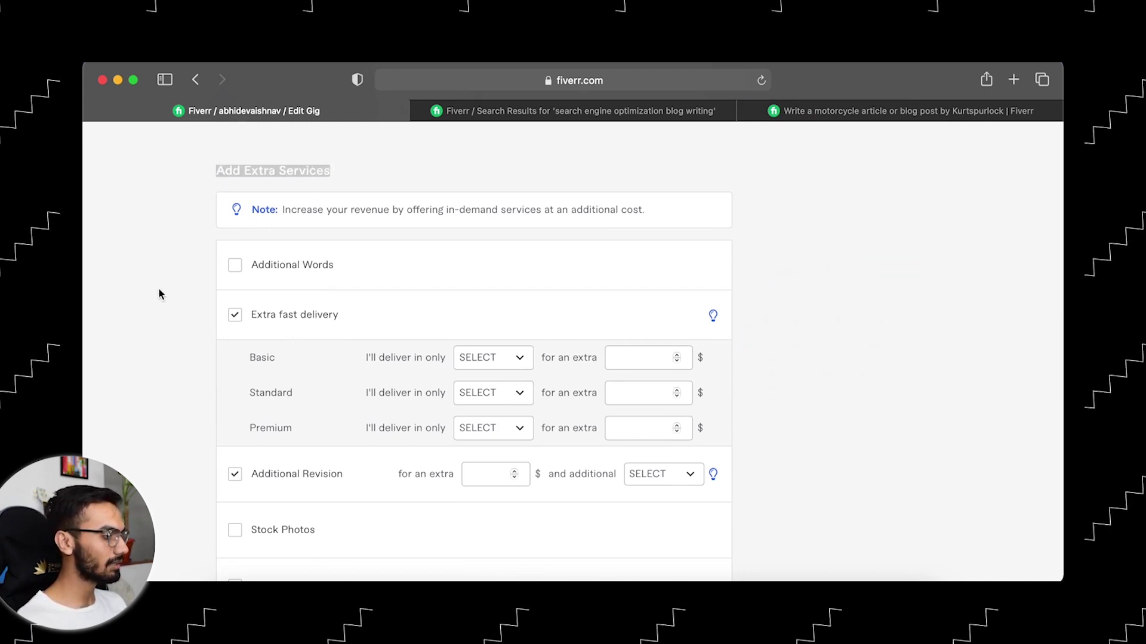
scroll(159, 289, down, 1)
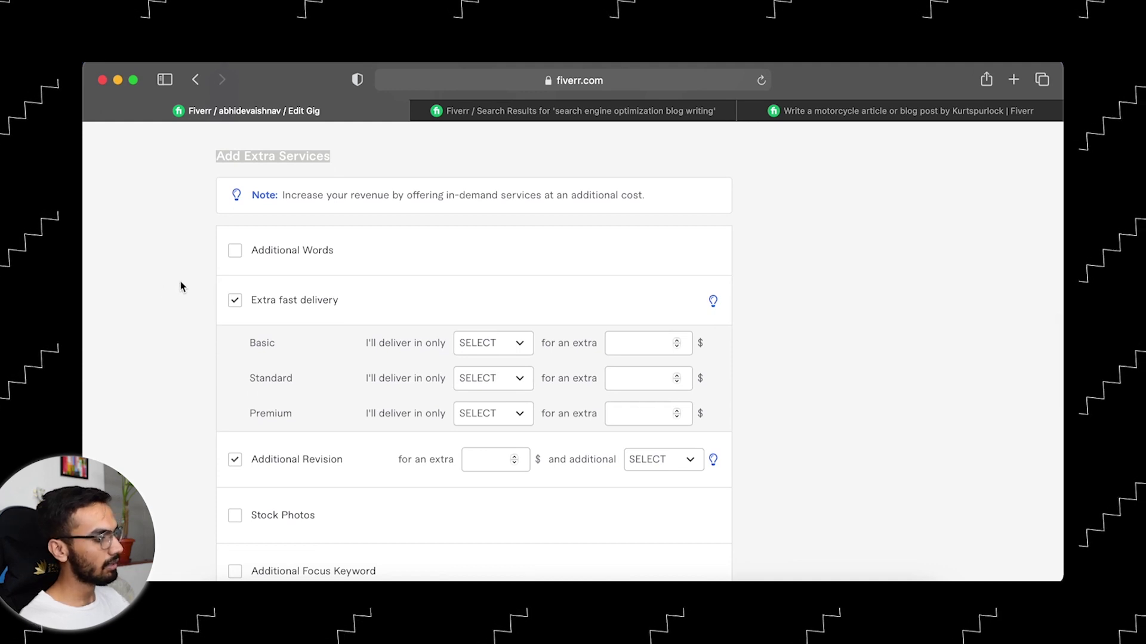
click(220, 298)
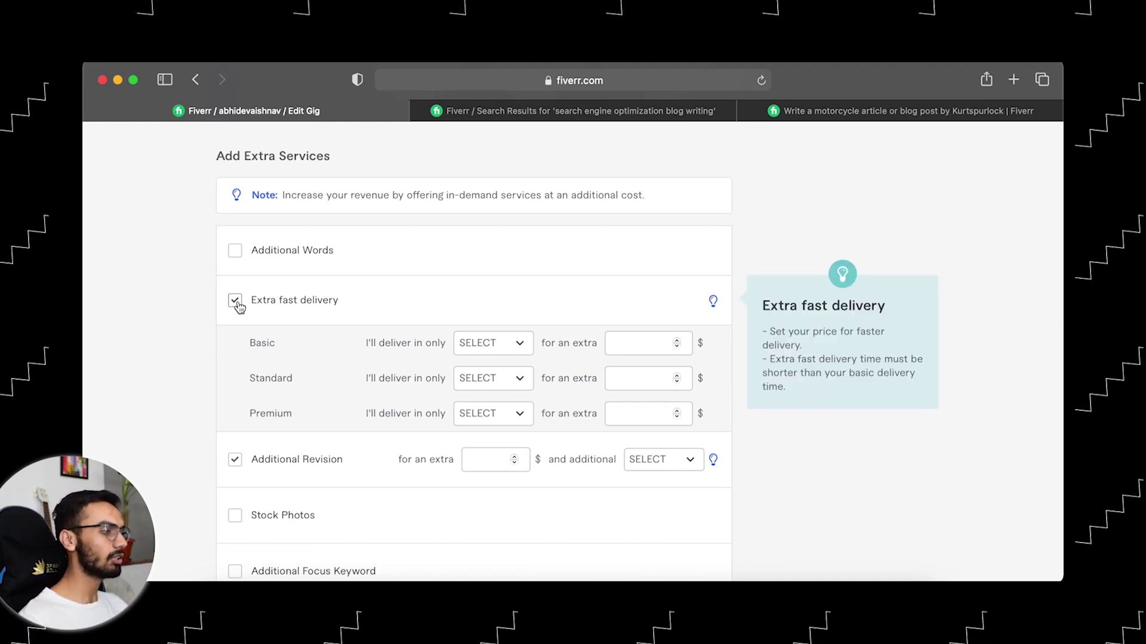
scroll(239, 307, down, 3)
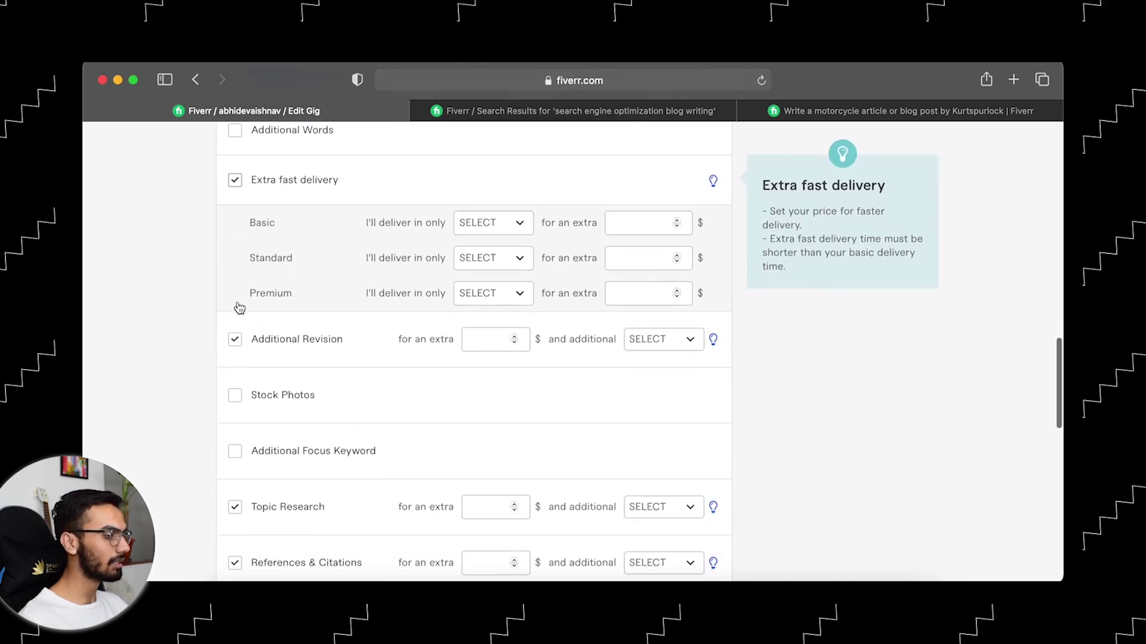
mouse_move(281, 346)
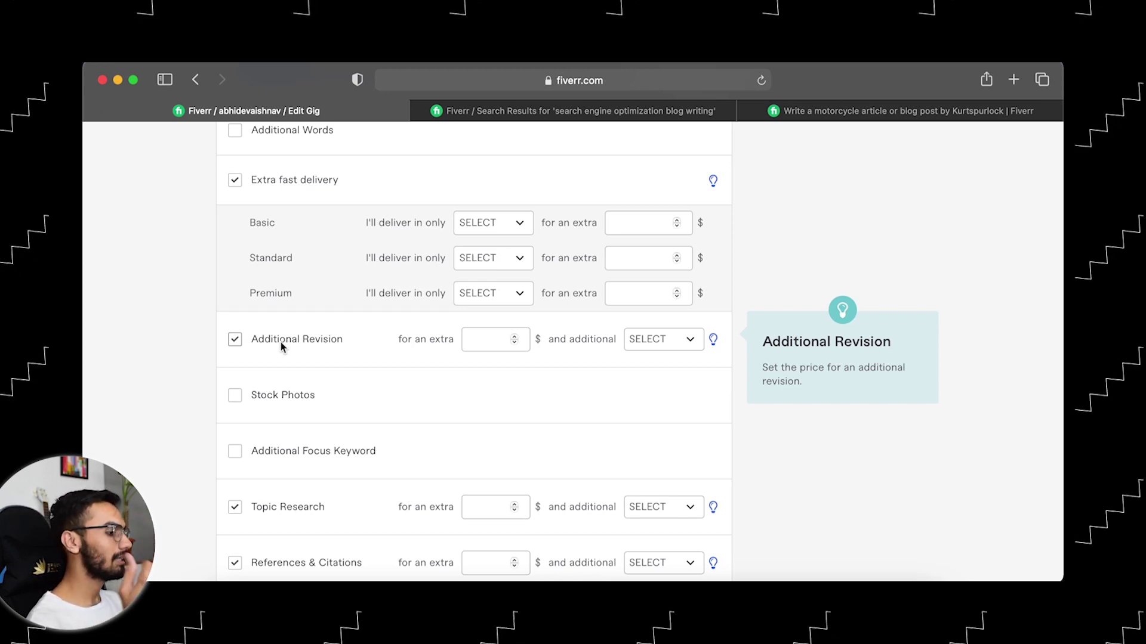
click(500, 348)
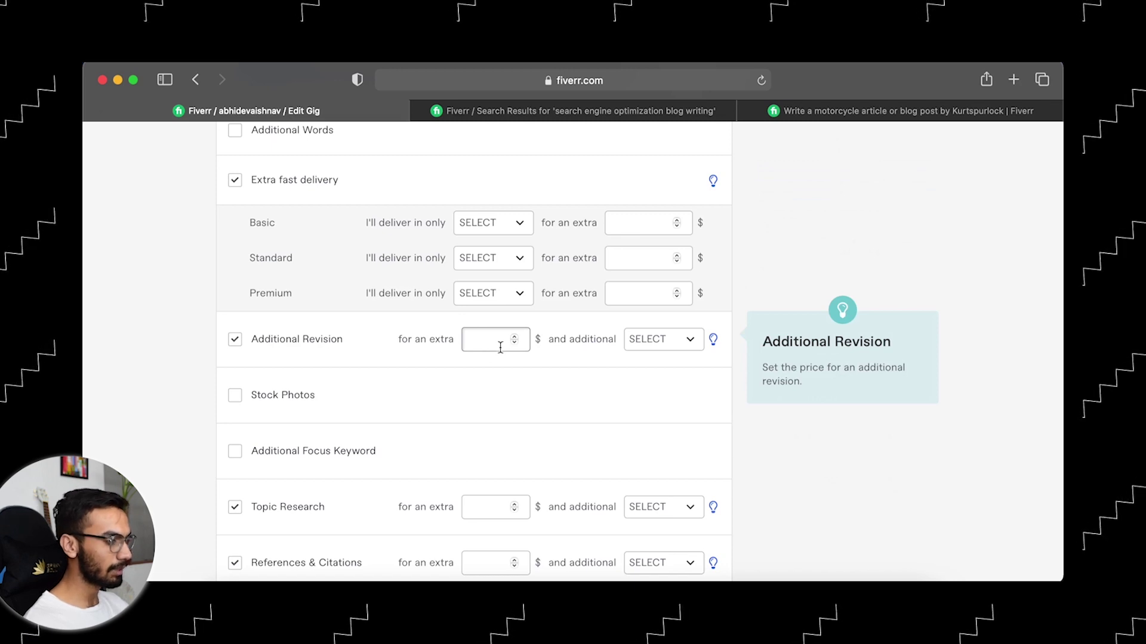
scroll(500, 348, down, 4)
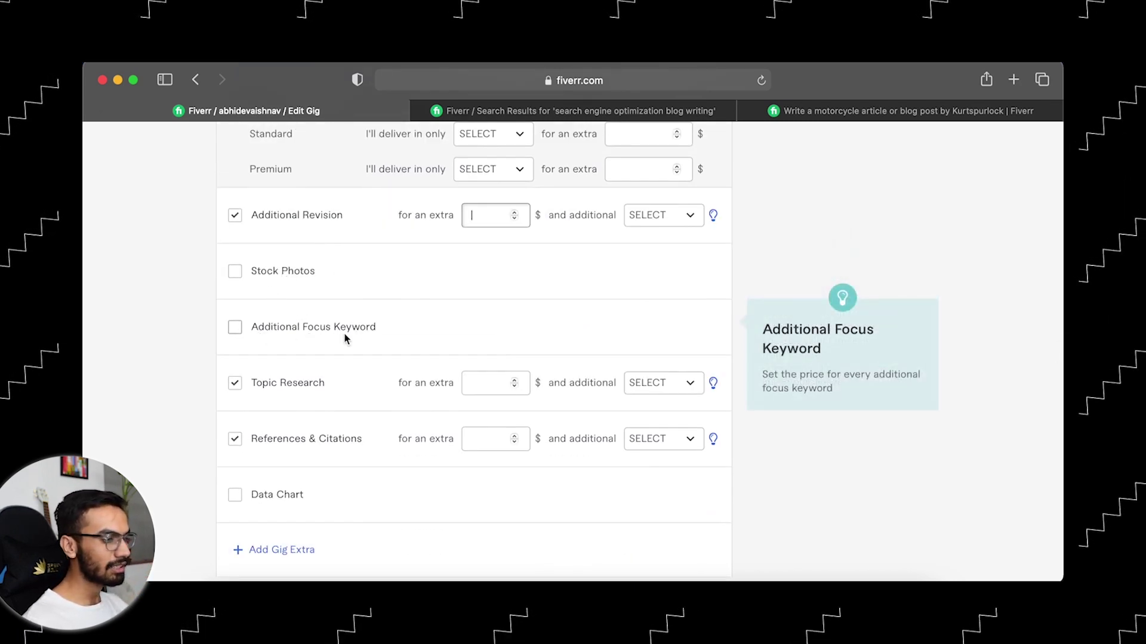
- Save the package pricing with its extra services and continue to the gig description
scroll(345, 339, down, 4)
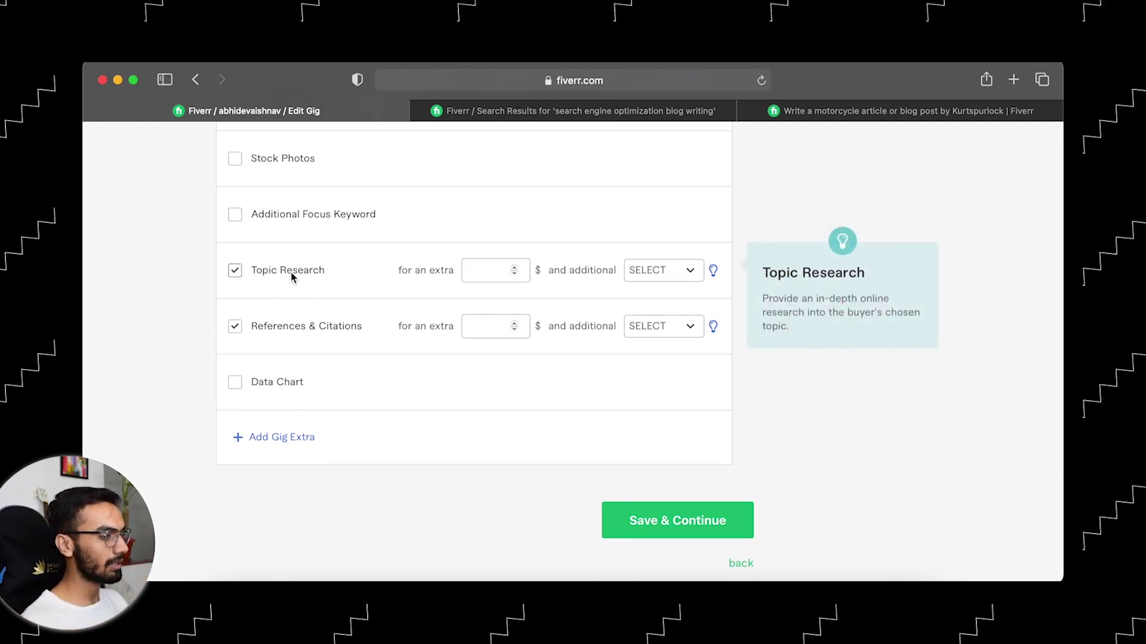
scroll(291, 272, down, 1)
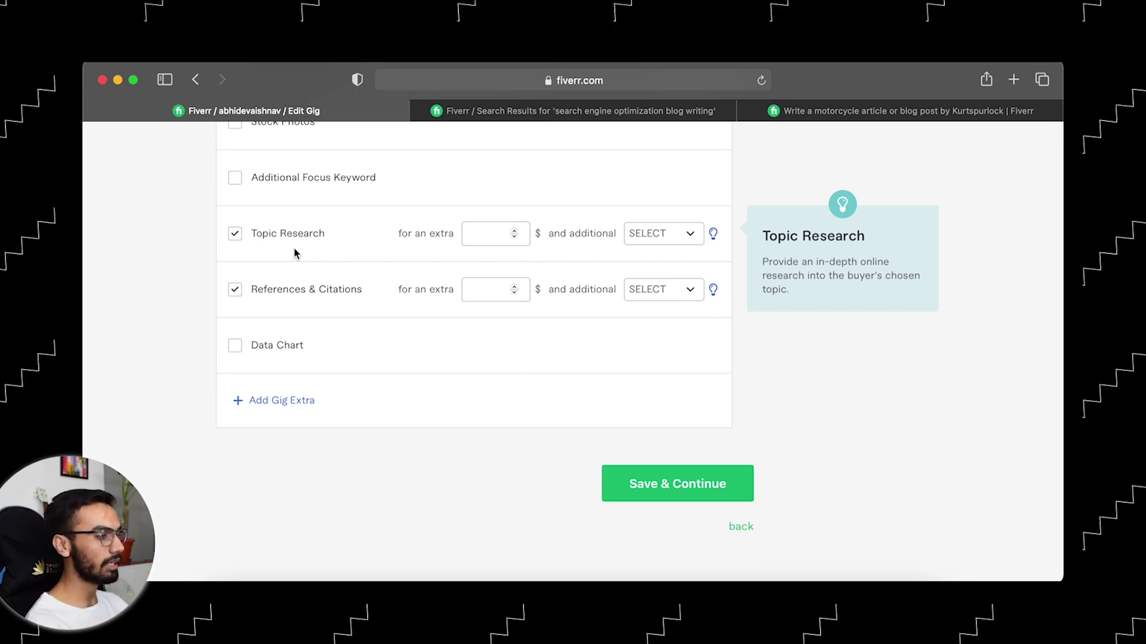
scroll(294, 253, down, 1)
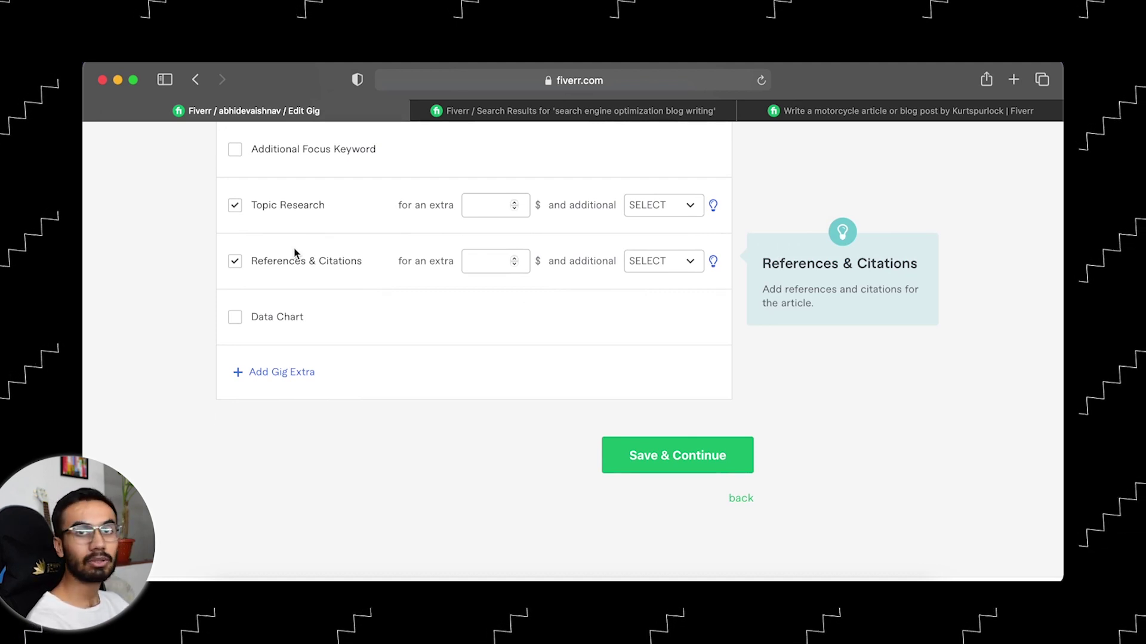
scroll(336, 267, down, 5)
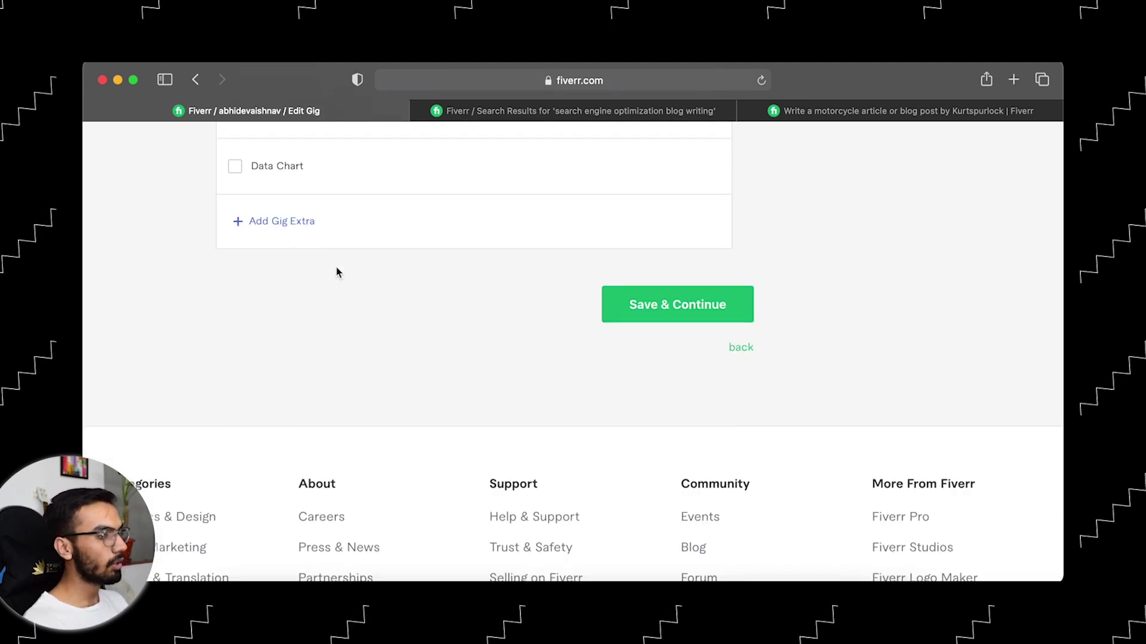
click(631, 315)
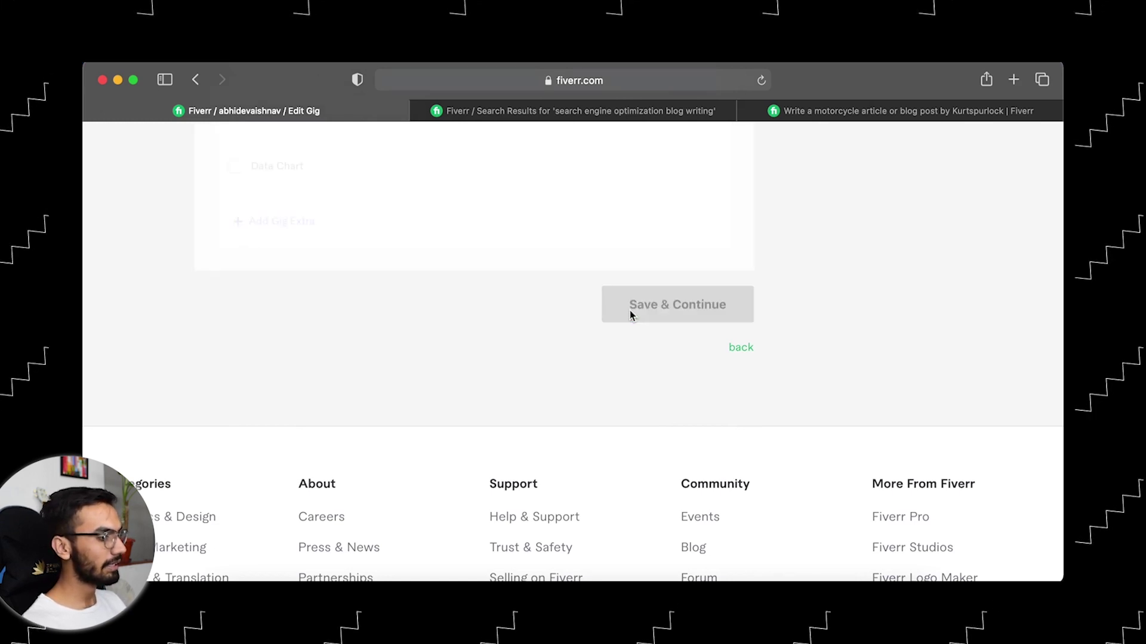
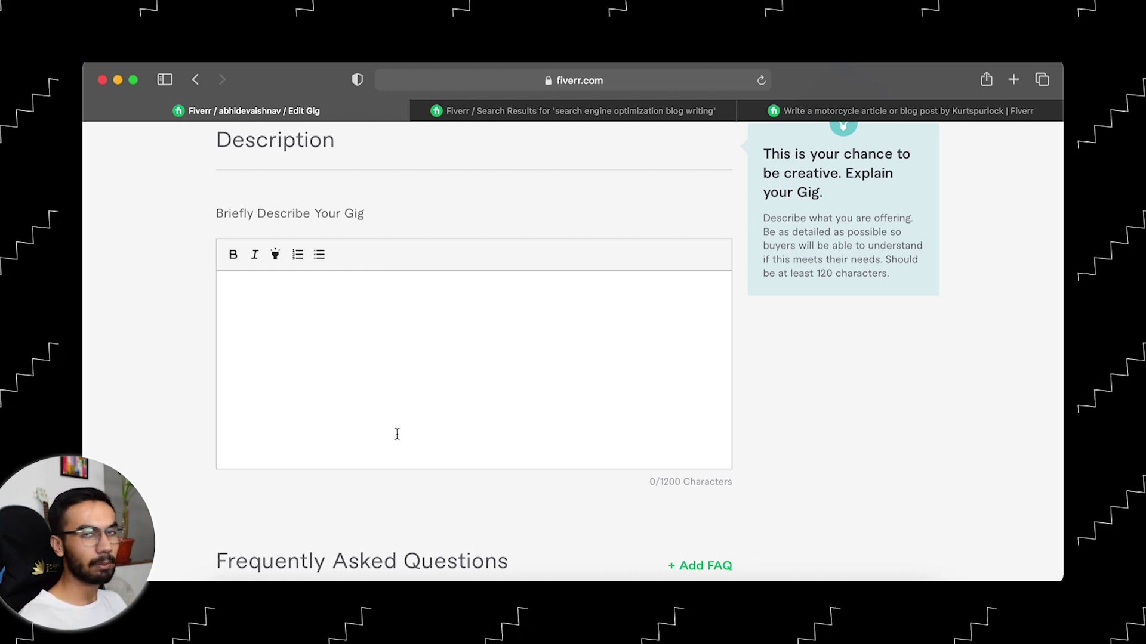
- Copy the prepared description, from the SEO-optimized articles paragraph through the 5,000-word limit note, from the notes page into the gig description
scroll(397, 434, down, 3)
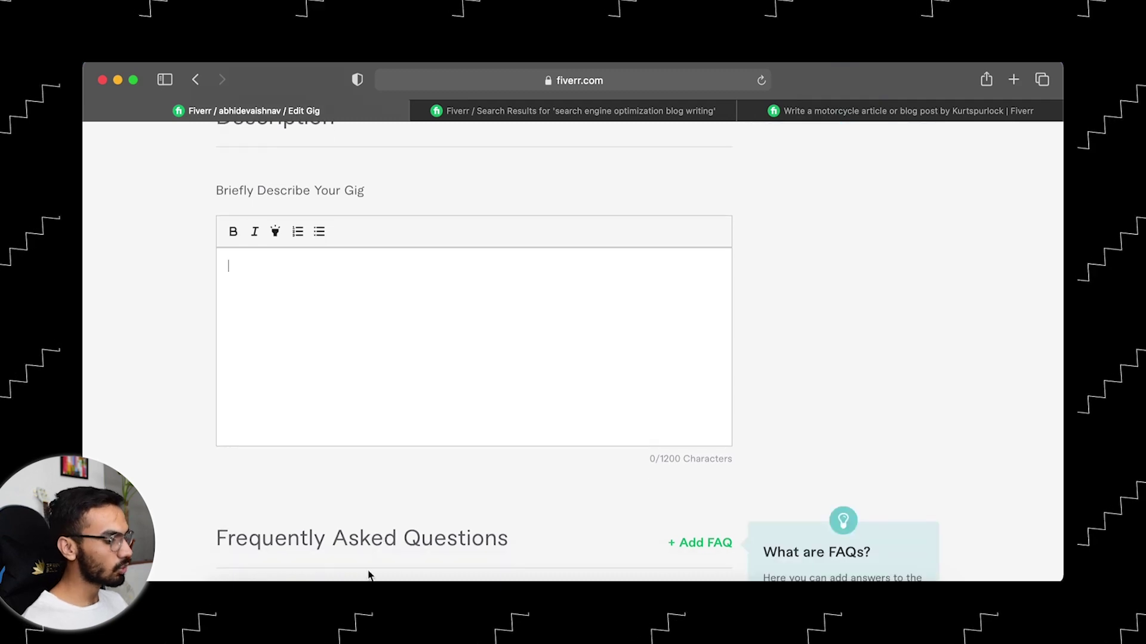
click(372, 579)
scroll(384, 499, down, 5)
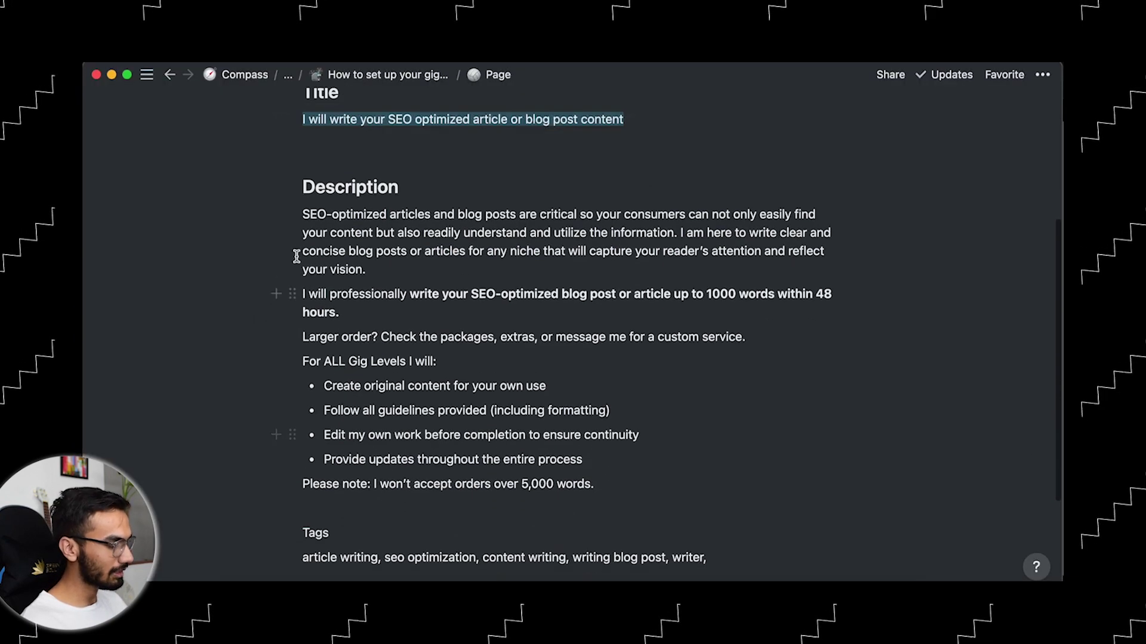
click(304, 215)
drag(304, 216, 597, 464)
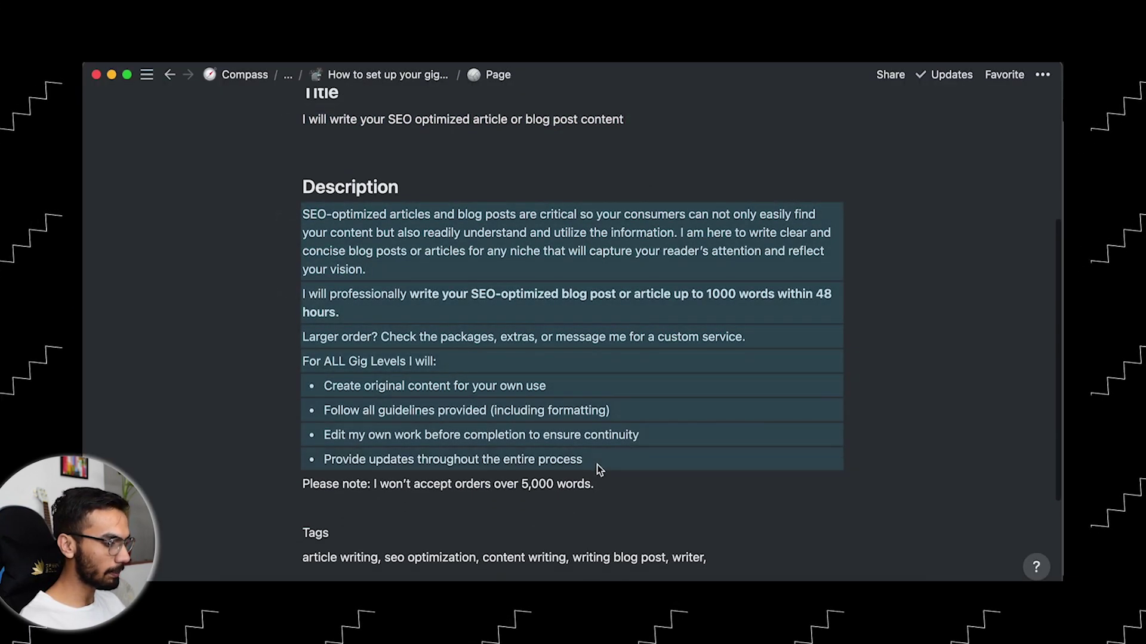
key(super+Tab)
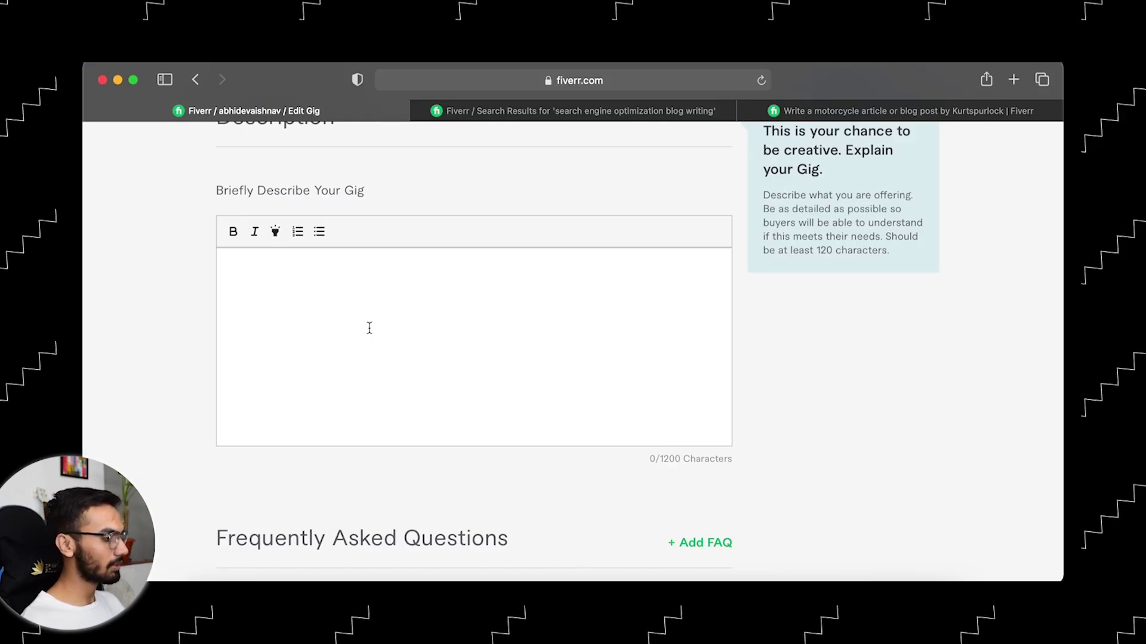
click(370, 327)
key(super+v)
scroll(442, 383, down, 1)
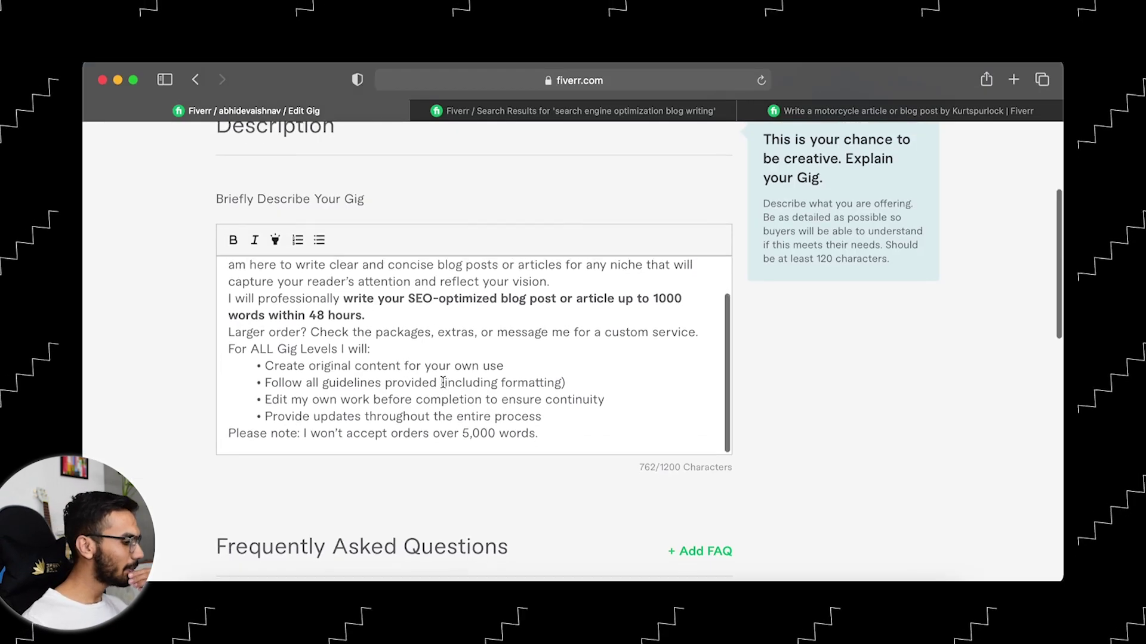
- Add the FAQ "What extra services you provide?" with the answer "I also have gigs on video editing and animation." and continue to the requirements
scroll(443, 383, down, 3)
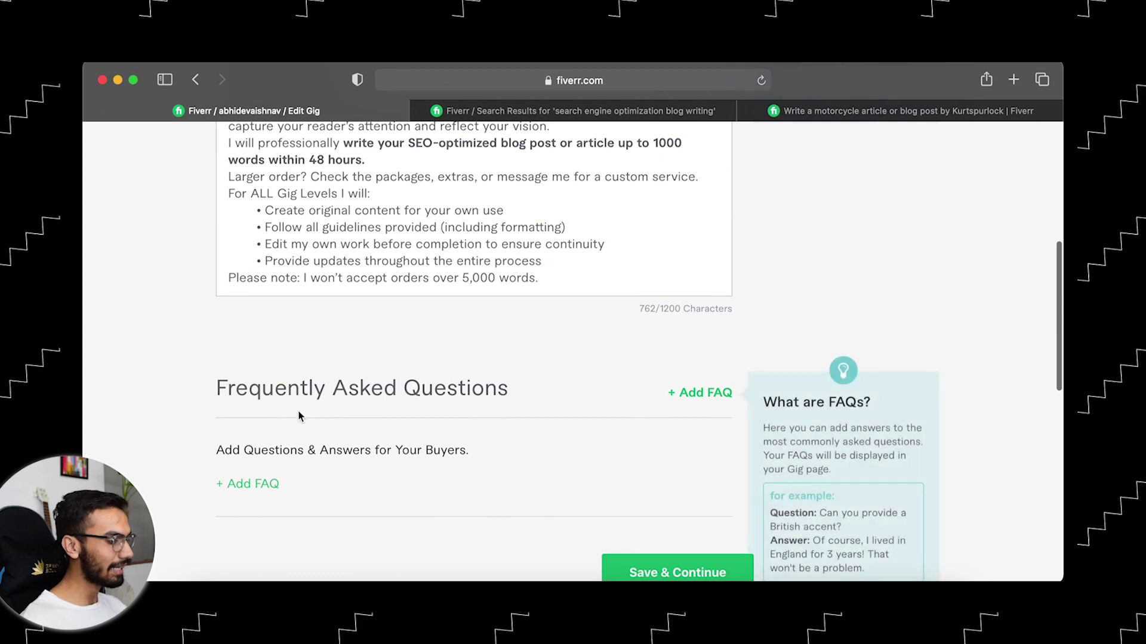
scroll(224, 395, down, 1)
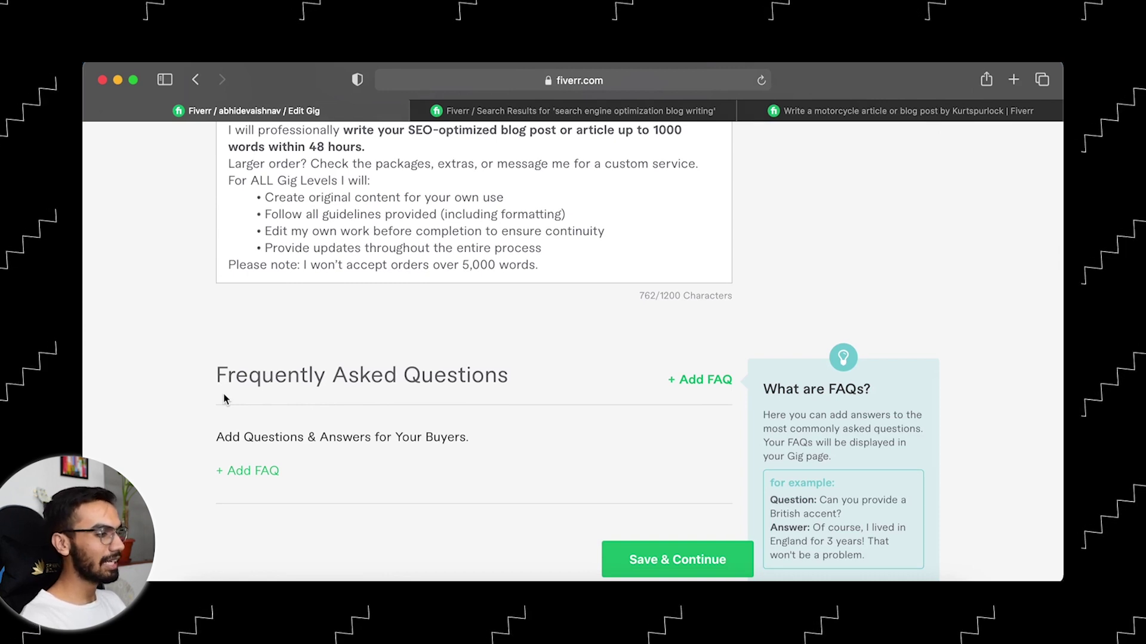
click(247, 471)
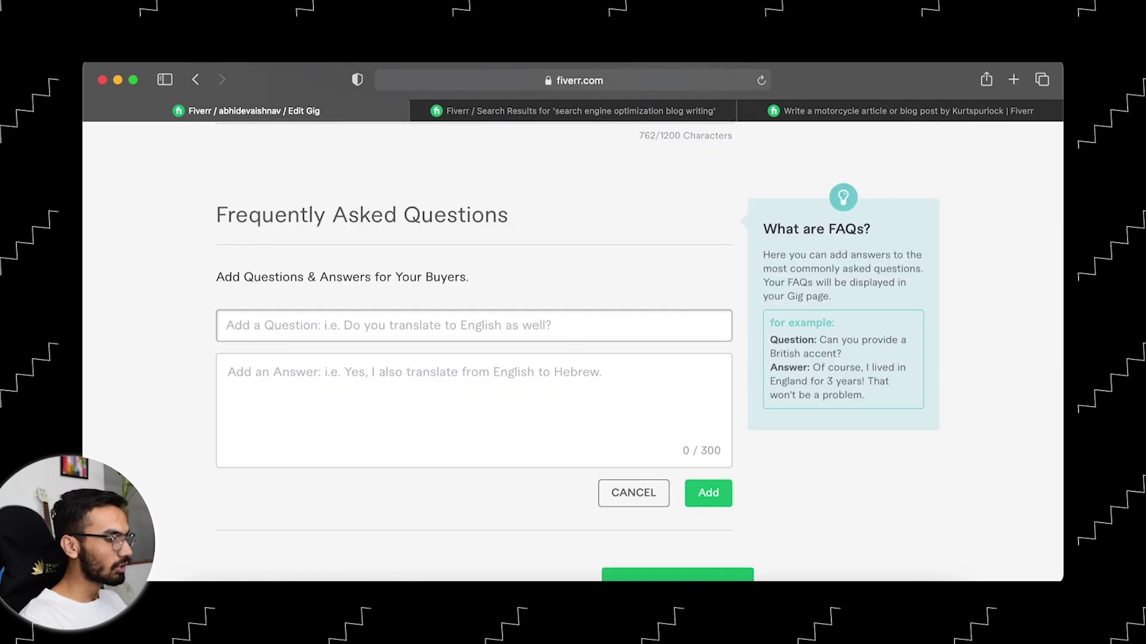
text(W)
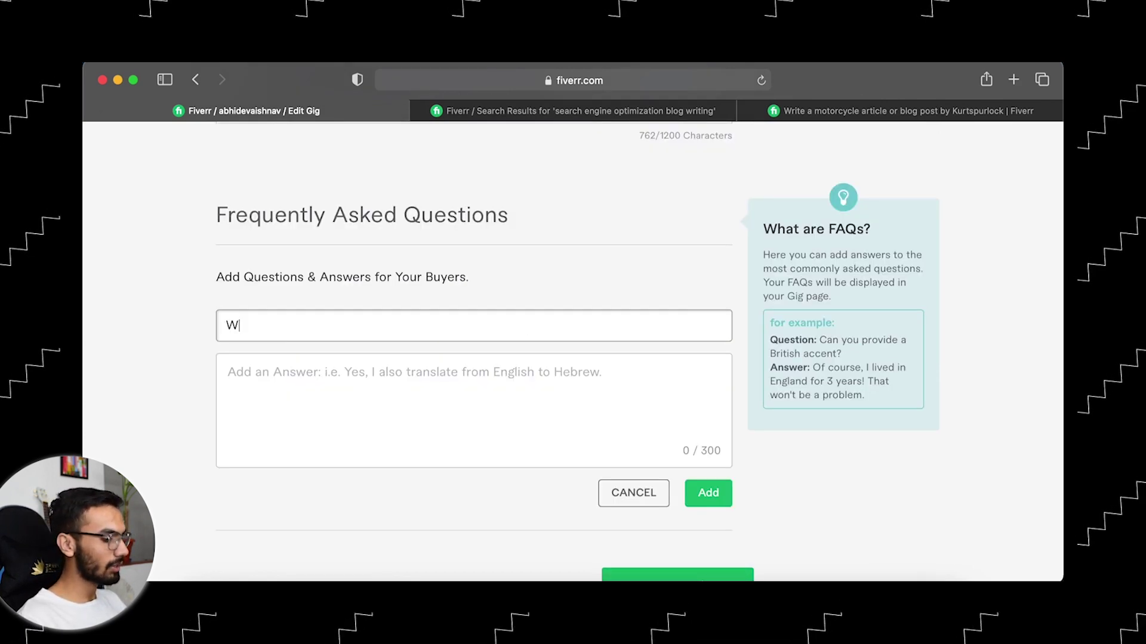
text(hat extra services you provide?)
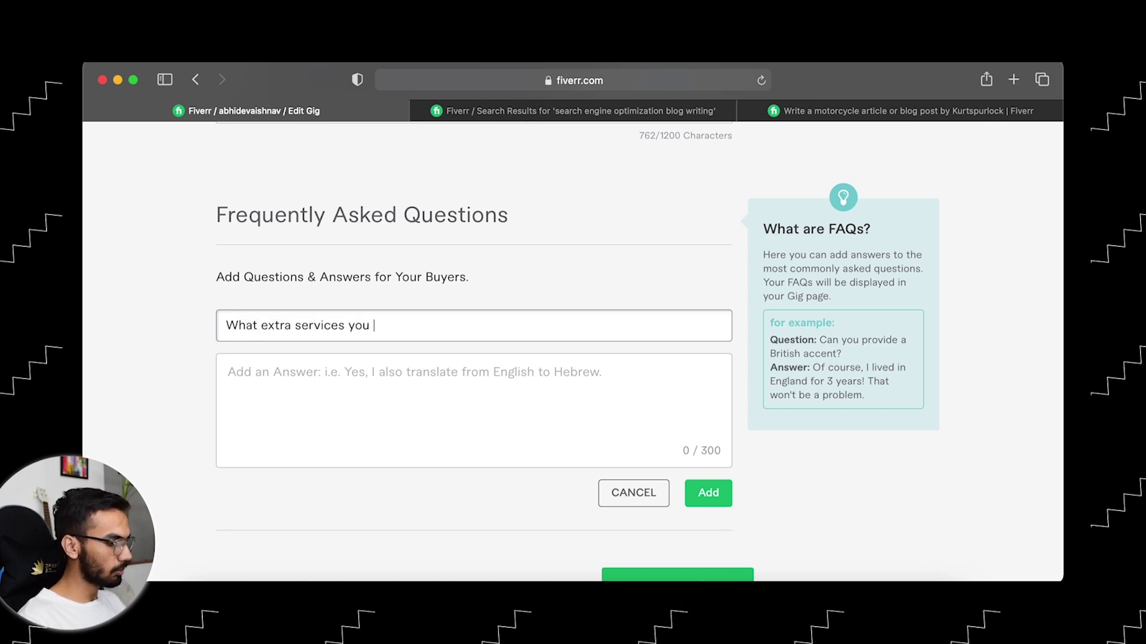
key(Tab)
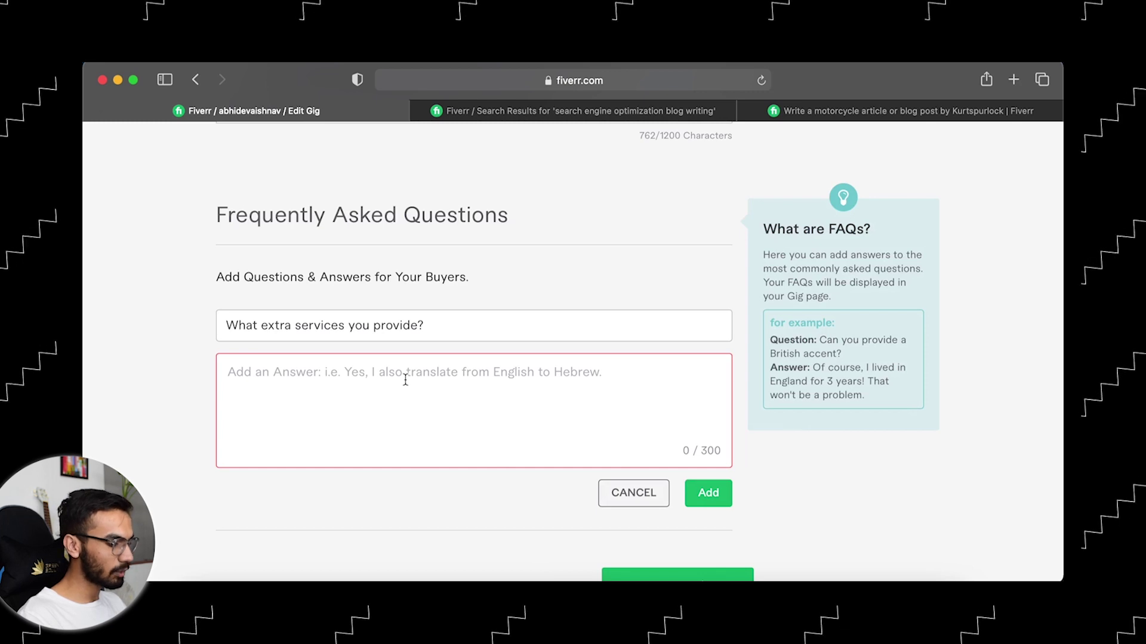
text(I also have gi)
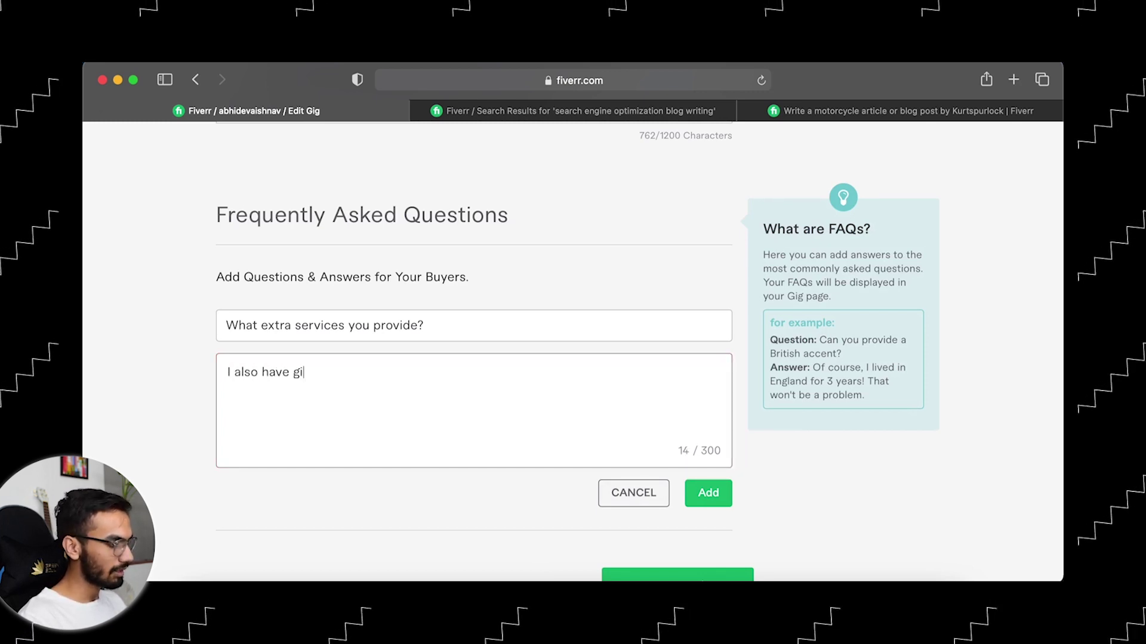
text(gs on video editing and animation.)
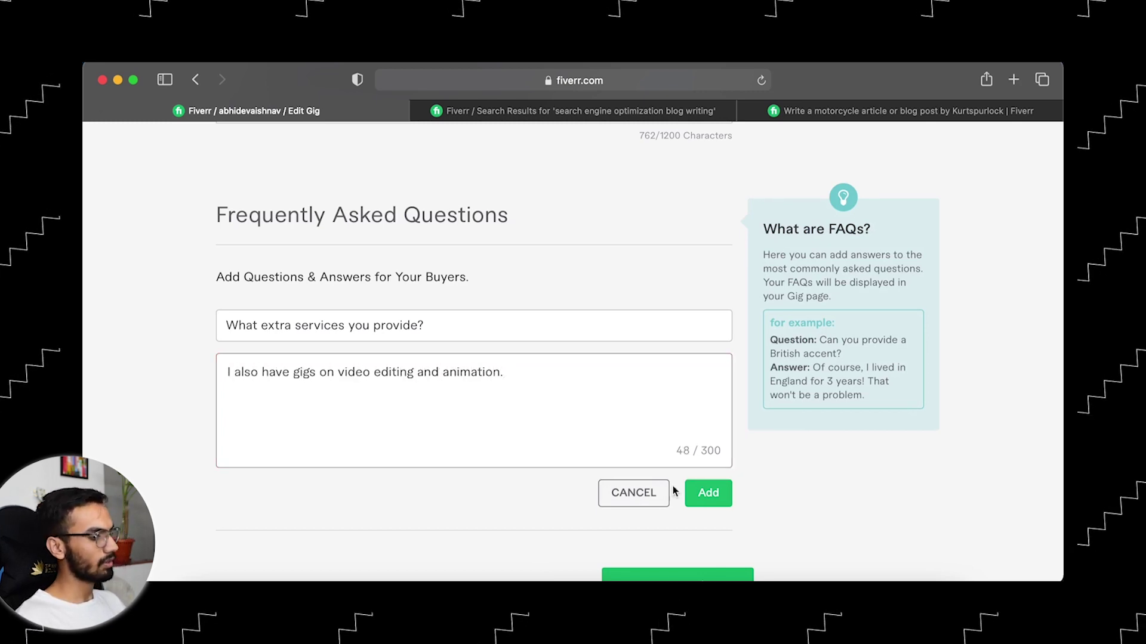
click(708, 493)
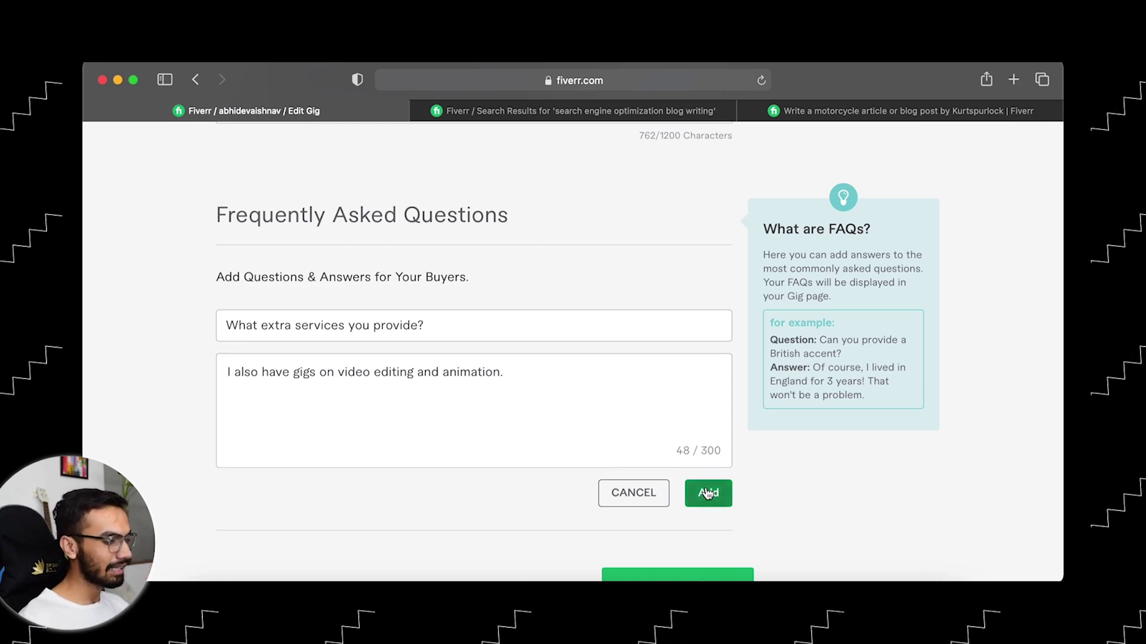
click(679, 395)
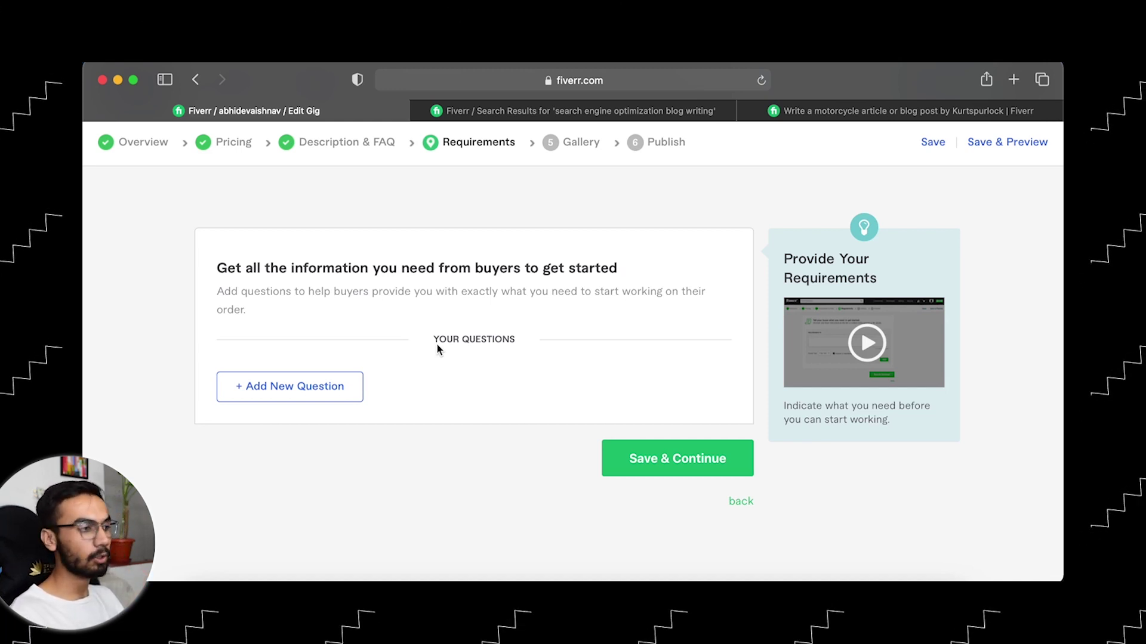
- Add the required free-text buyer question "Do you want me to add stock imaged in the blog?" and continue to the gallery
click(290, 386)
text(Do)
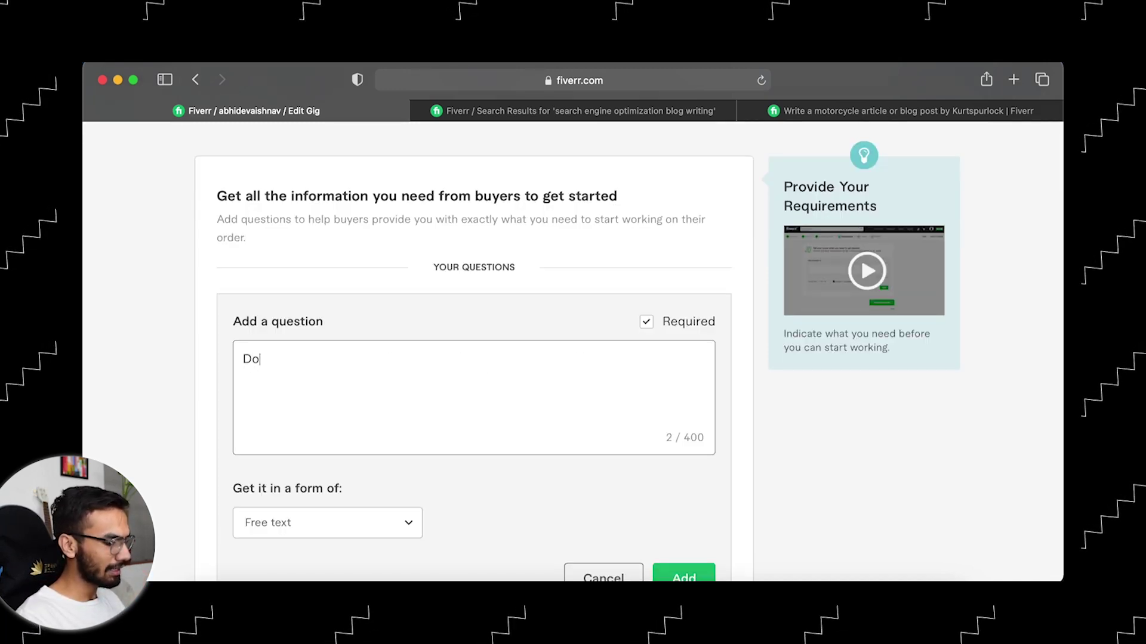
text( you want me to add stock imaged in the blog?)
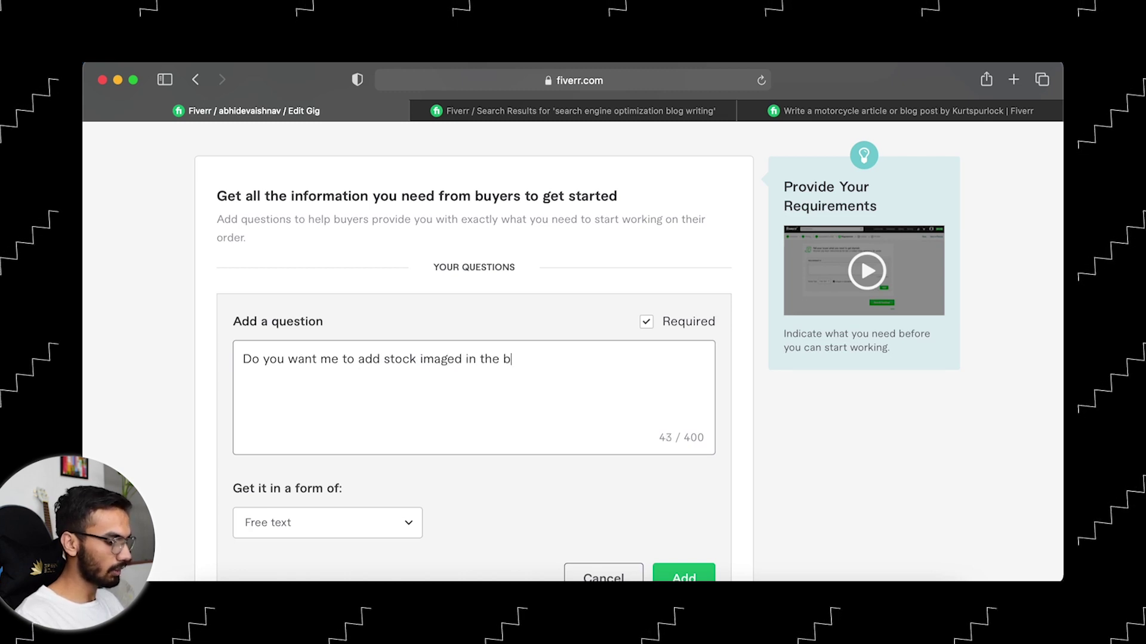
scroll(708, 440, down, 5)
click(709, 440)
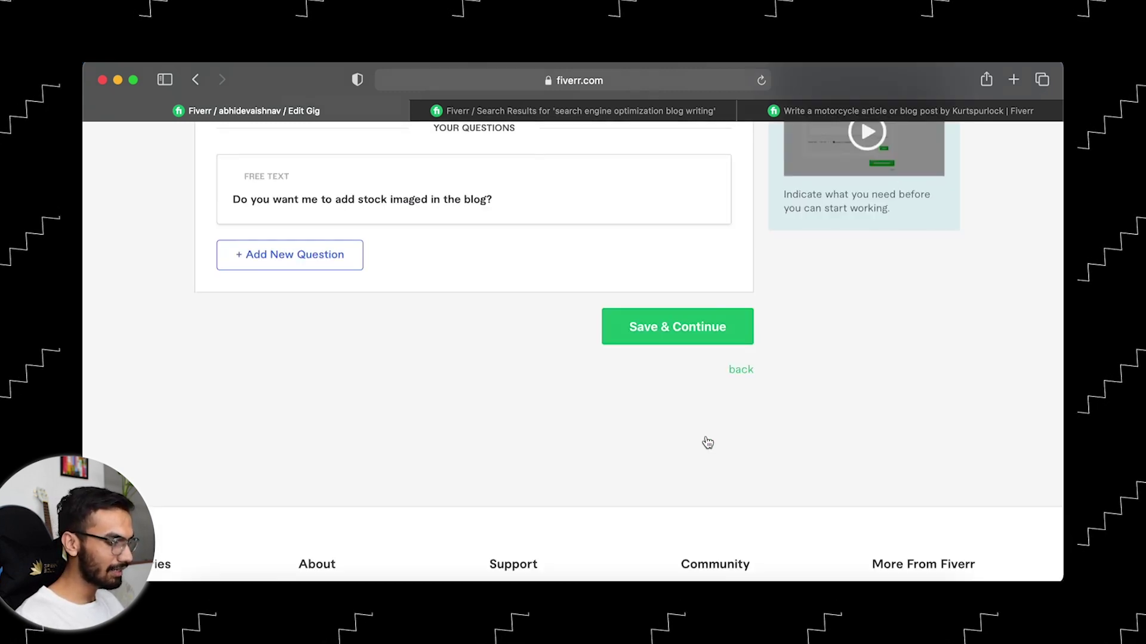
scroll(706, 442, down, 2)
click(678, 272)
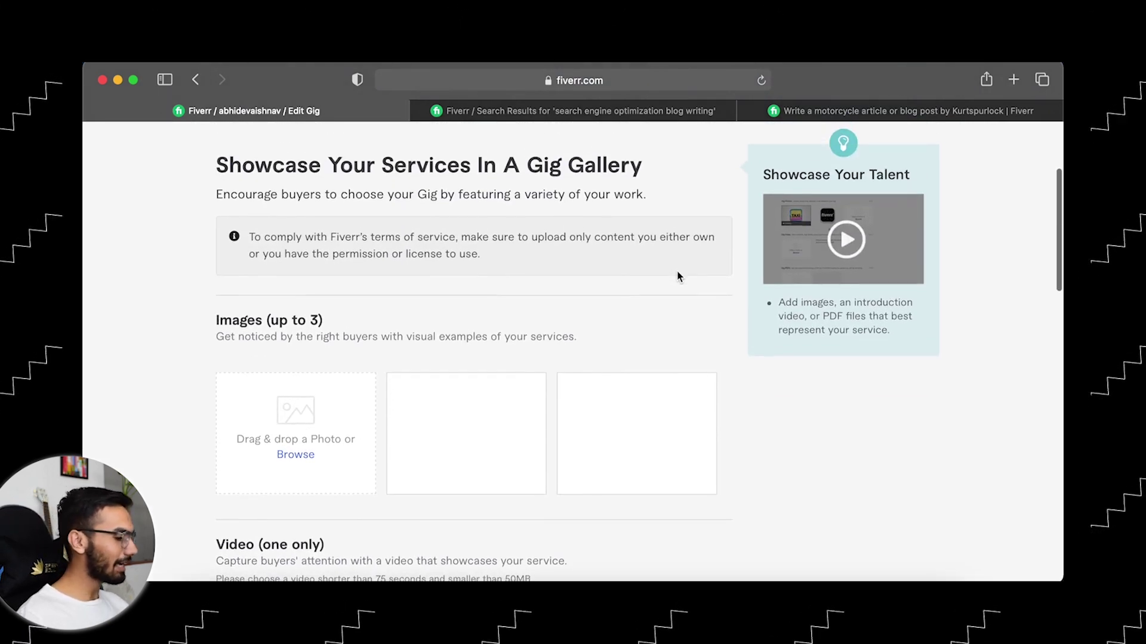
- Examine the gallery's upload areas and guidance for images, video and PDF documents
scroll(678, 276, down, 5)
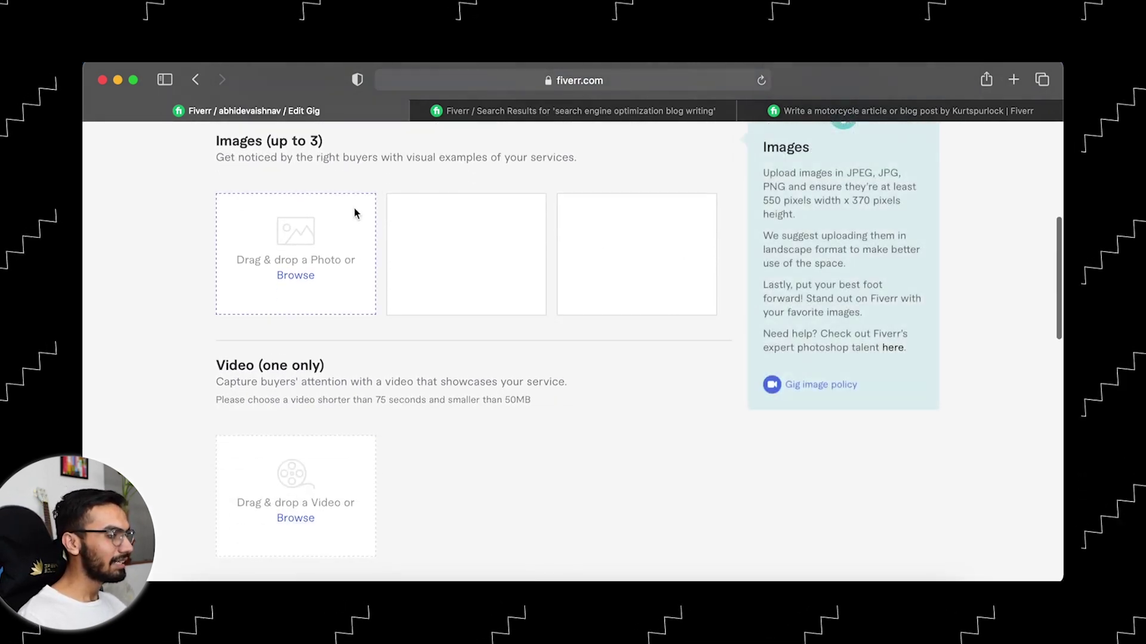
scroll(353, 213, down, 5)
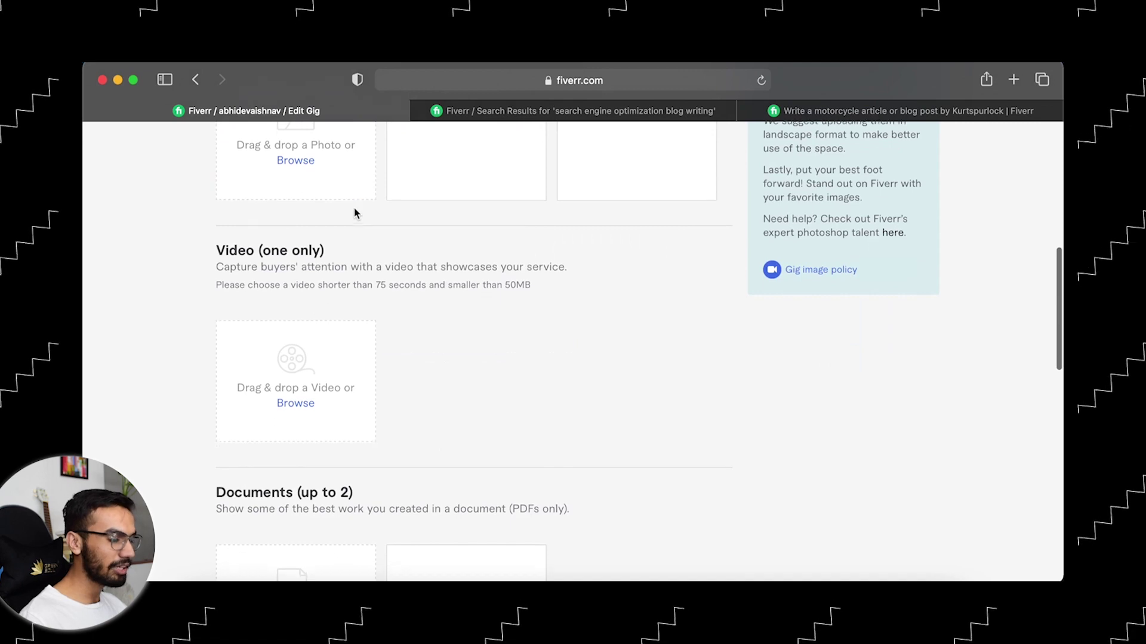
scroll(354, 213, down, 1)
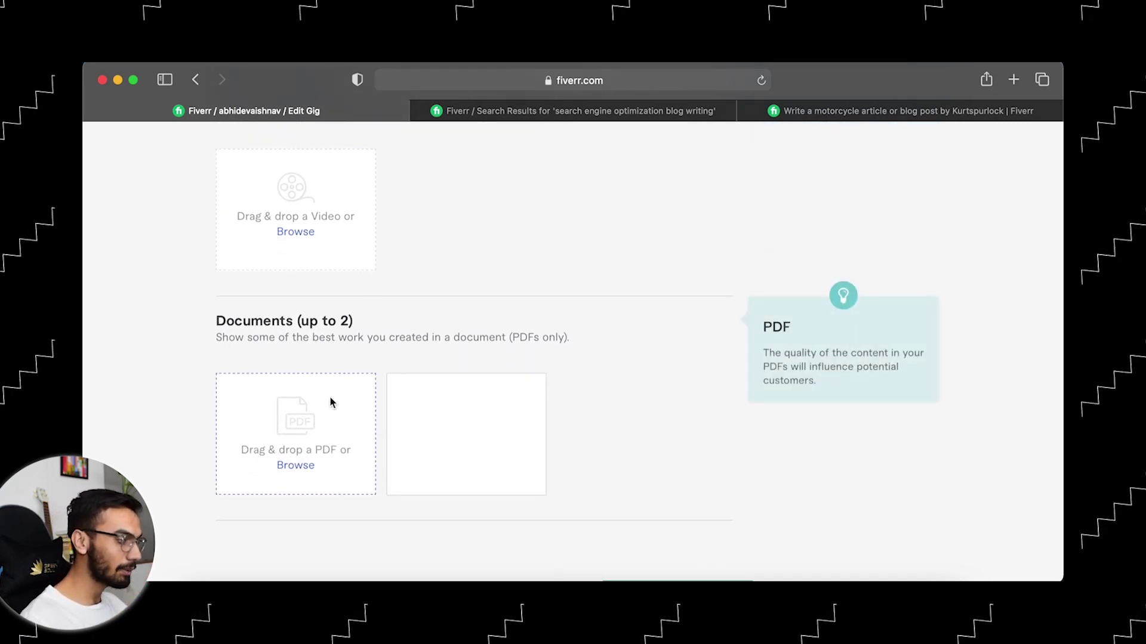
scroll(331, 403, up, 5)
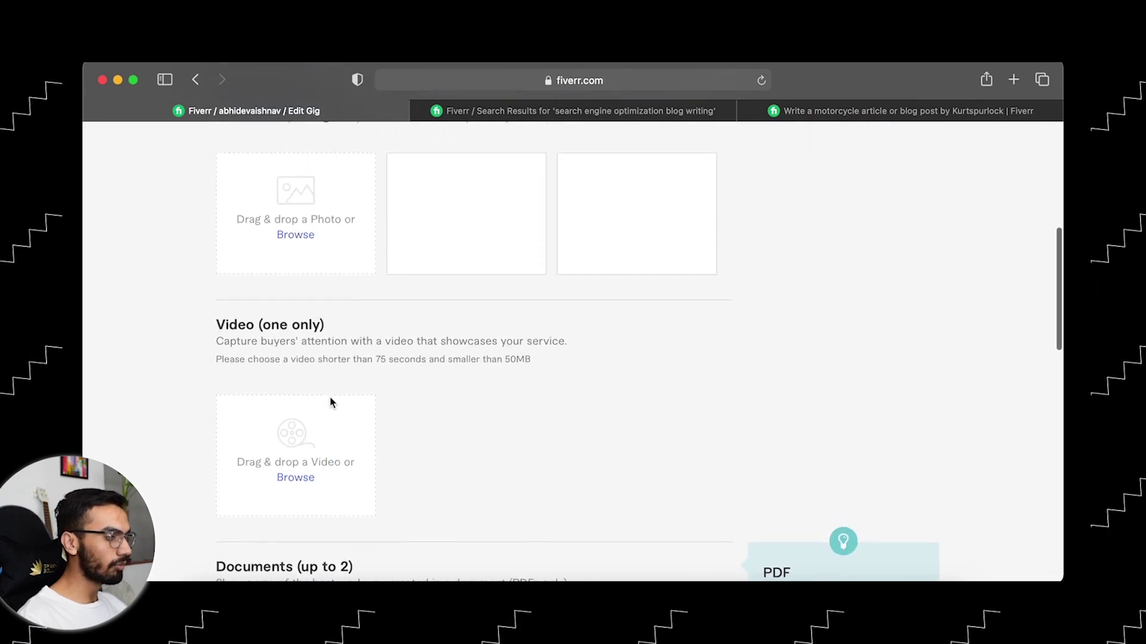
scroll(331, 402, down, 5)
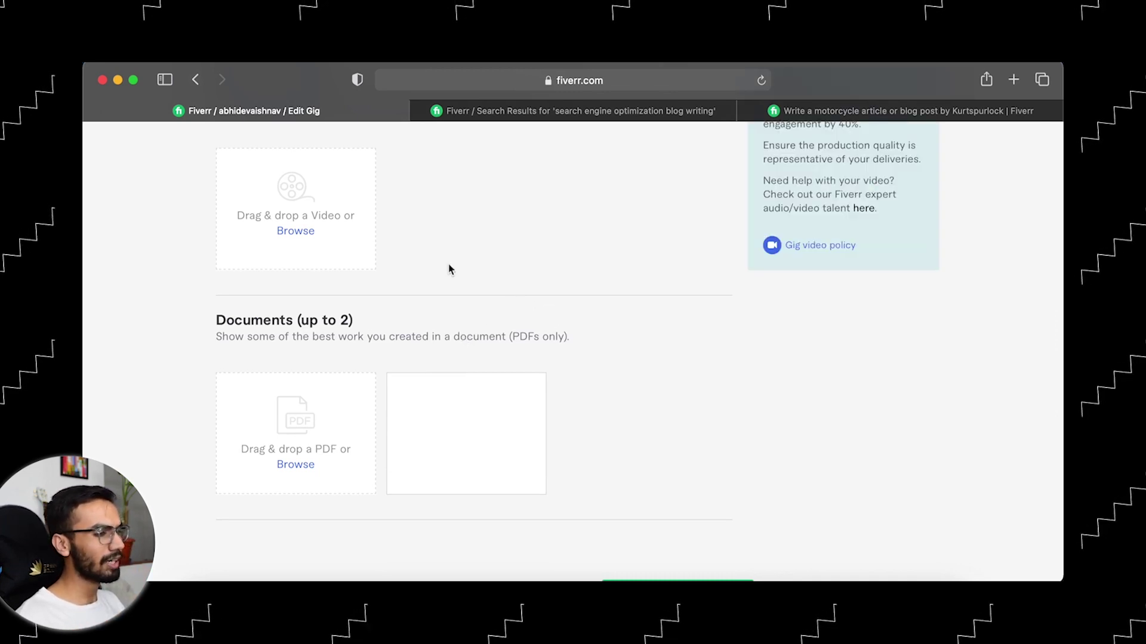
- Browse the gallery images of the competing motorcycle article gig as a reference
click(816, 117)
scroll(553, 223, up, 15)
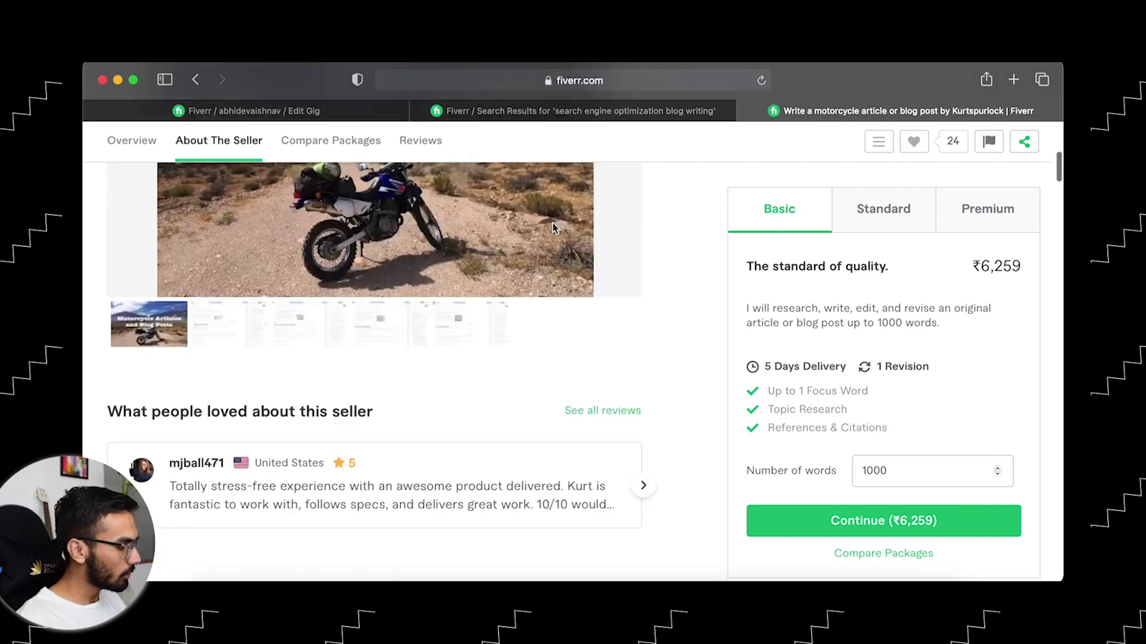
scroll(553, 223, down, 5)
scroll(506, 251, up, 3)
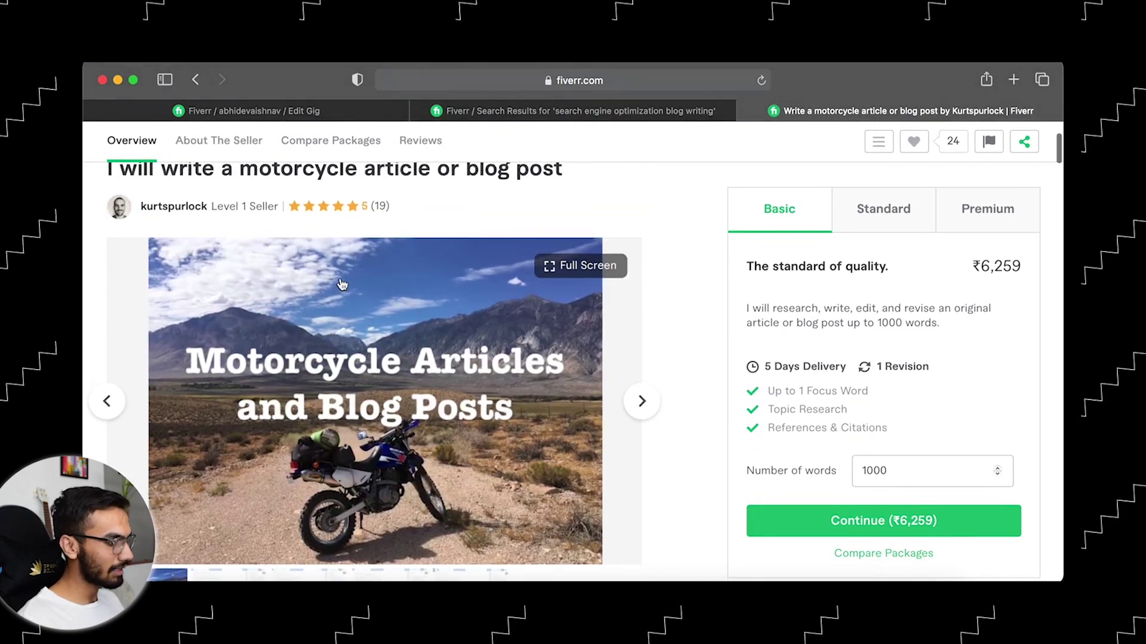
scroll(596, 334, down, 2)
click(643, 361)
click(643, 359)
click(641, 356)
click(640, 356)
click(640, 356)
click(640, 356)
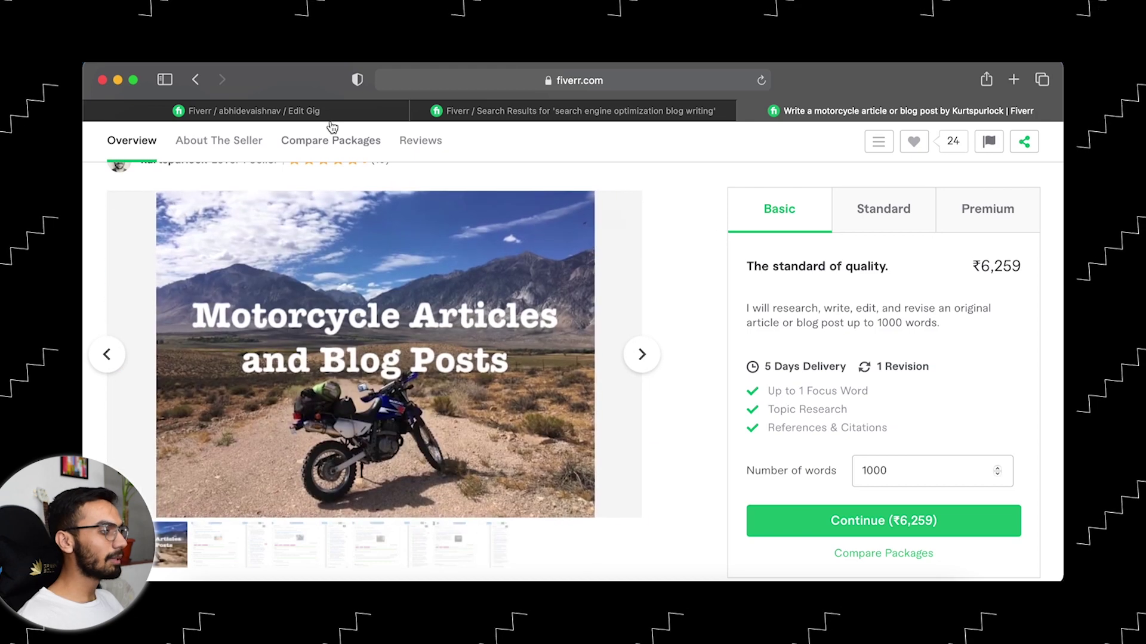
- Return to the gig being edited and inspect its primary gallery image
click(333, 119)
scroll(373, 267, up, 5)
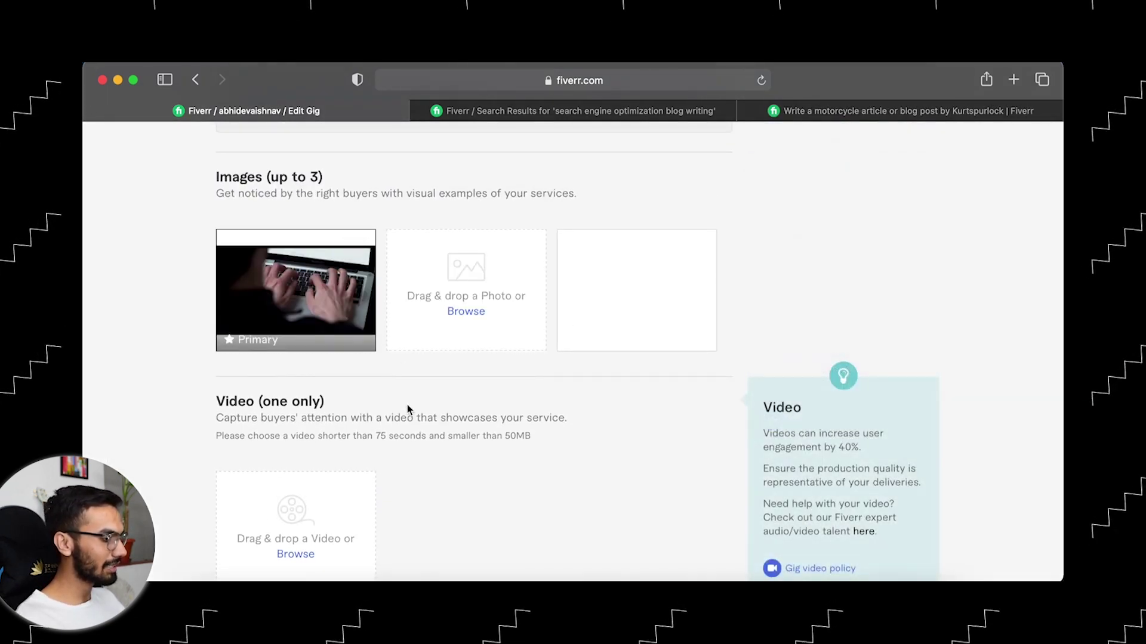
mouse_move(321, 312)
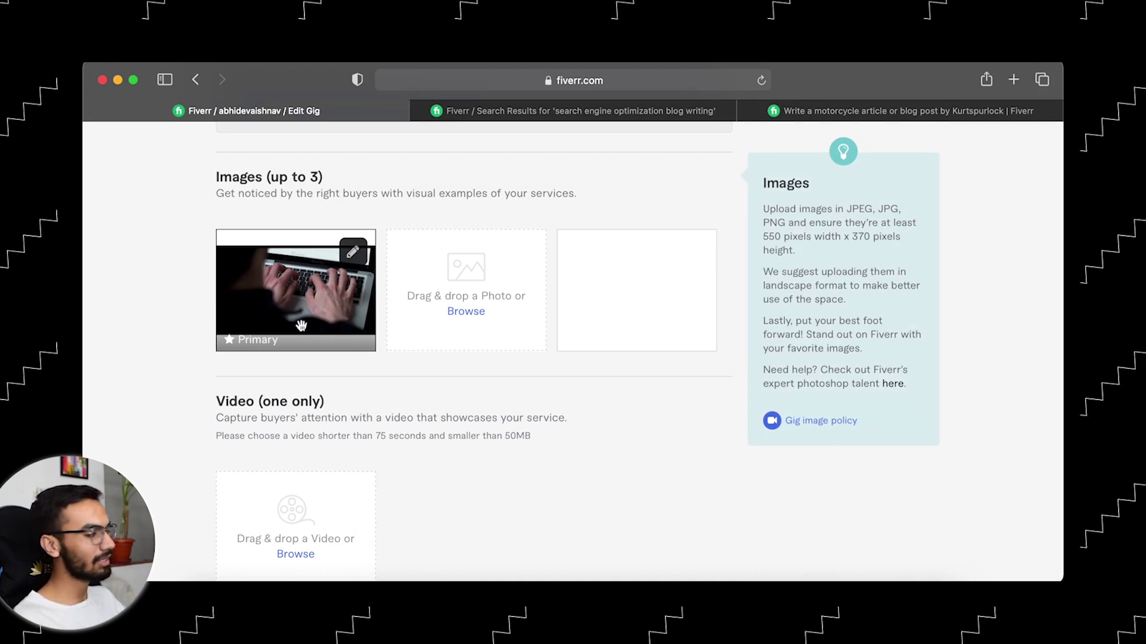
- Leave the gallery's video and PDF document areas empty and save the gallery to continue to the publishing stage
mouse_move(371, 427)
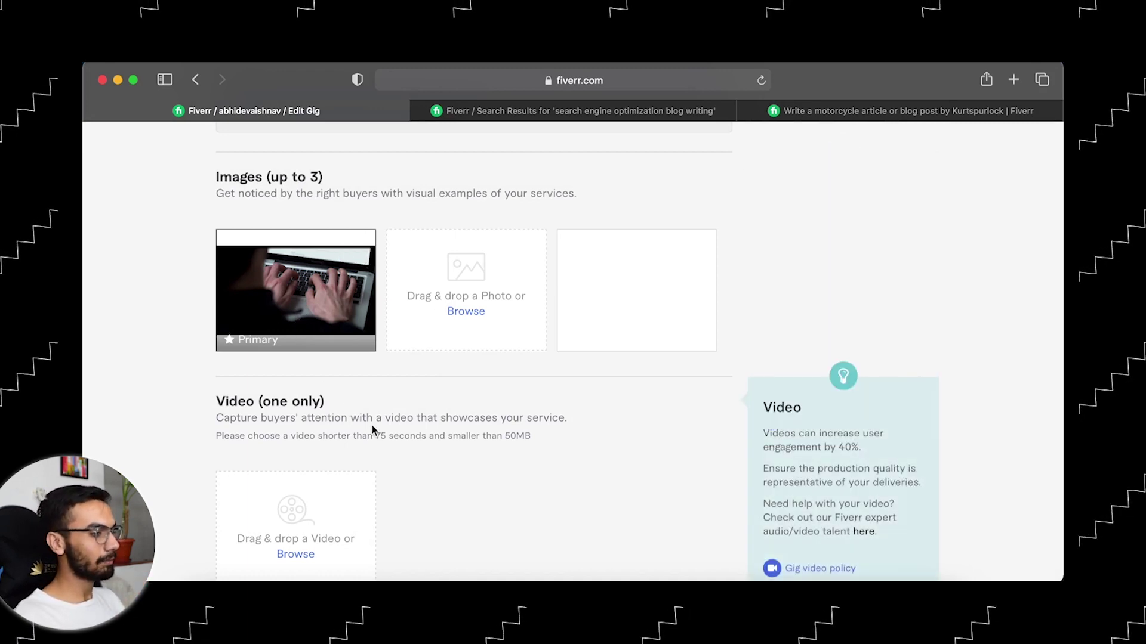
scroll(371, 429, down, 3)
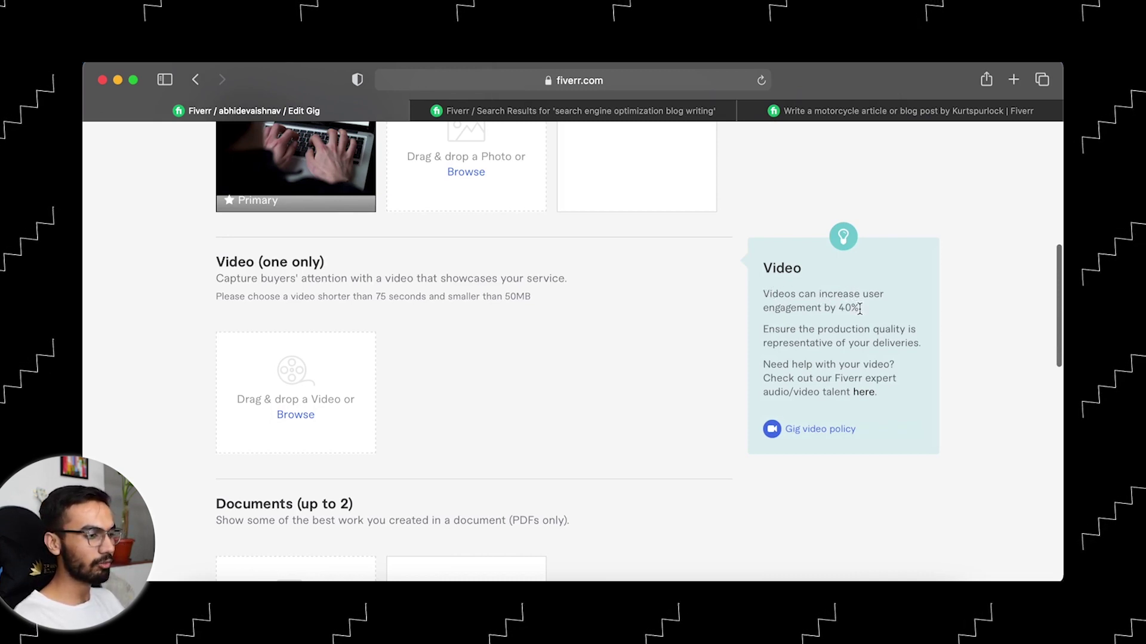
scroll(857, 309, down, 1)
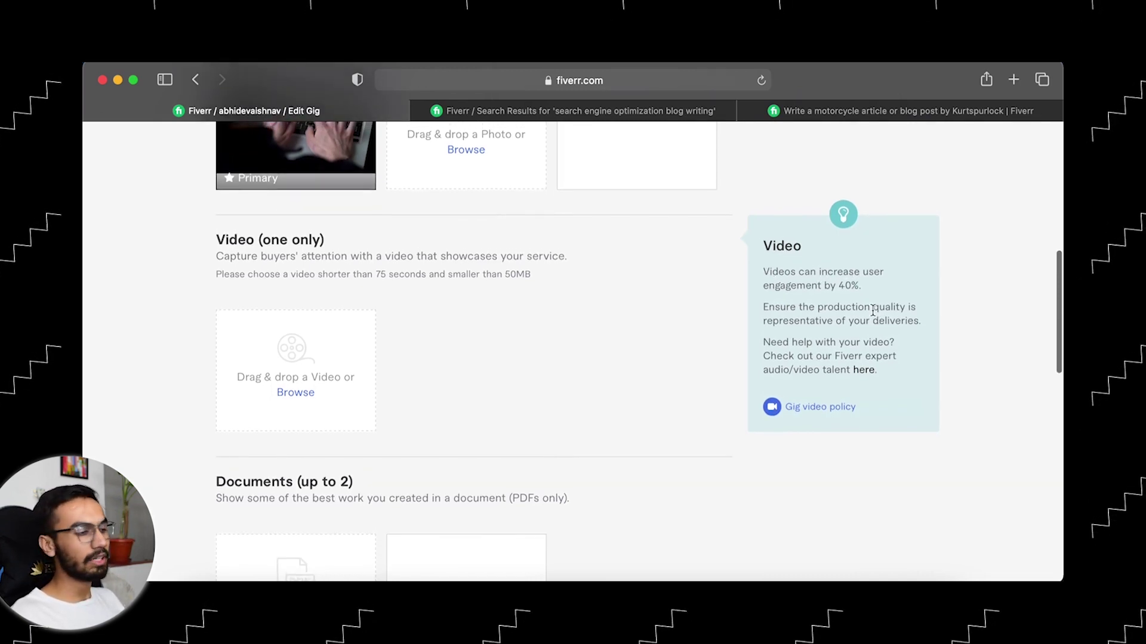
scroll(873, 310, down, 10)
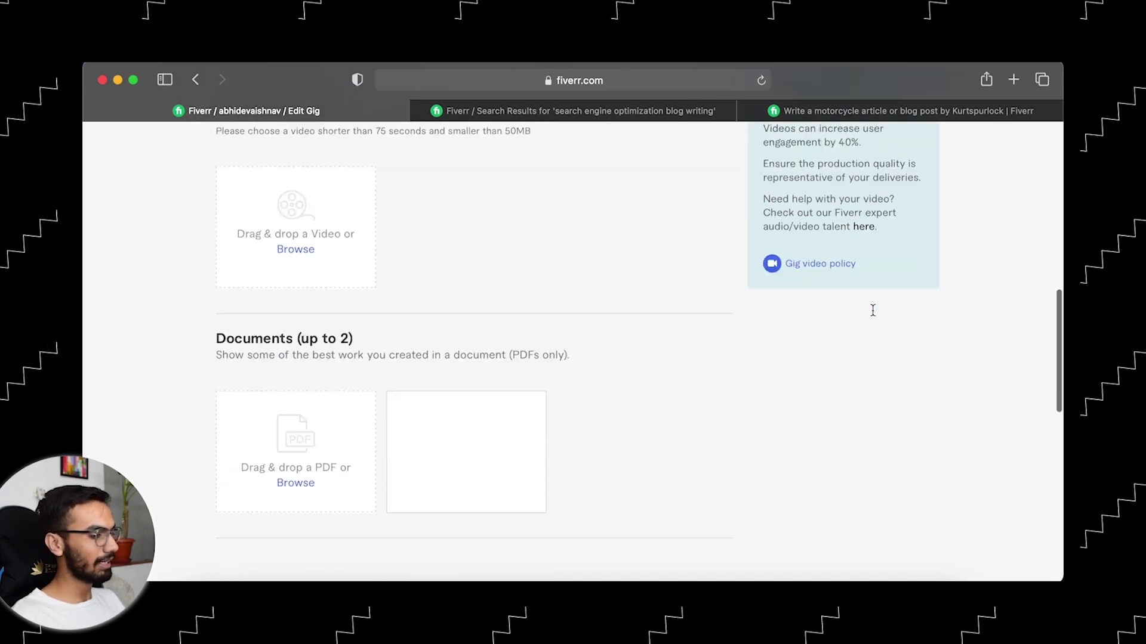
click(708, 307)
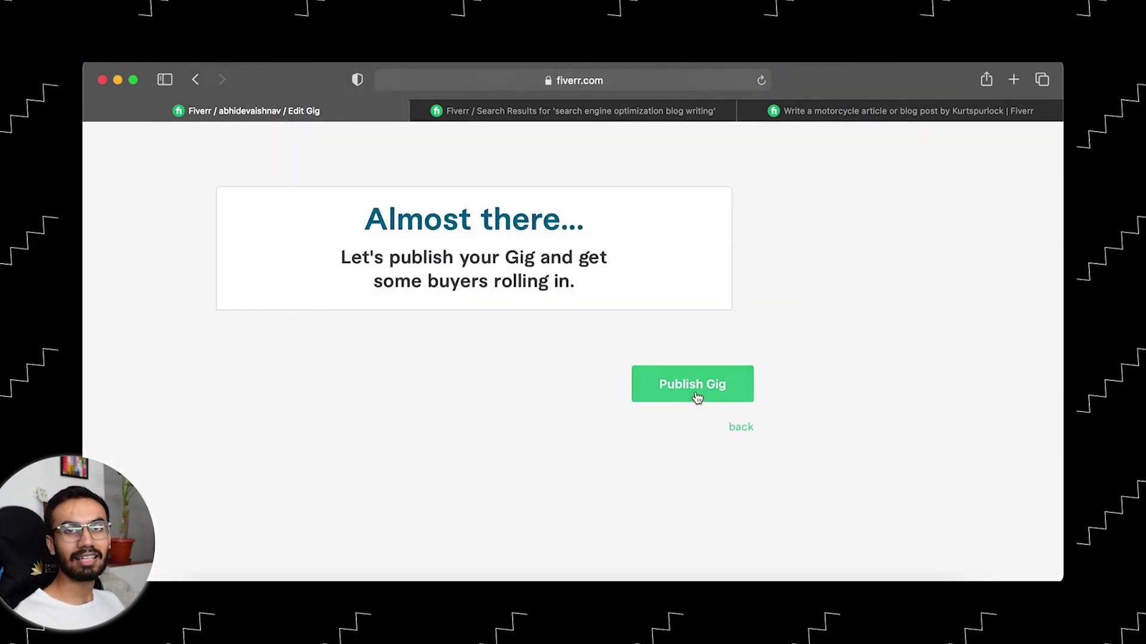
- Publish the gig and finish the gig setup, returning to the seller's gig list
click(697, 397)
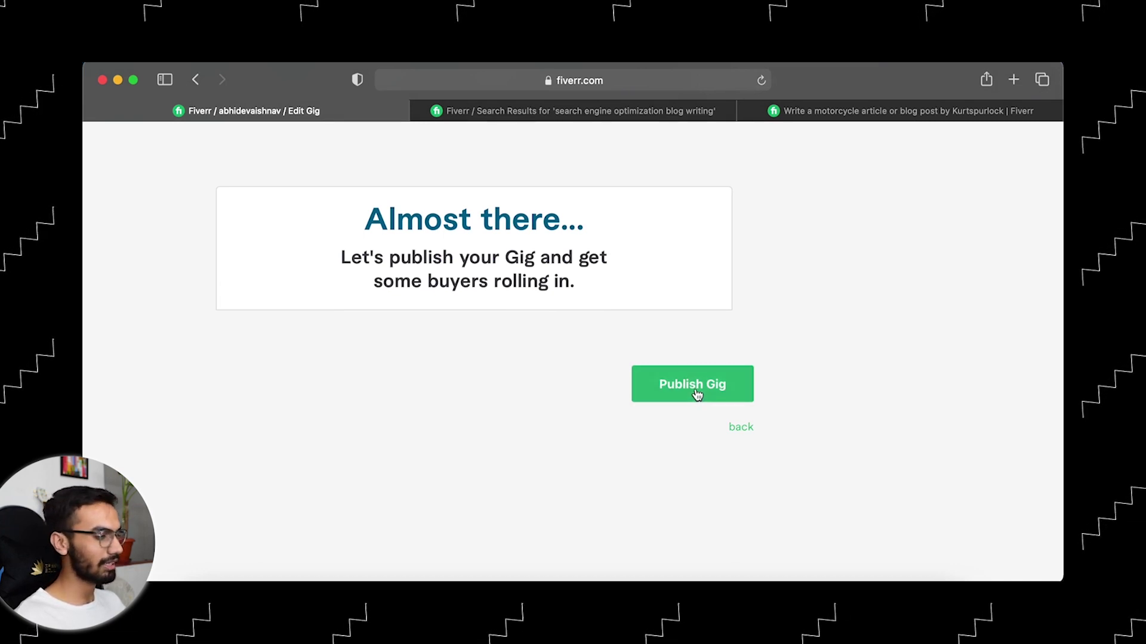
scroll(696, 394, down, 3)
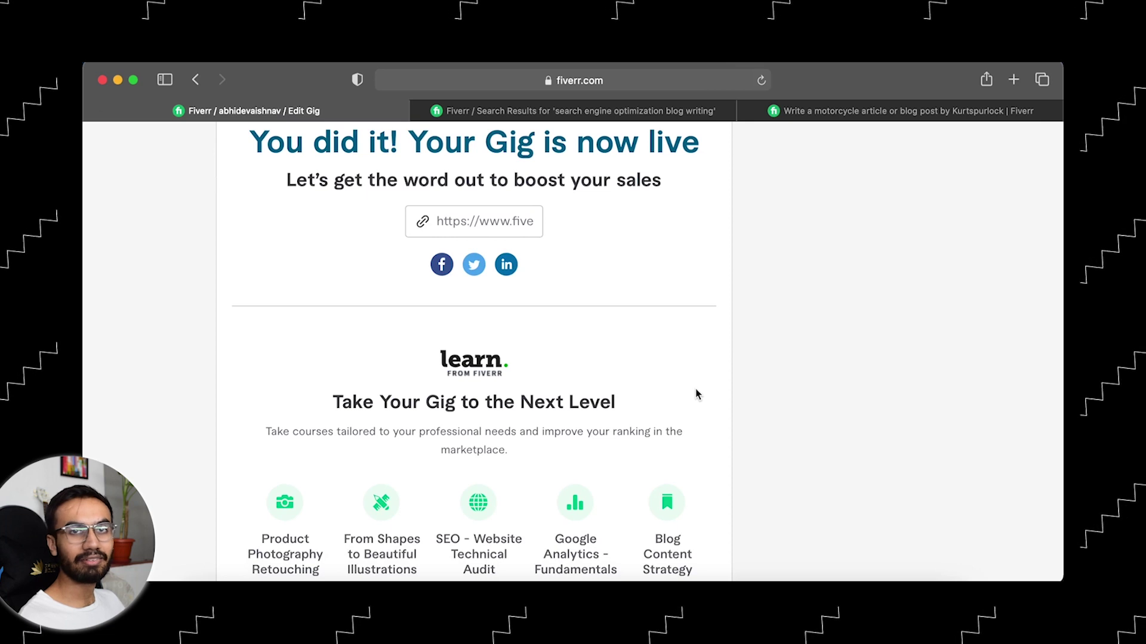
scroll(501, 245, up, 1)
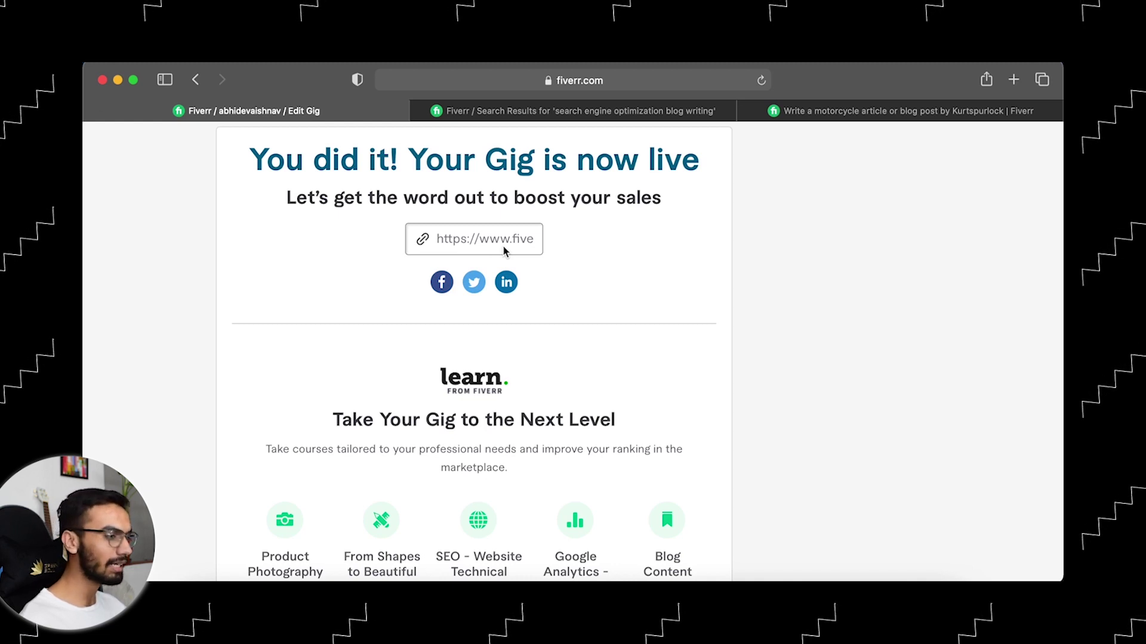
scroll(706, 404, down, 5)
click(707, 404)
- Go to the seller profile and open the active SEO optimized article or blog post gig
click(1026, 152)
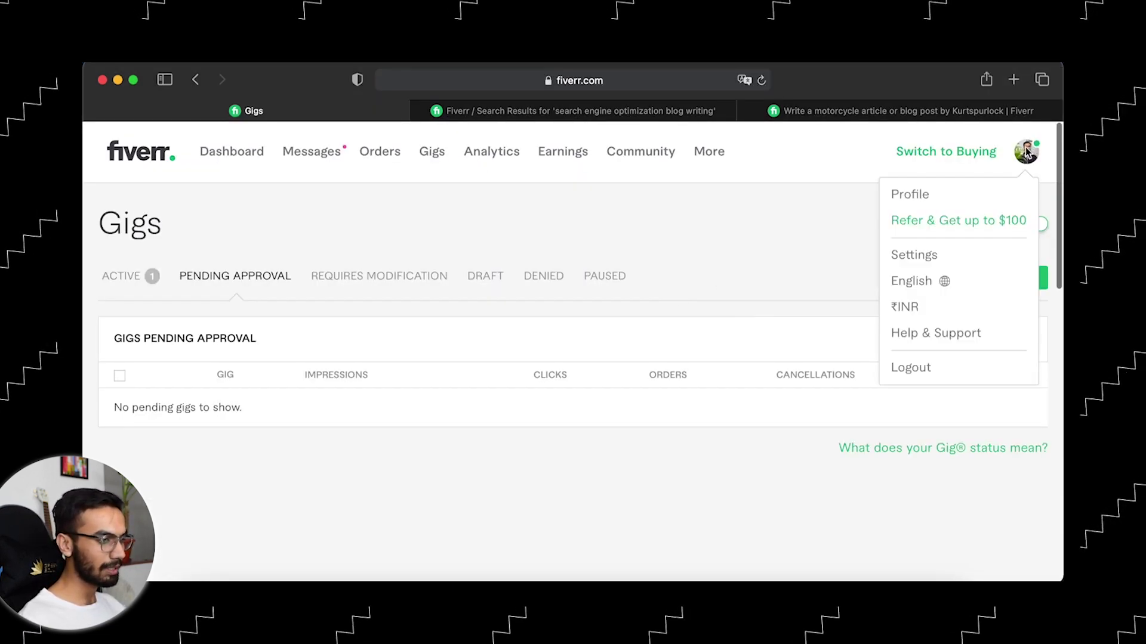
click(919, 195)
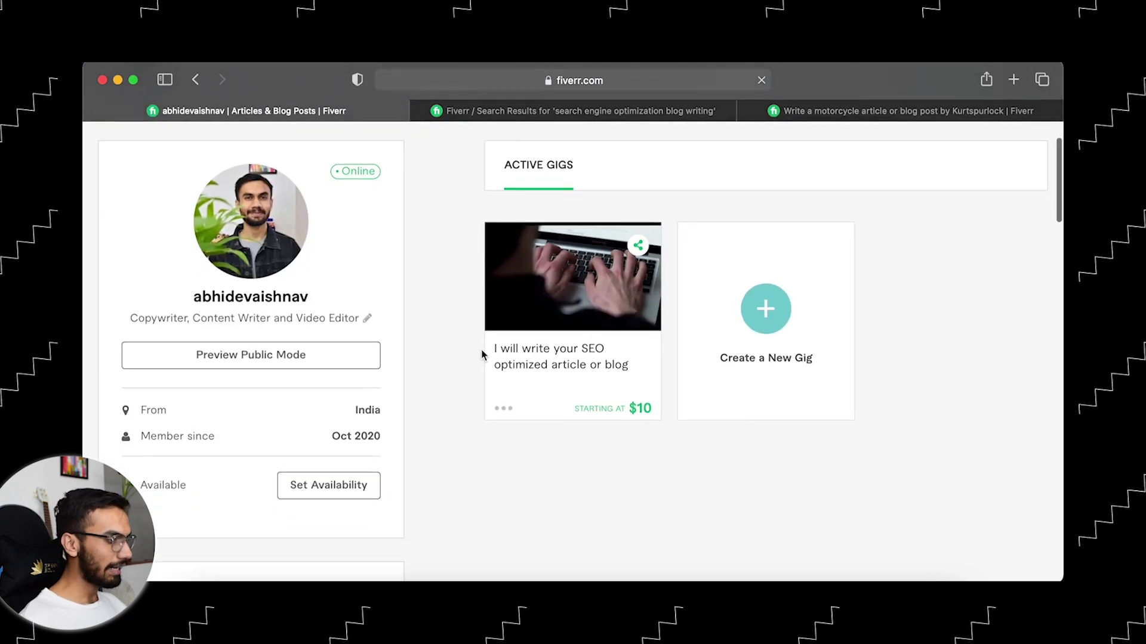
click(563, 361)
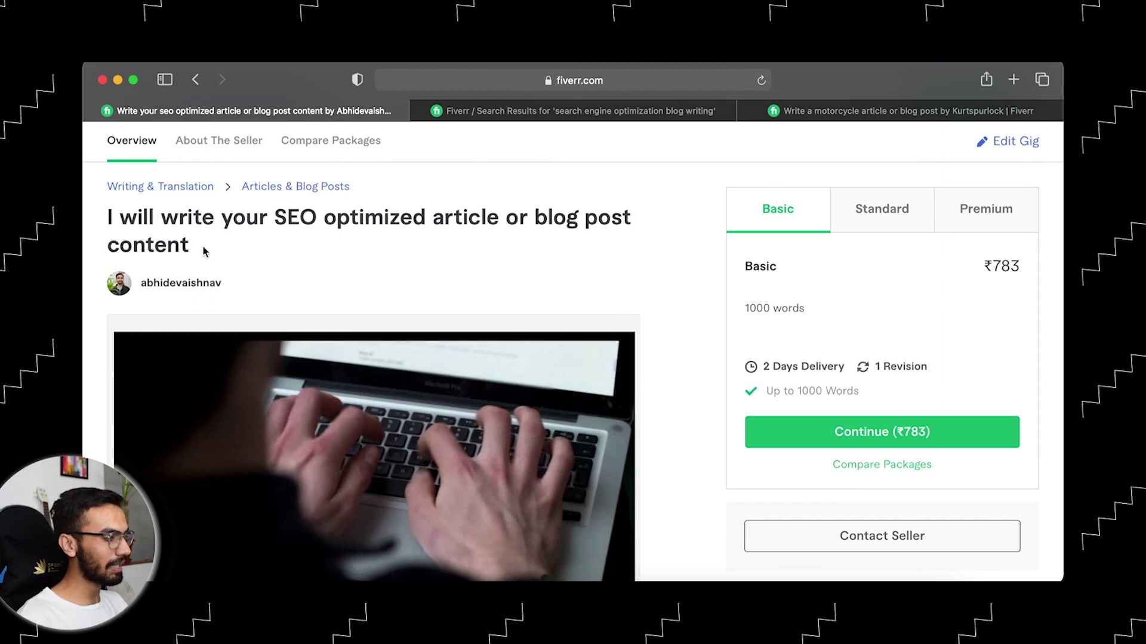
- Review the published gig's page, including its title, image, description, seller details, package comparison, FAQ and related tags
scroll(203, 234, down, 10)
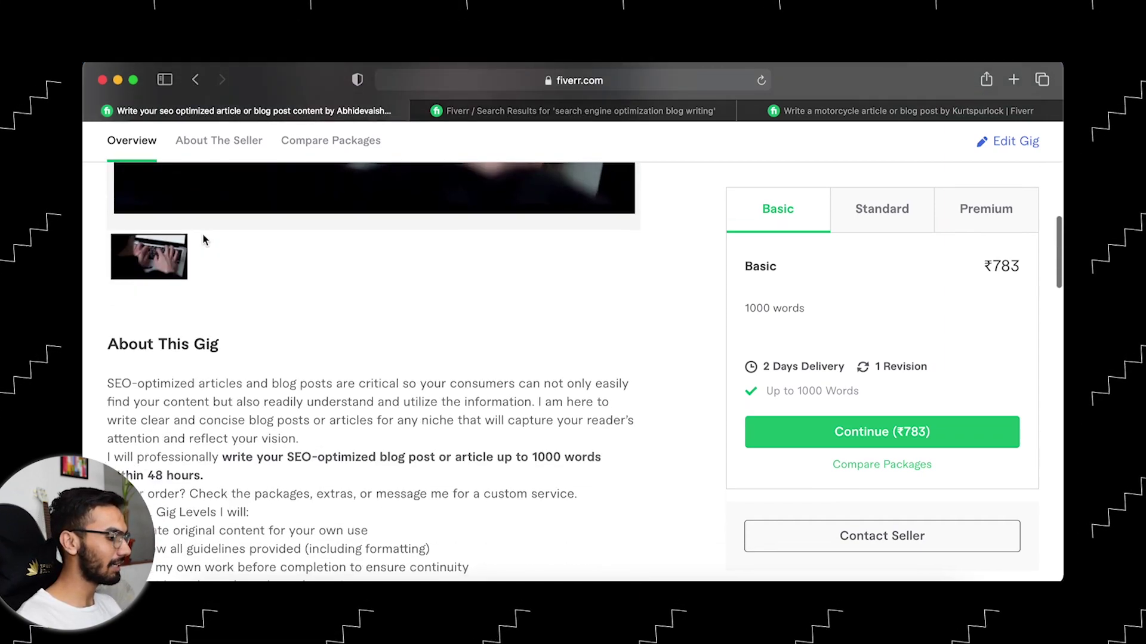
scroll(202, 234, up, 12)
scroll(192, 328, down, 8)
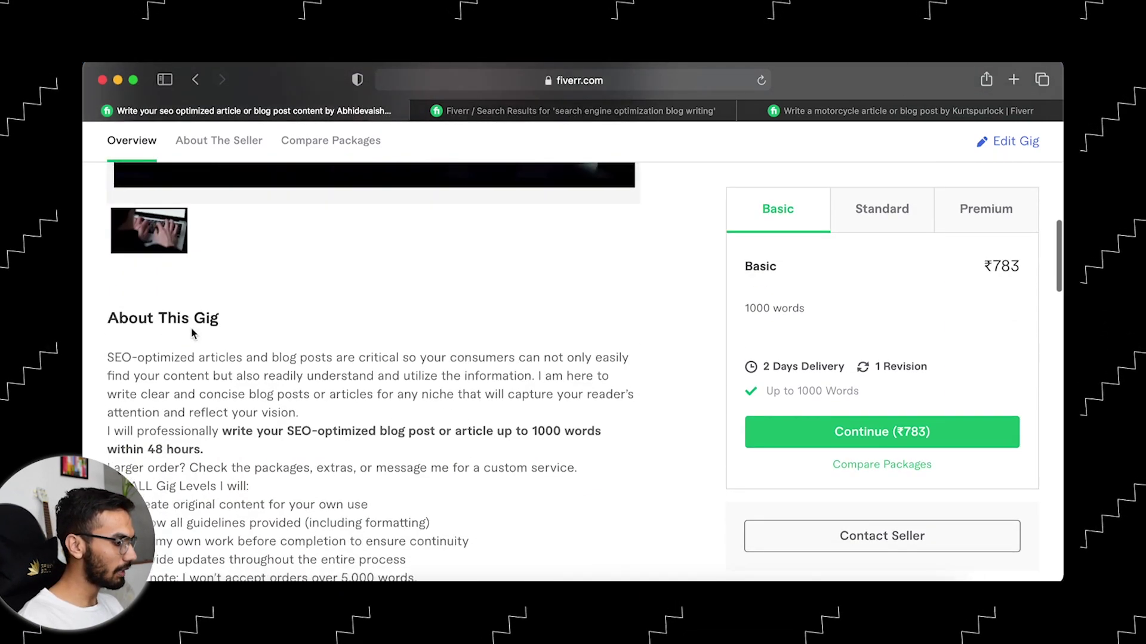
scroll(191, 327, down, 6)
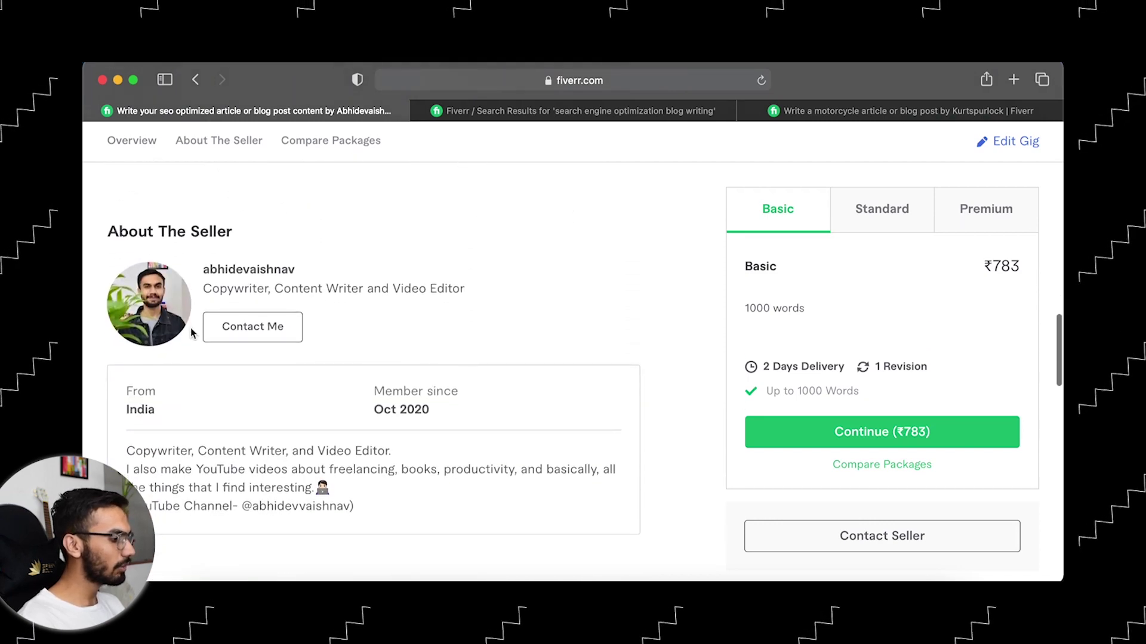
scroll(191, 327, down, 5)
scroll(191, 328, down, 6)
scroll(191, 328, up, 6)
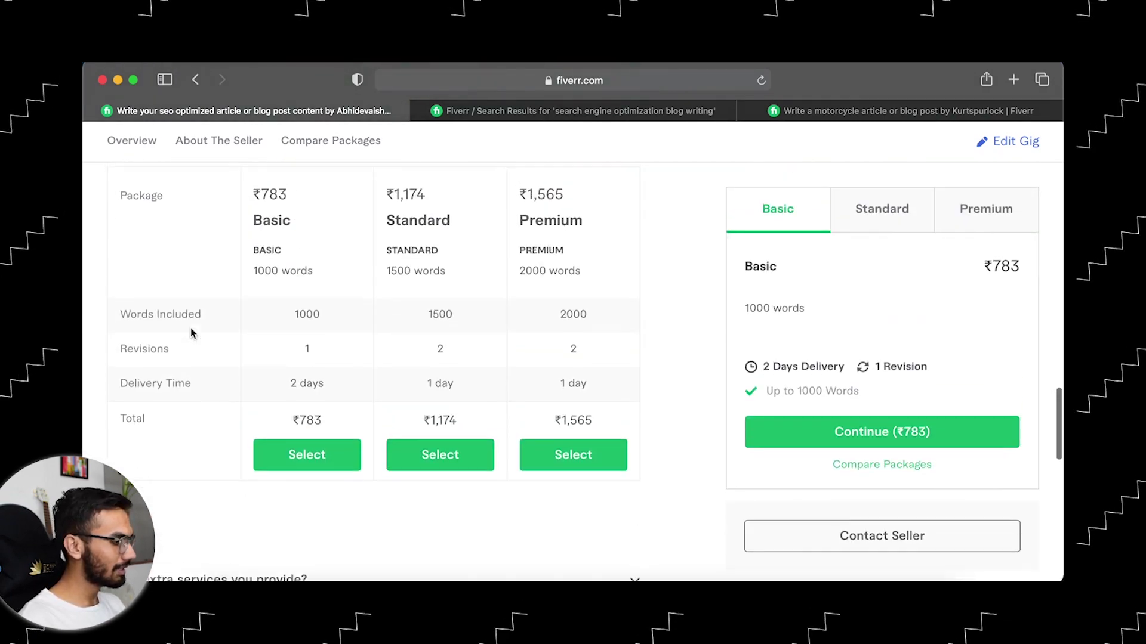
scroll(396, 298, down, 6)
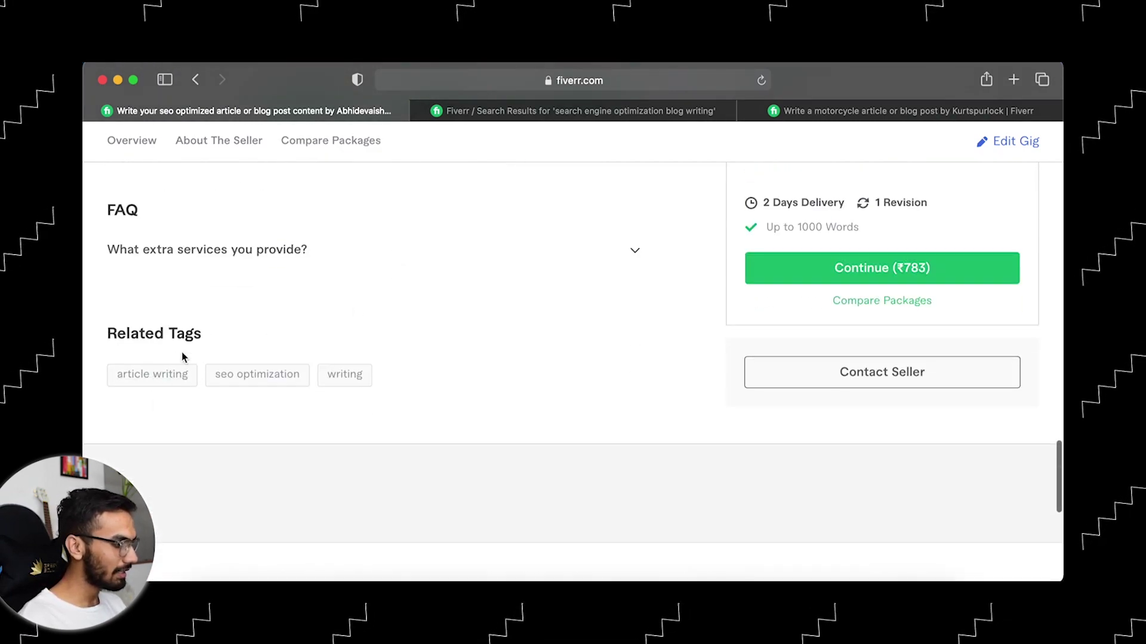
scroll(286, 357, up, 15)
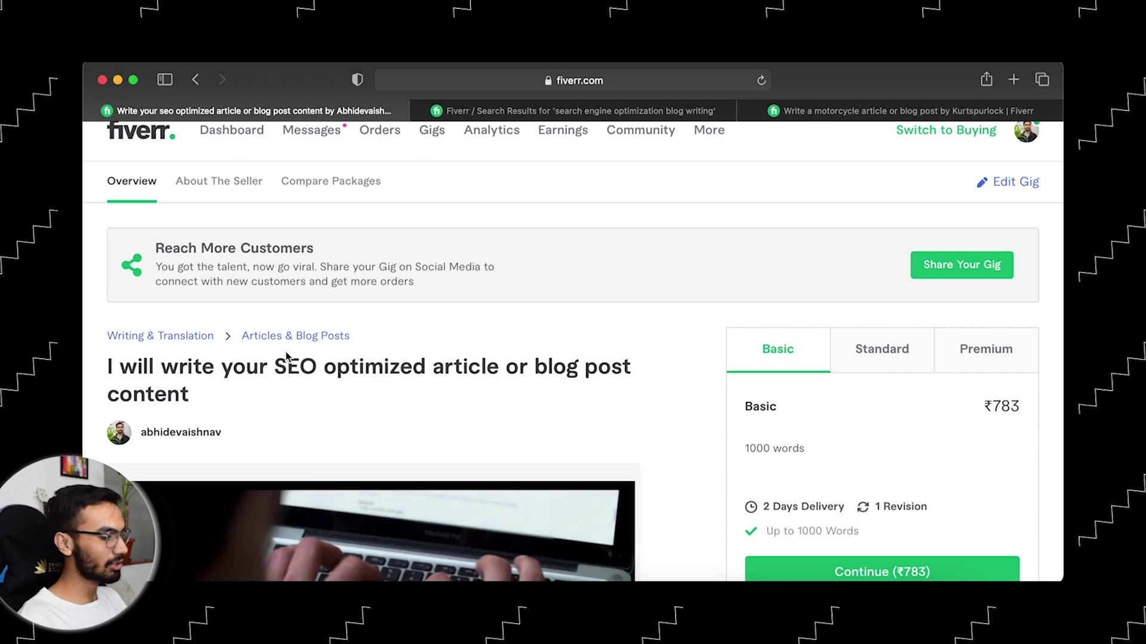
scroll(286, 356, down, 12)
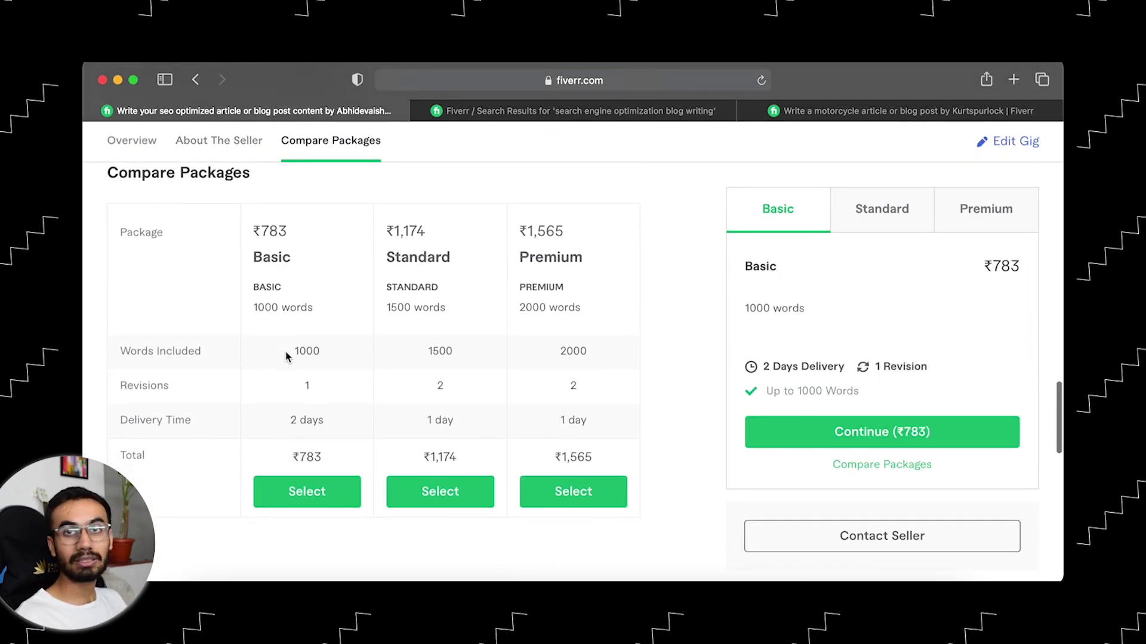